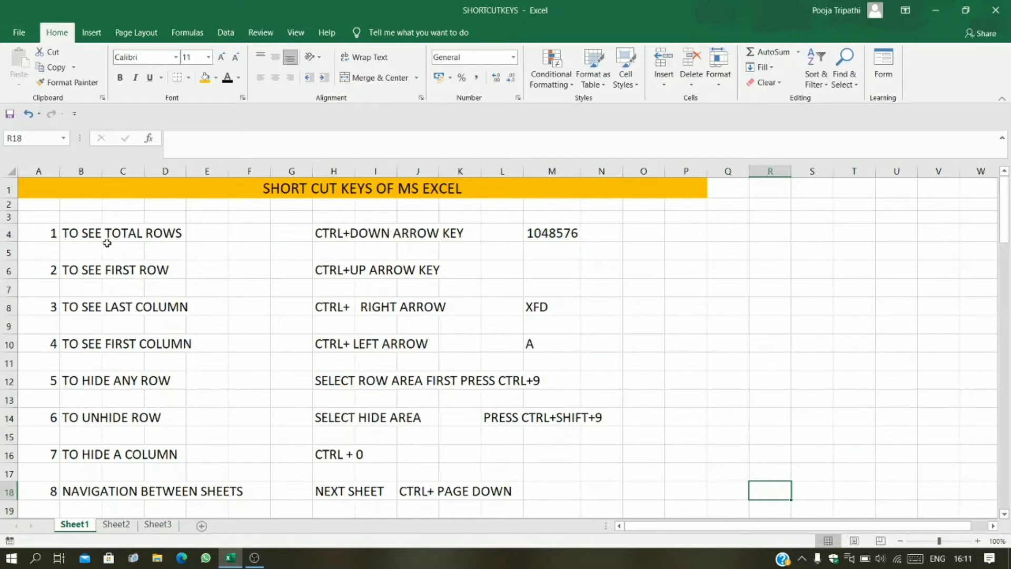
left_click(73, 232)
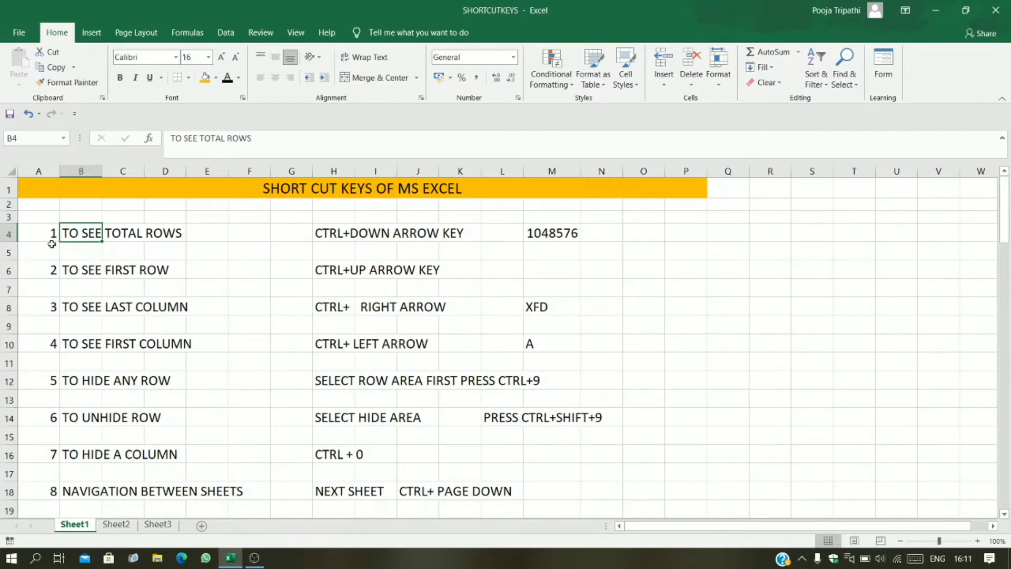
left_click(567, 234)
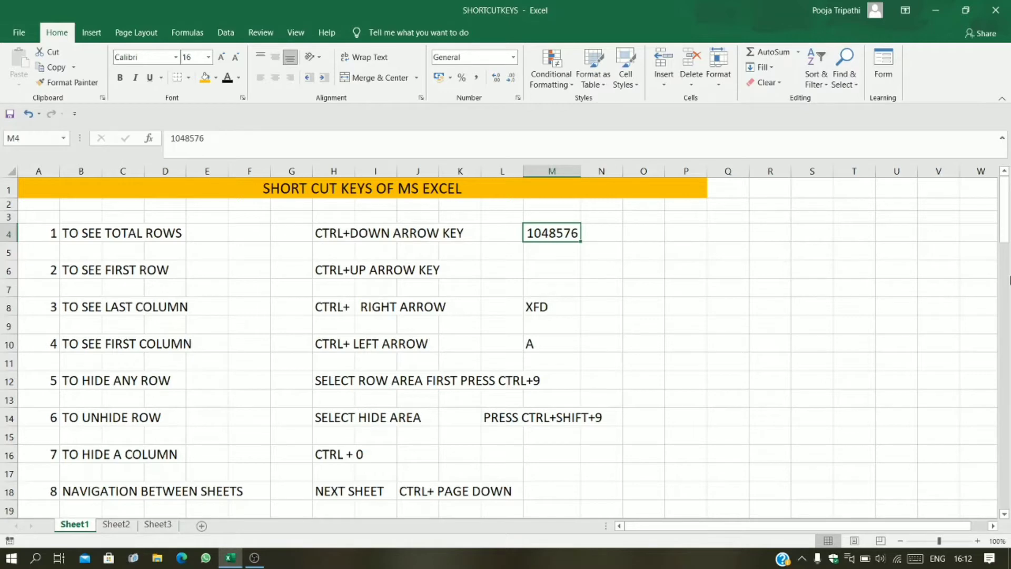
left_click(10, 173)
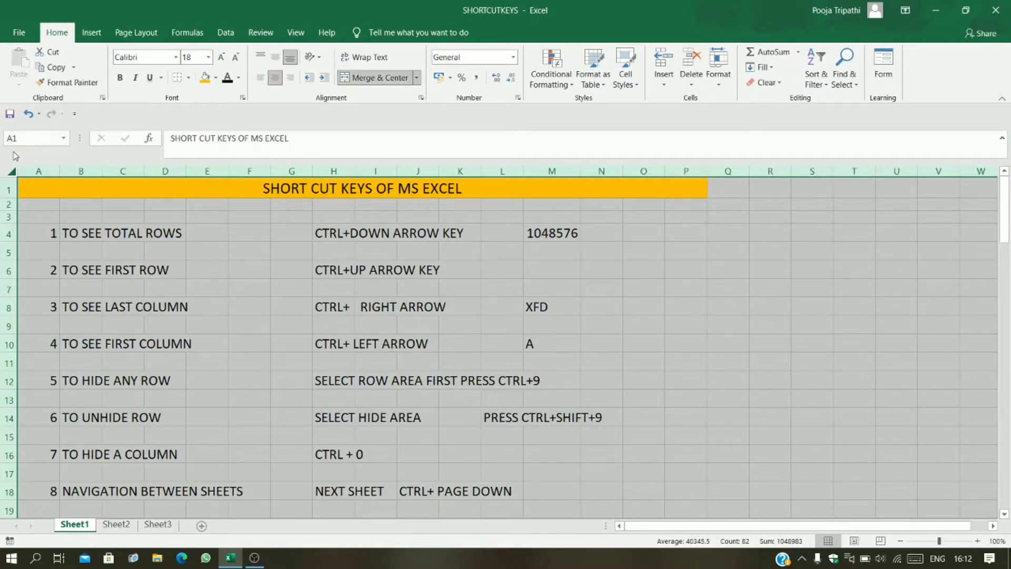
left_click(34, 204)
left_click(35, 191)
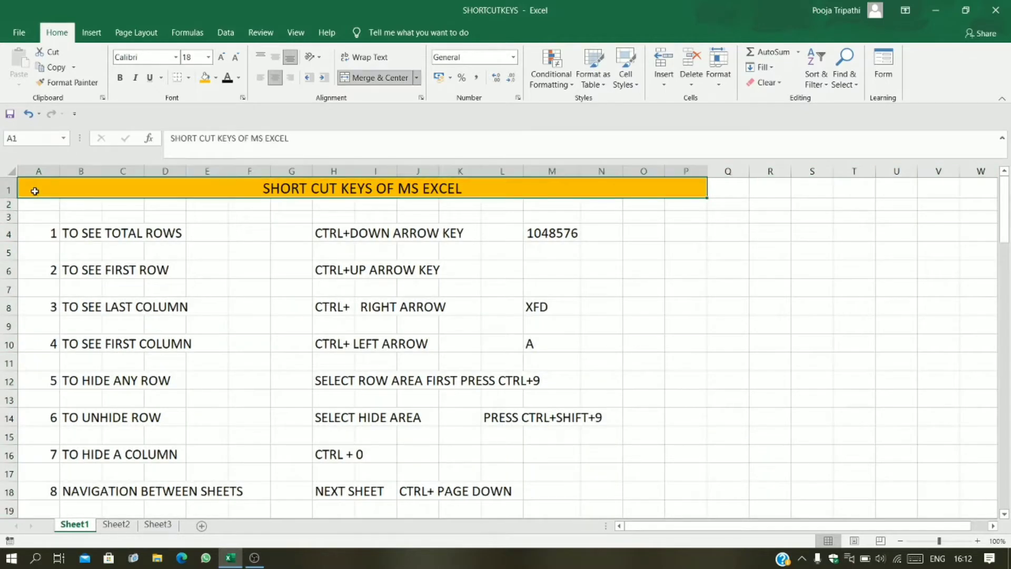
left_click(34, 208)
left_click(33, 215)
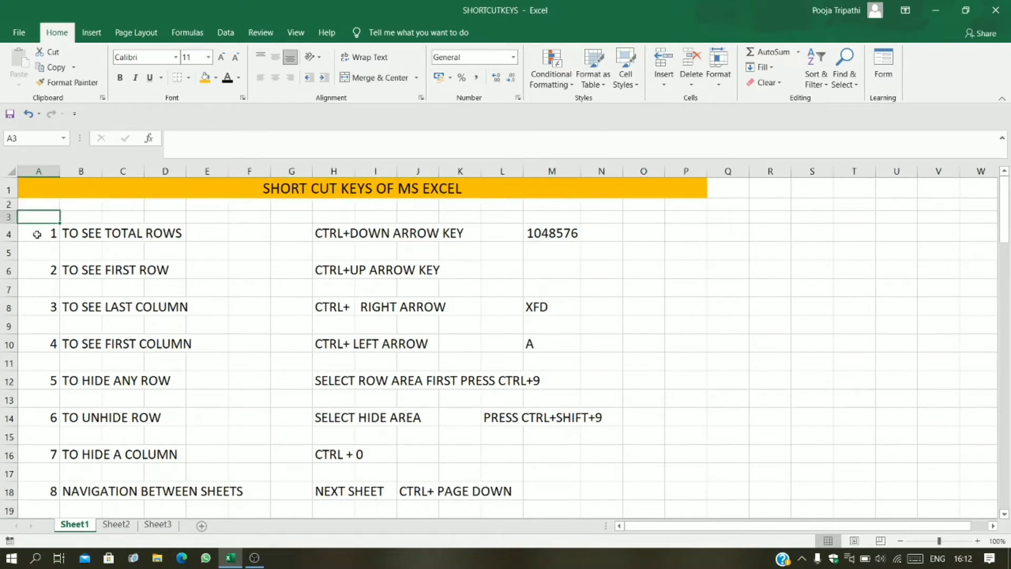
Step: Move from cell A4 down column A to the very last row of Sheet1
left_click(36, 234)
key("Down")
key("Down")
key("ctrl+Down")
key("ctrl+Down")
key("ctrl+Down")
key("ctrl+Down")
key("ctrl+Down")
key("ctrl+Down")
key("ctrl+Down")
key("ctrl+Down")
key("ctrl+Down")
key("ctrl+Down")
key("ctrl+Down")
key("ctrl+Down")
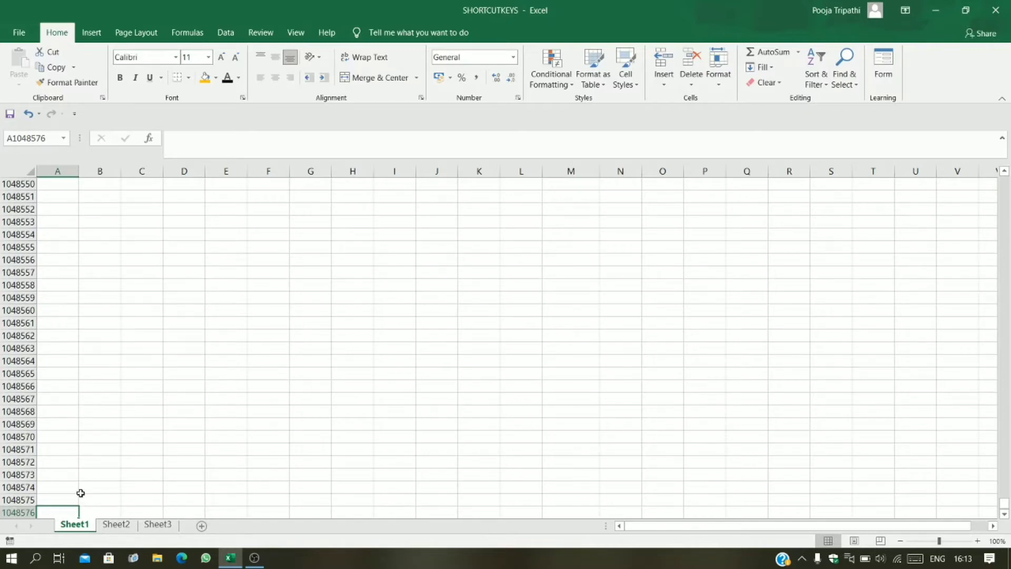
Step: Return from the last row up column A to the top of Sheet1
key("ctrl+Up")
key("ctrl+Up")
key("ctrl+Up")
key("ctrl+Up")
key("ctrl+Up")
key("ctrl+Up")
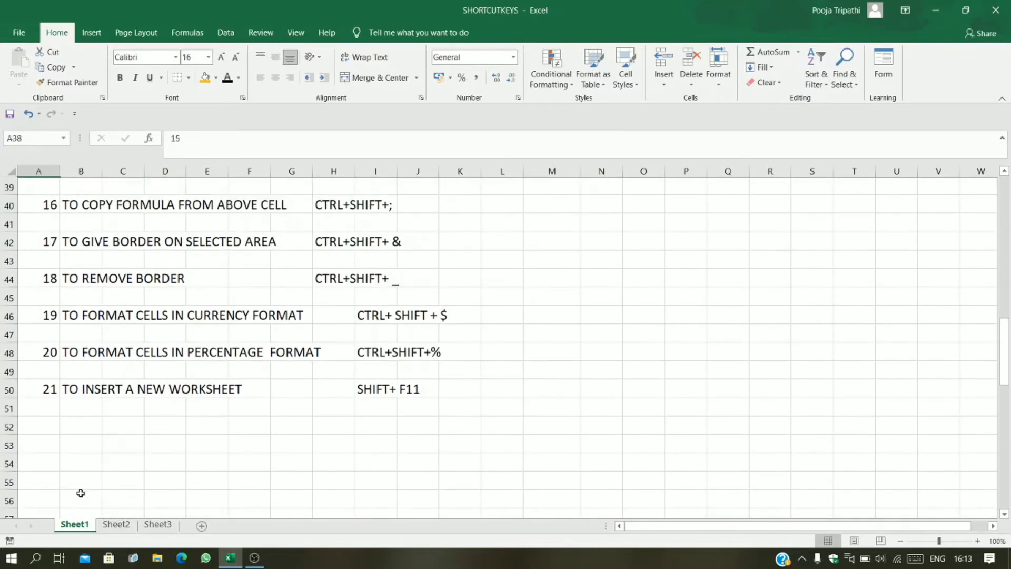
key("ctrl+Home")
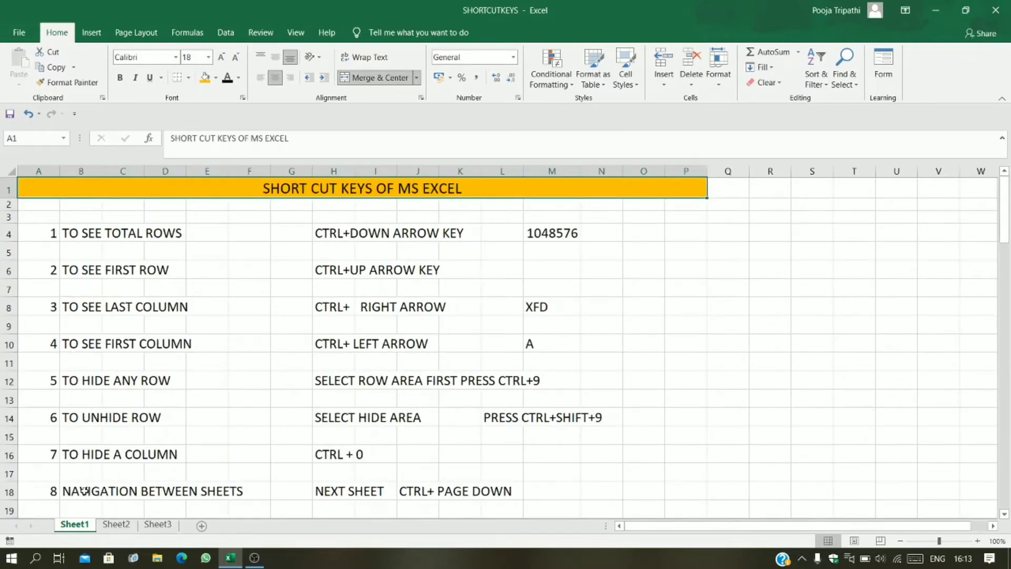
left_click(29, 235)
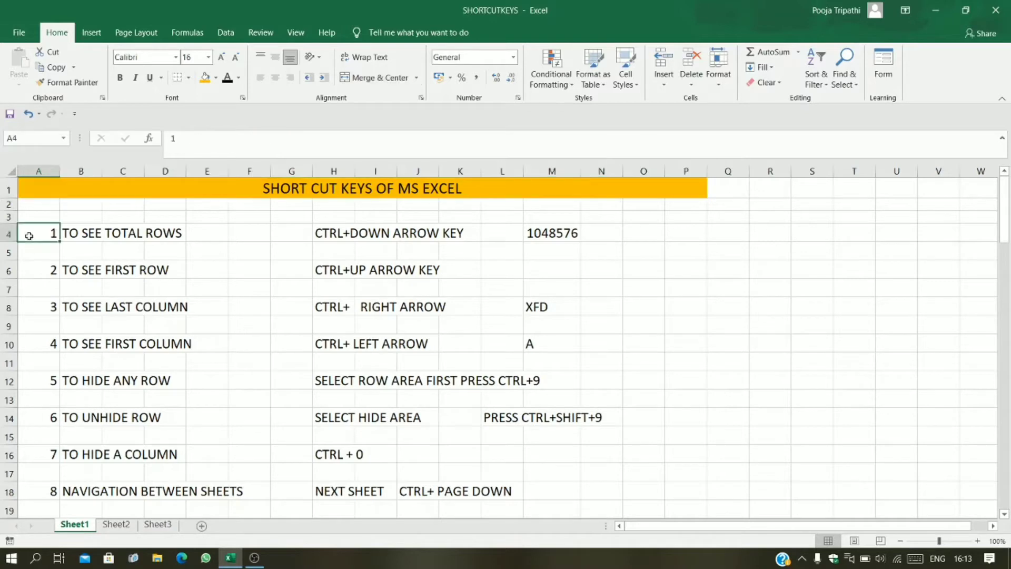
left_click(30, 206)
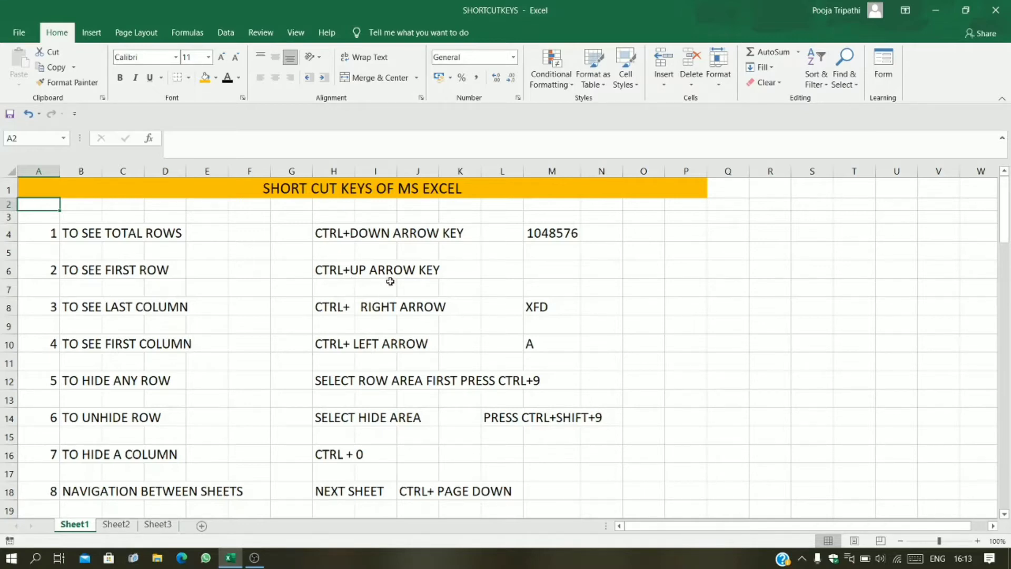
Step: Highlight entire rows 1 to 5 of Sheet1 one after another
left_click(88, 305)
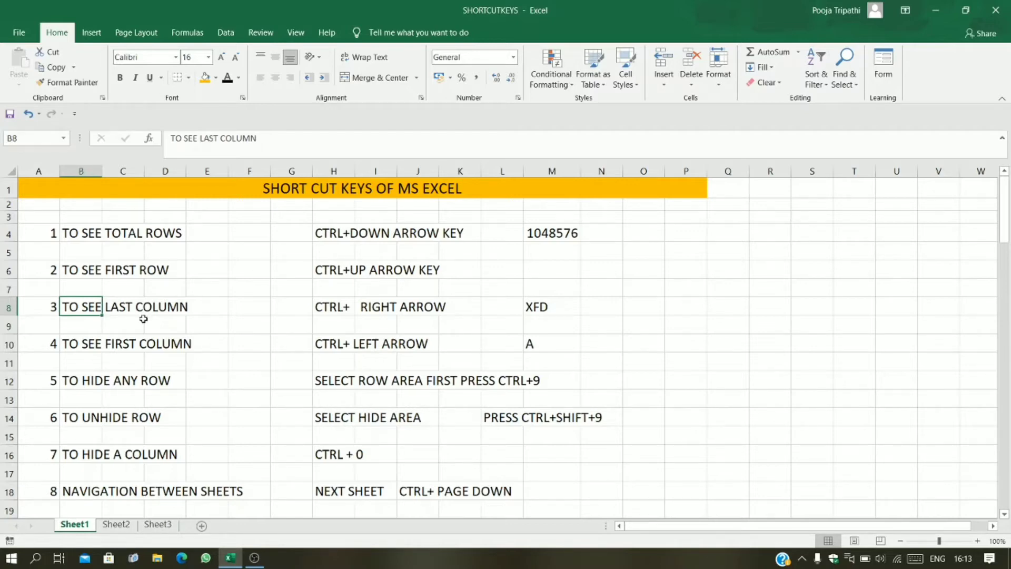
left_click(157, 306)
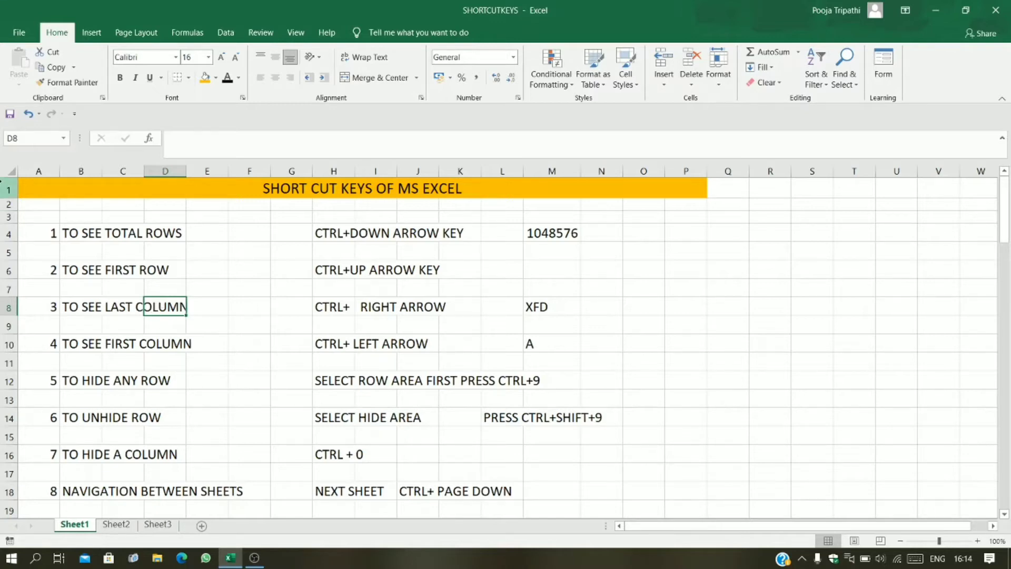
left_click(2, 191)
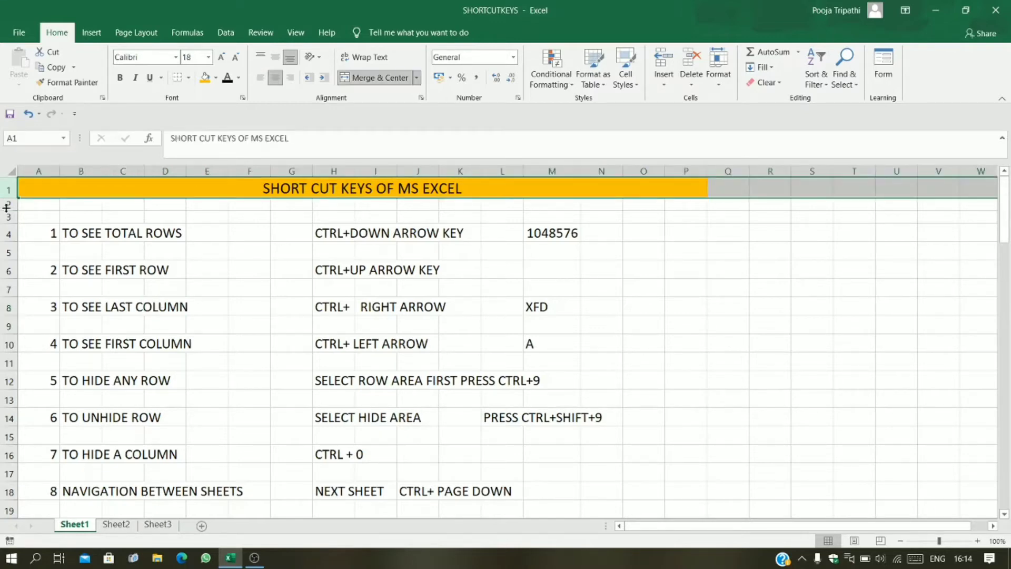
left_click(3, 206)
left_click(3, 215)
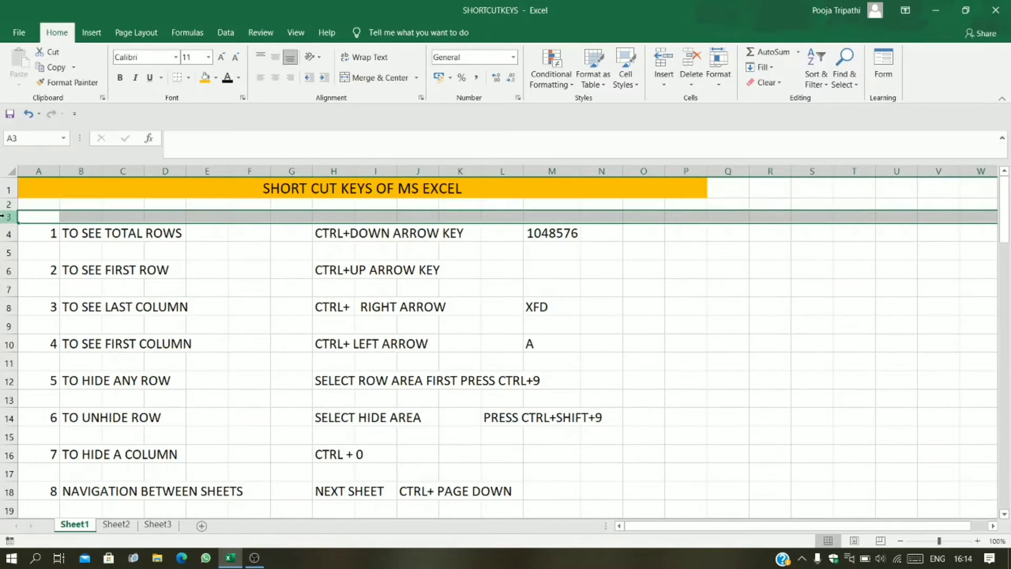
left_click(7, 234)
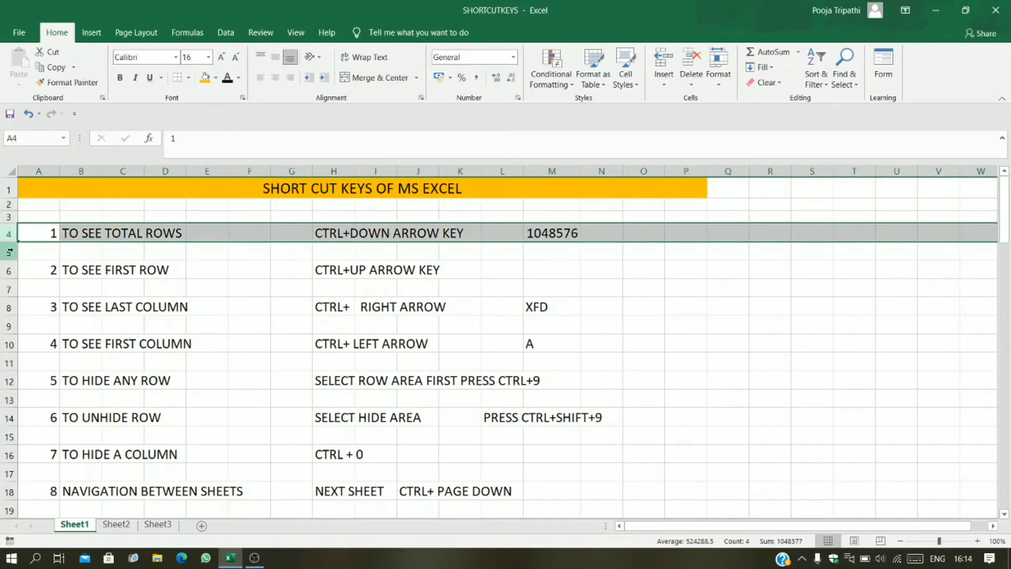
left_click(10, 252)
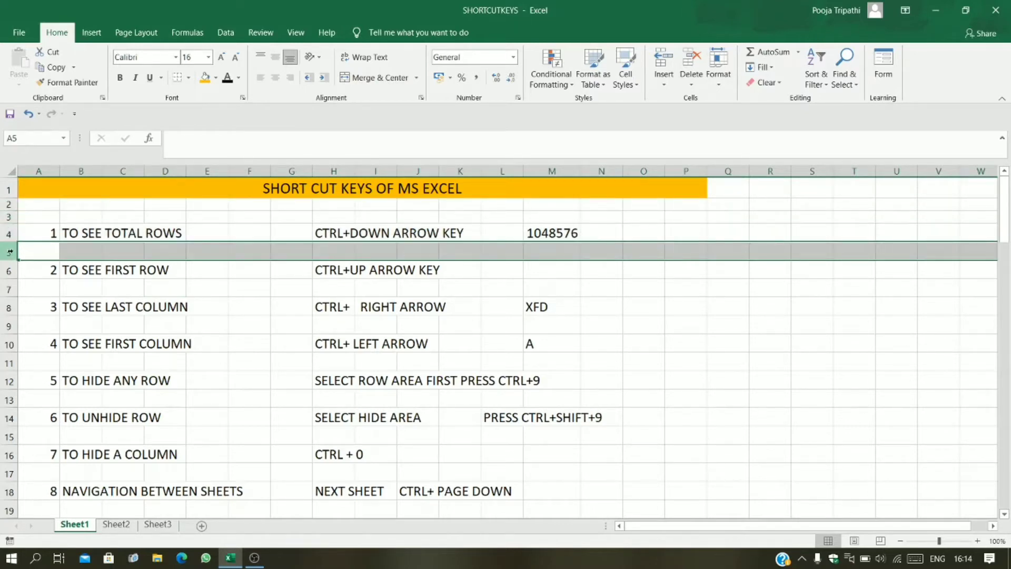
Step: Highlight entire columns A to D one after another, ending on the merged title cell A1
left_click(38, 171)
left_click(72, 171)
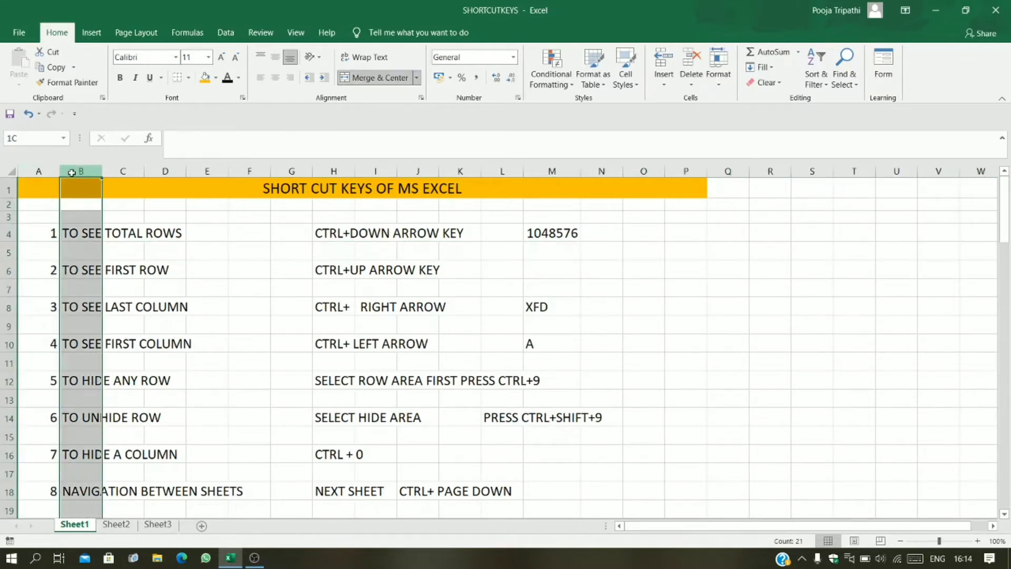
left_click(112, 171)
left_click(155, 171)
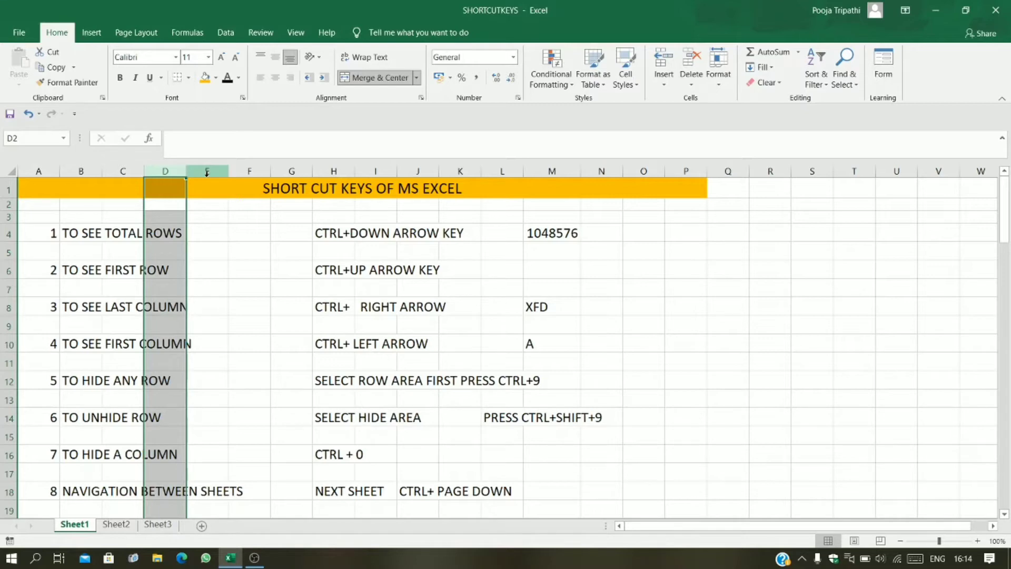
left_click(44, 180)
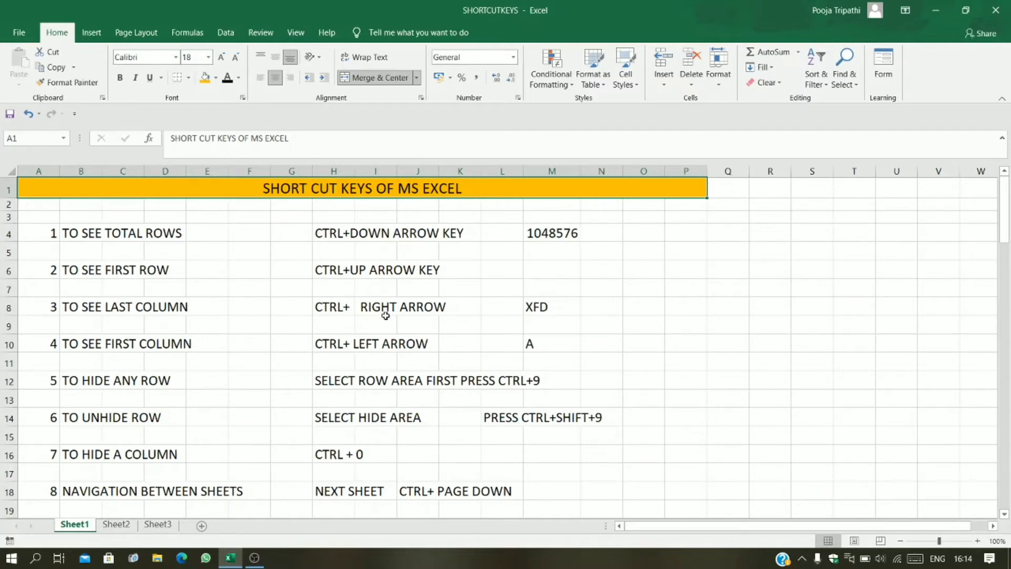
Step: Go from cell M8 along row 8 to the sheet's last column, and back to column A
left_click(573, 305)
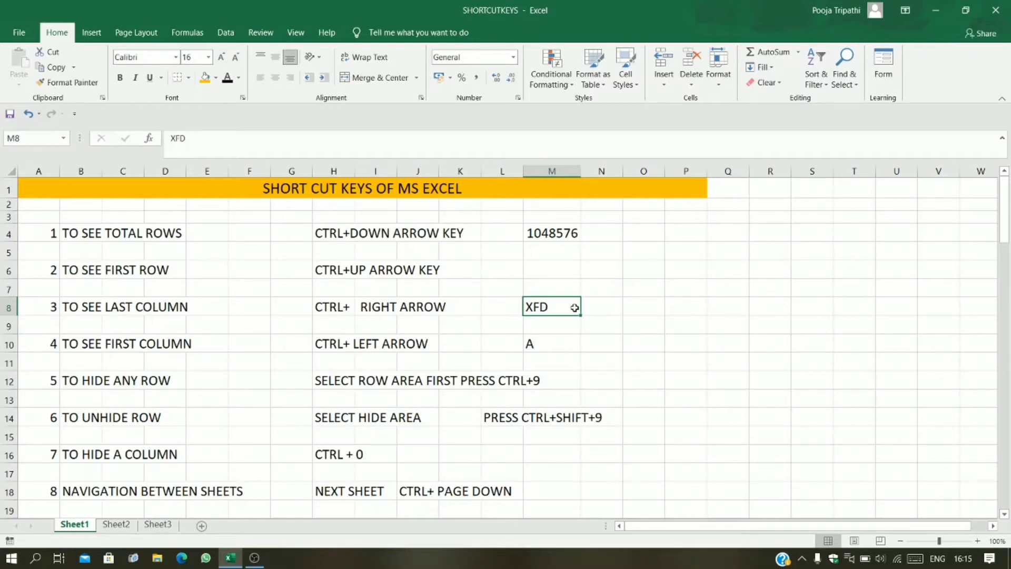
key("ctrl+Right")
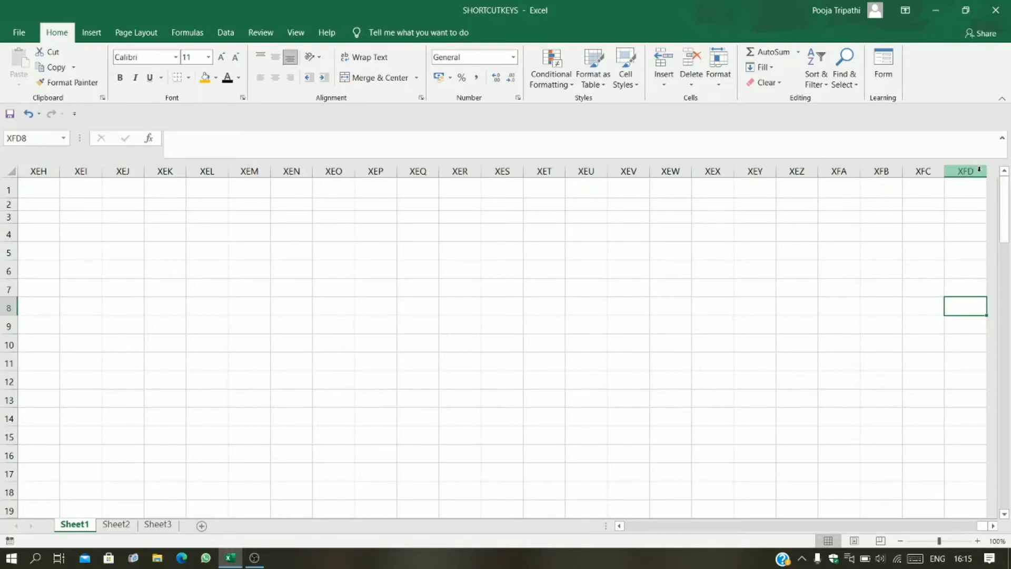
key("ctrl+Left")
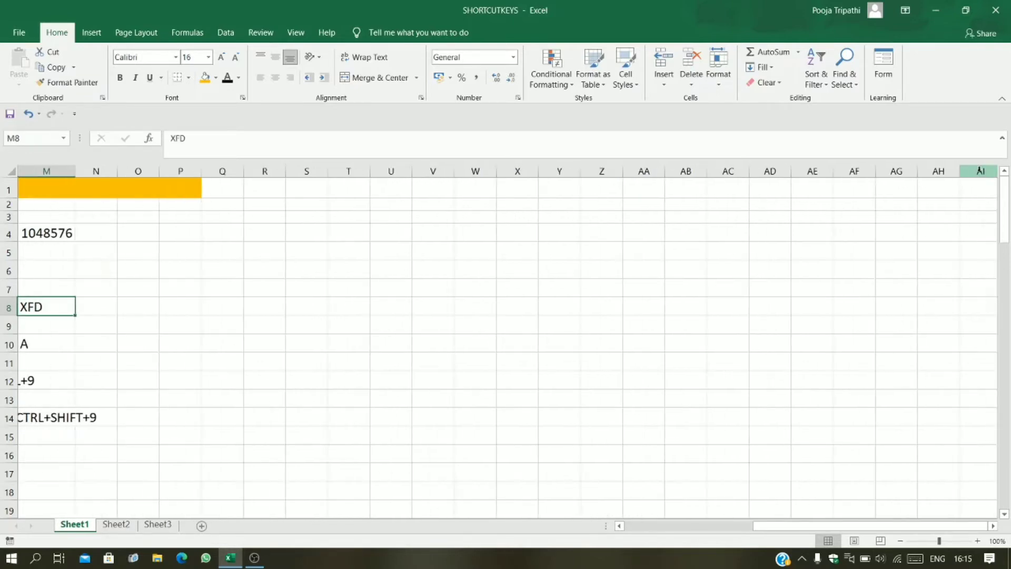
key("ctrl+Left")
key("ctrl+Left")
key("ctrl+Left")
key("ctrl+Left")
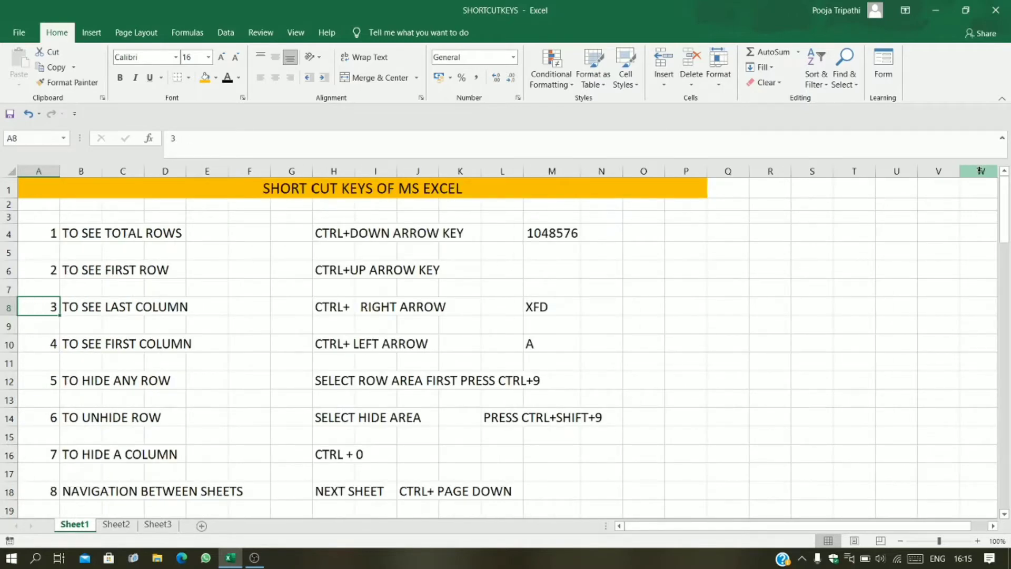
Step: Hide row 6, which holds the "TO SEE FIRST ROW" entry
left_click(98, 348)
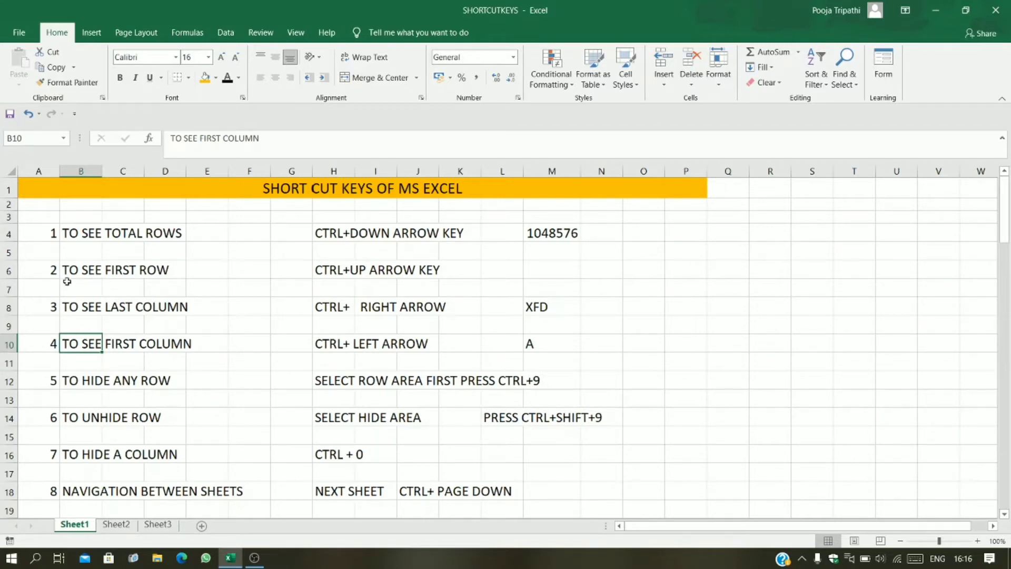
left_click(8, 272)
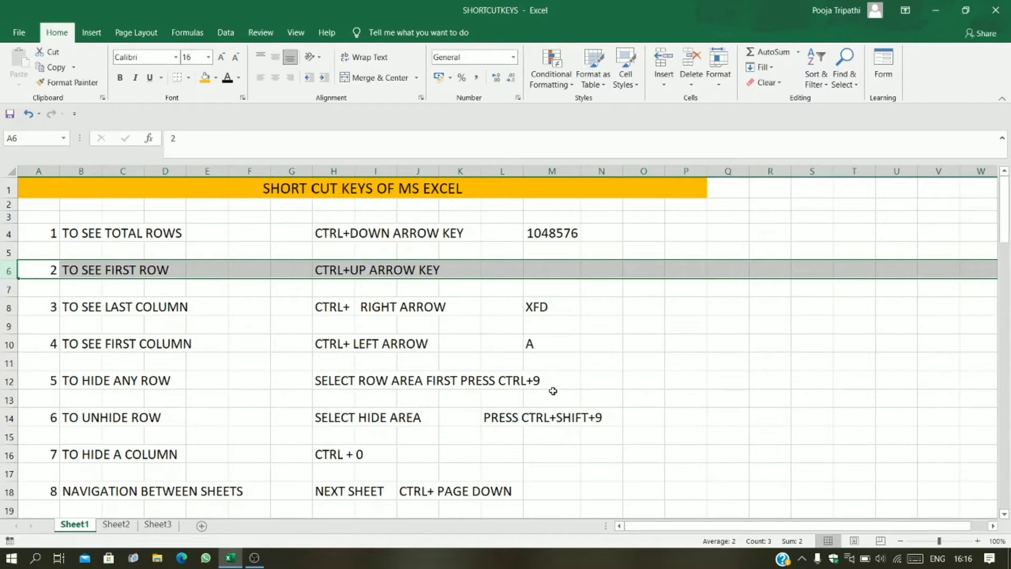
key("ctrl+9")
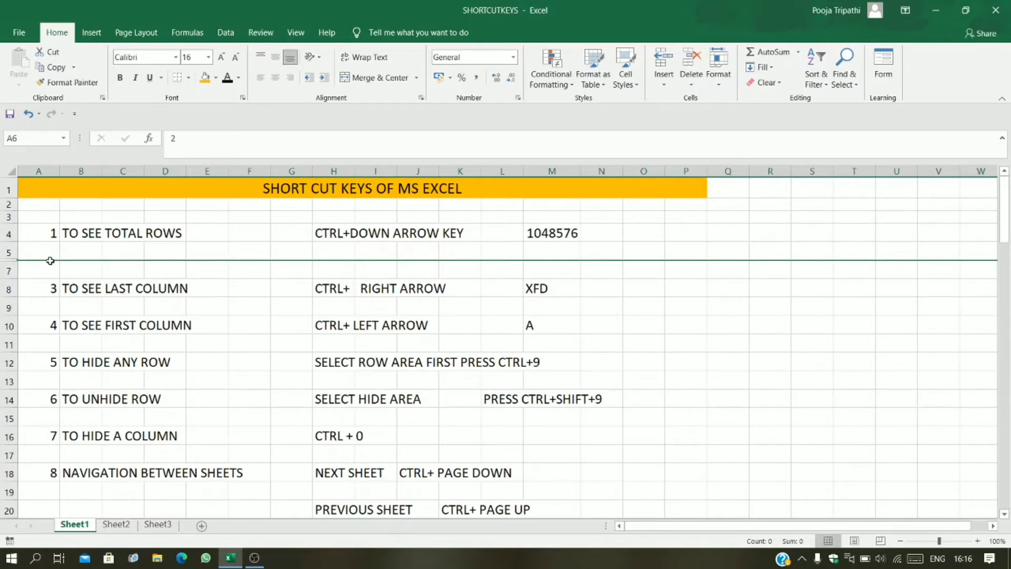
Step: Unhide row 6 by selecting the range A5:M7 across the hidden area
left_click(36, 254)
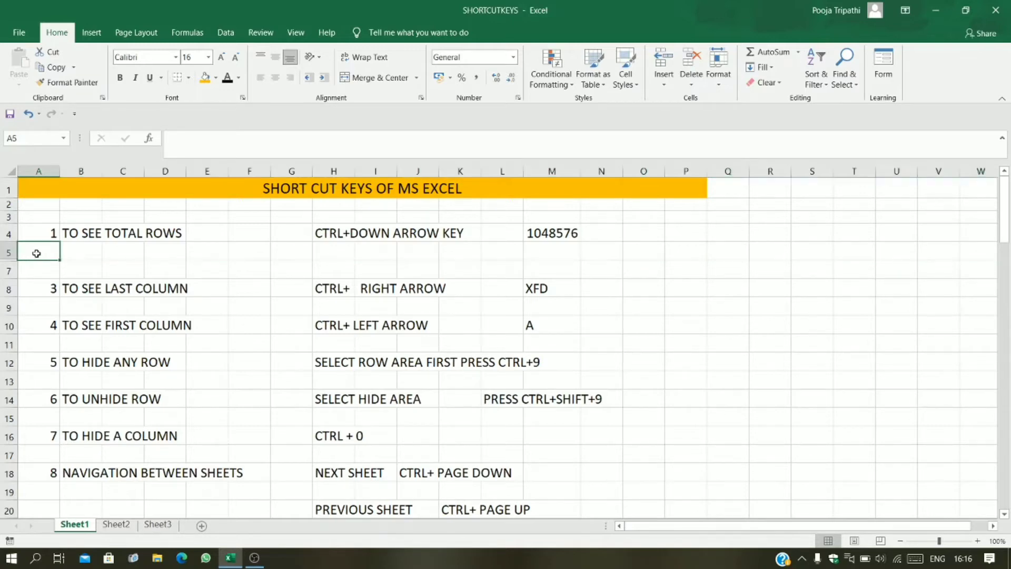
left_click_drag(37, 254, 555, 272)
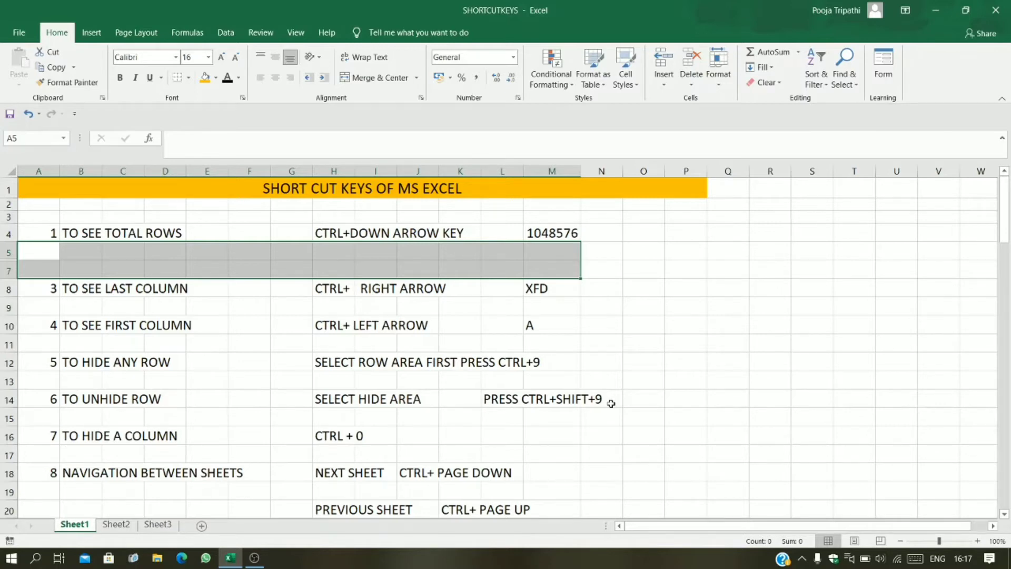
key("ctrl+shift+9")
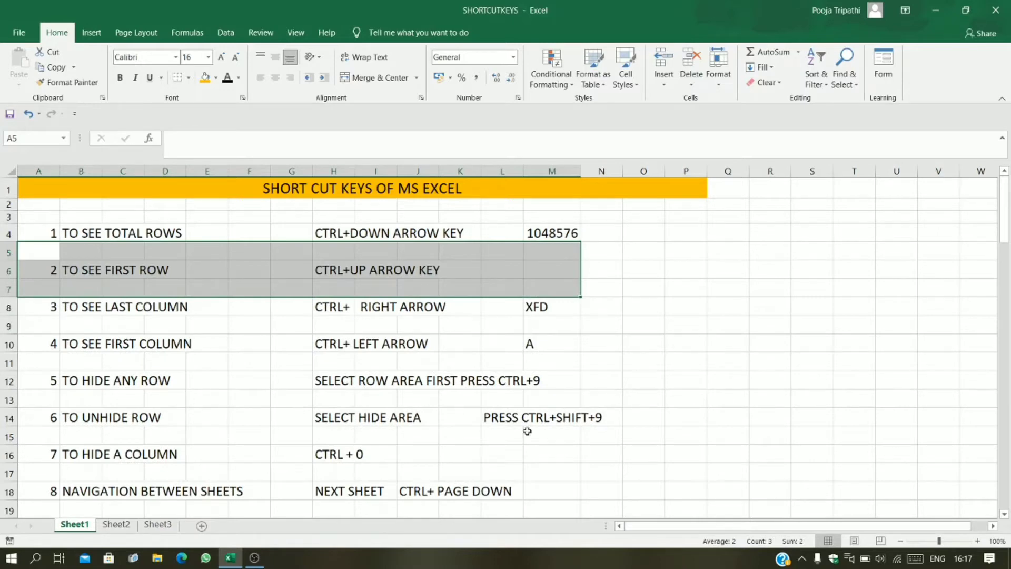
left_click(50, 351)
left_click(34, 279)
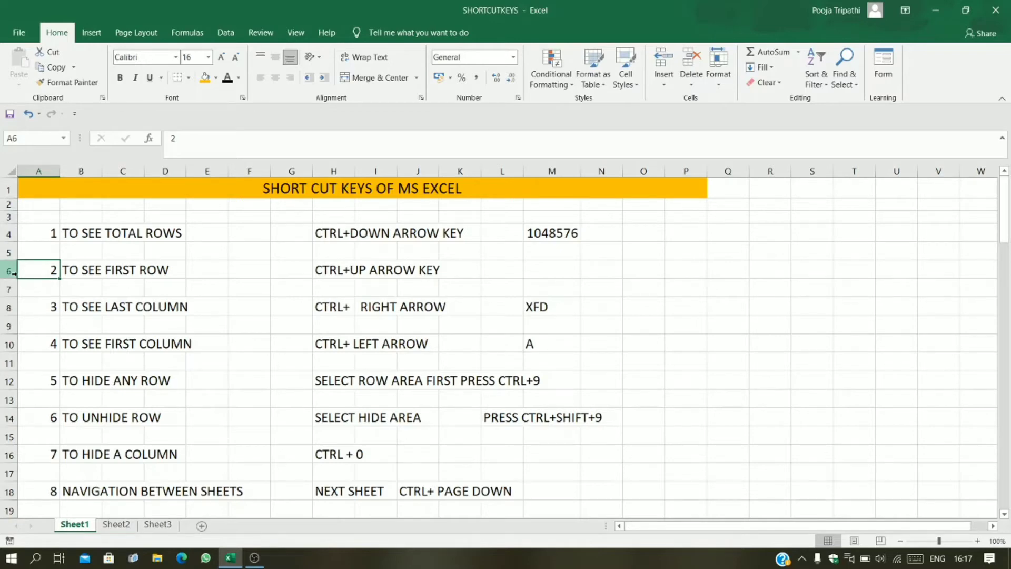
left_click(146, 274)
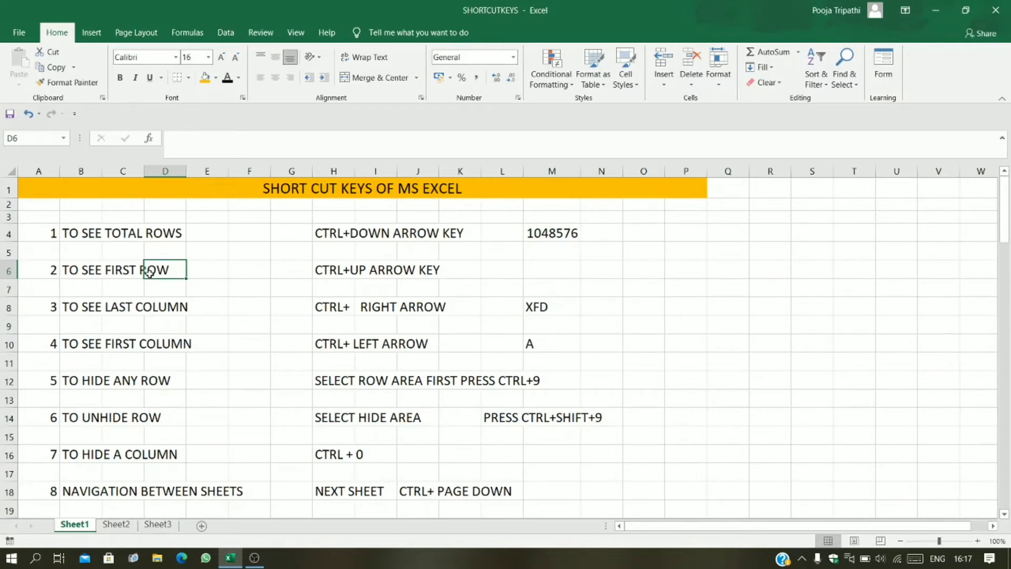
Step: Highlight entire columns A, B and C in turn, ending with only cell G11 selected
left_click(193, 458)
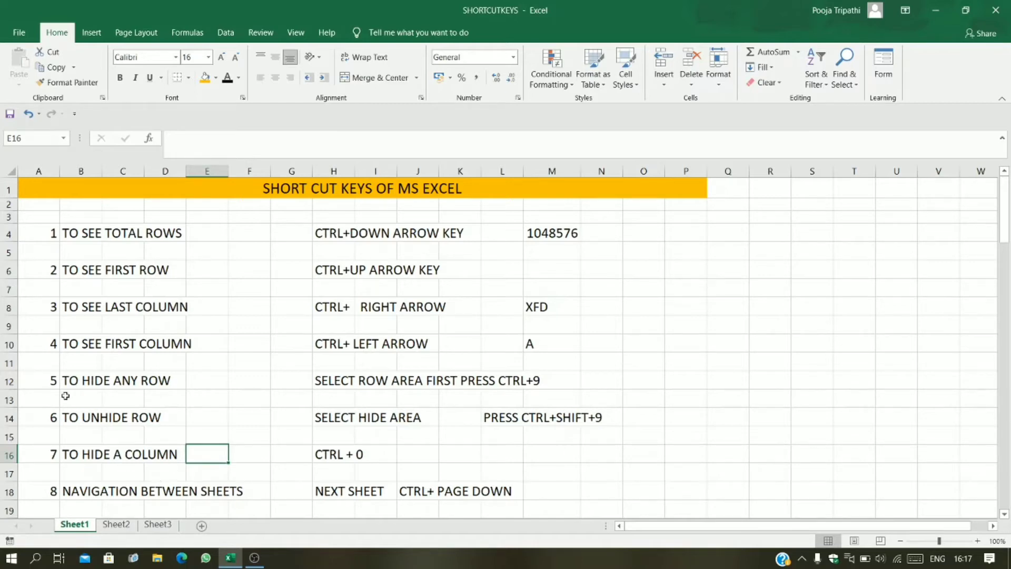
left_click(39, 171)
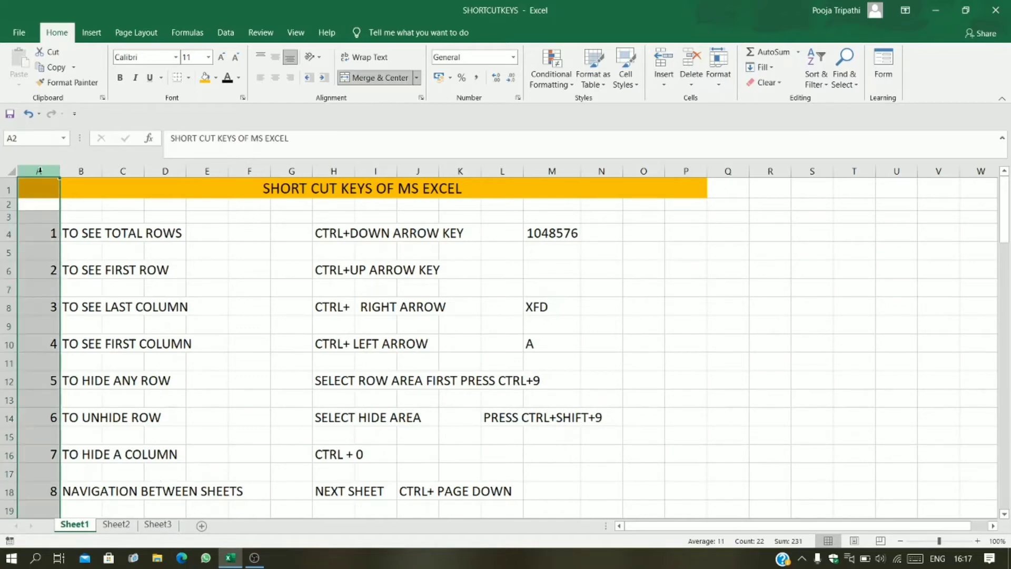
left_click(82, 171)
left_click(123, 171)
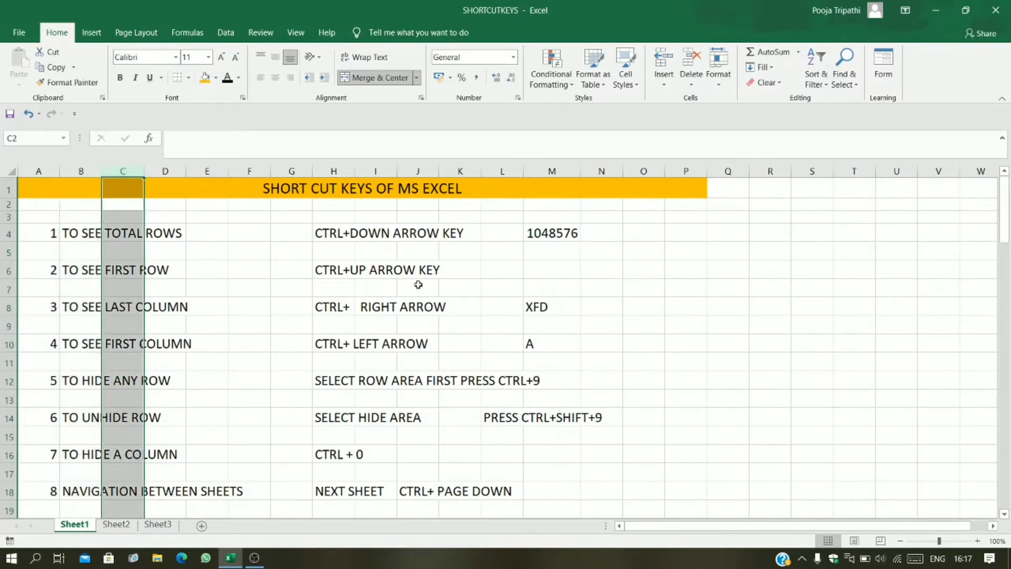
left_click(287, 362)
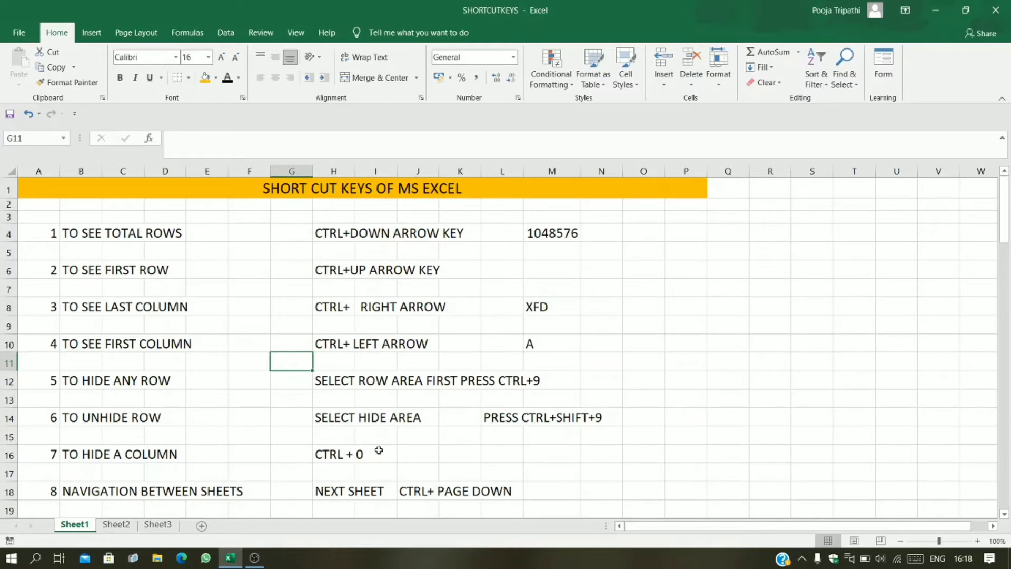
Step: Hide the entire column A, which holds the serial numbers of the shortcut list
left_click(29, 169)
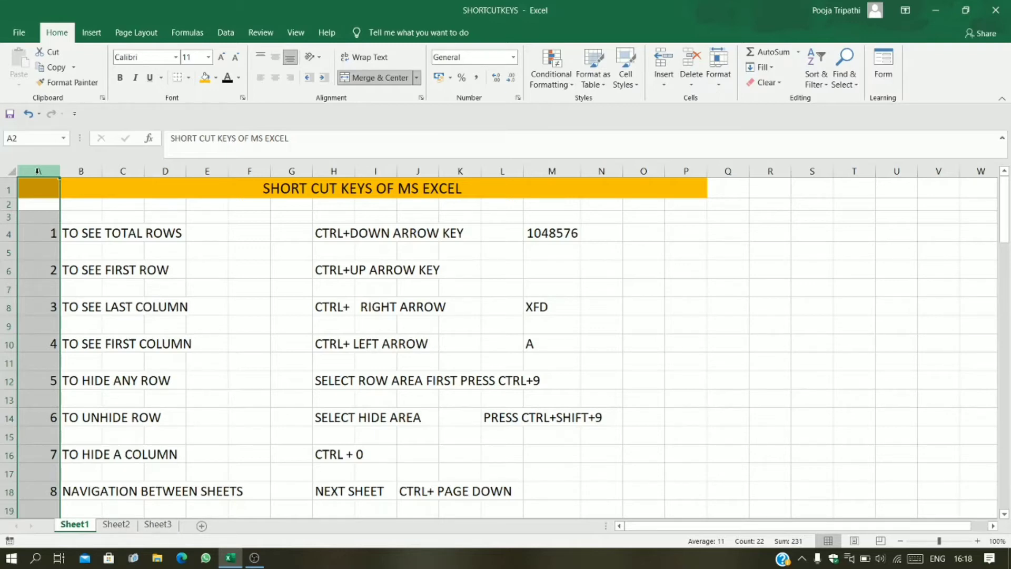
scroll(42, 199, "down", 6)
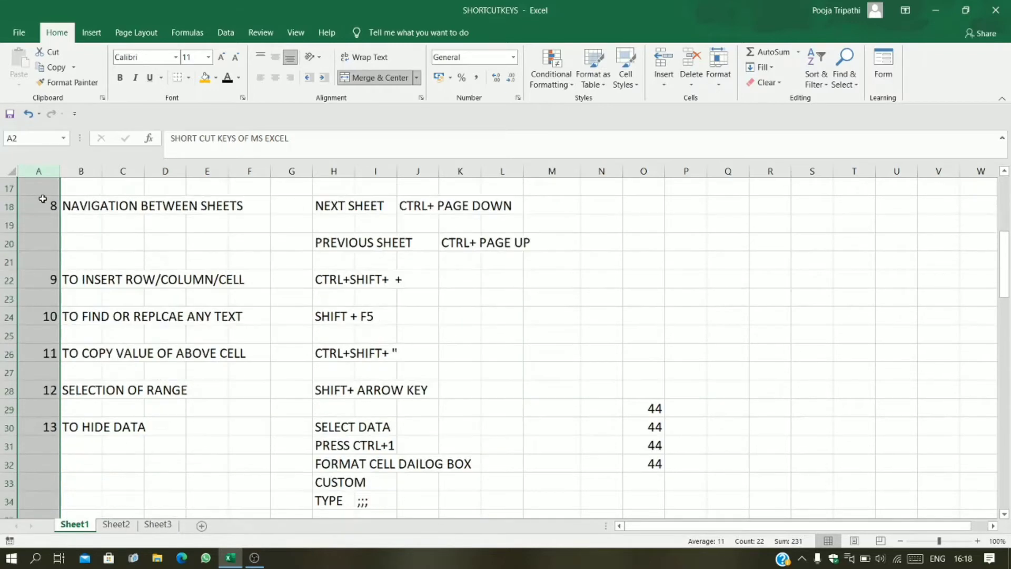
scroll(42, 199, "down", 4)
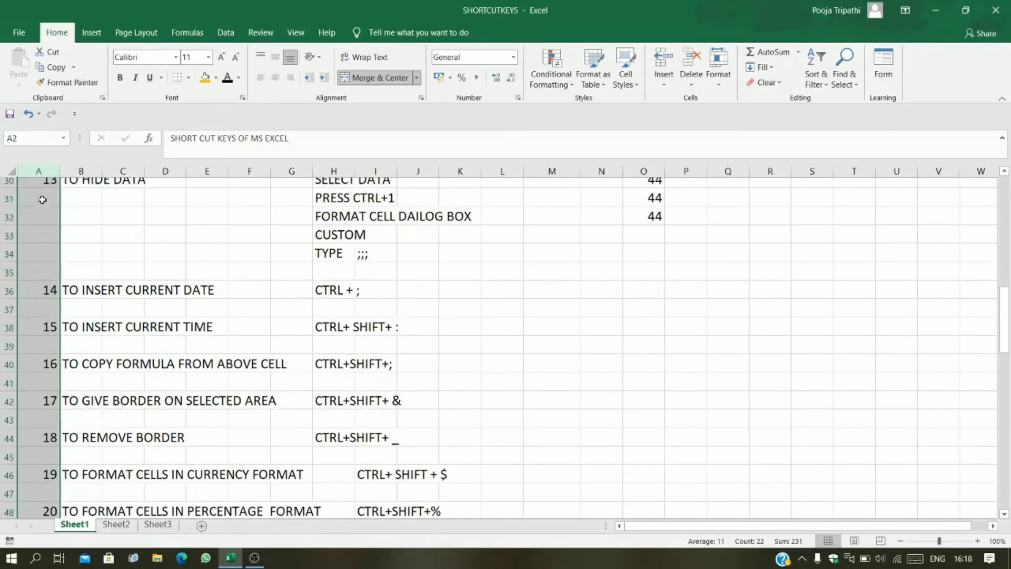
scroll(42, 200, "up", 4)
scroll(42, 199, "up", 6)
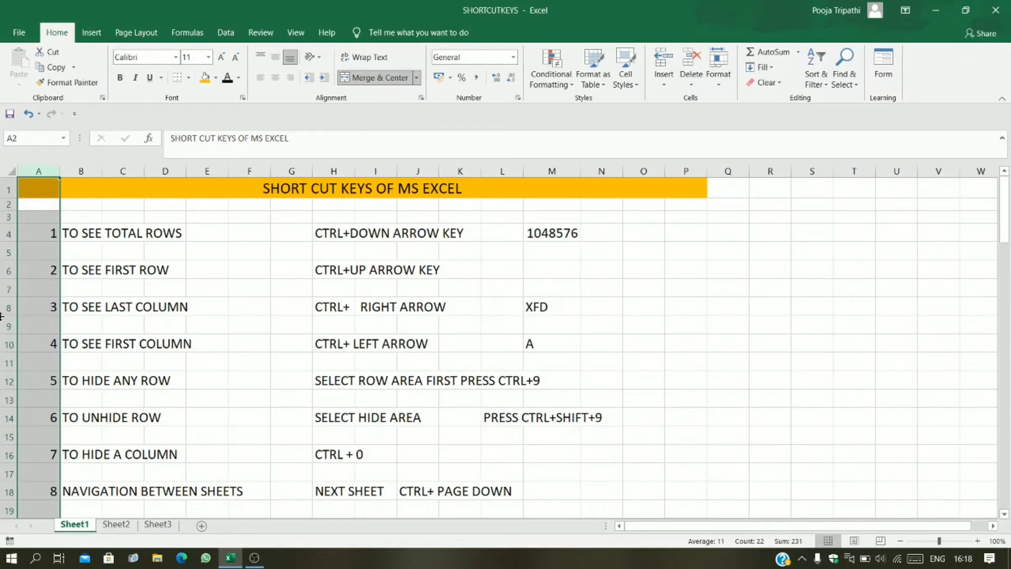
key("ctrl+0")
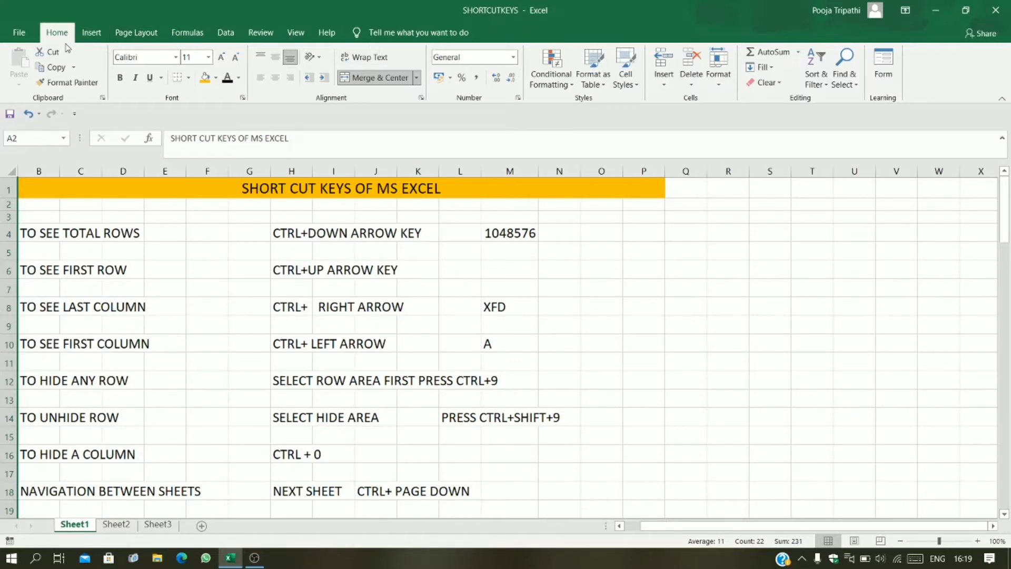
Step: Unhide column A with the Unhide Columns command, and select the merged title cell in row 1
left_click(718, 87)
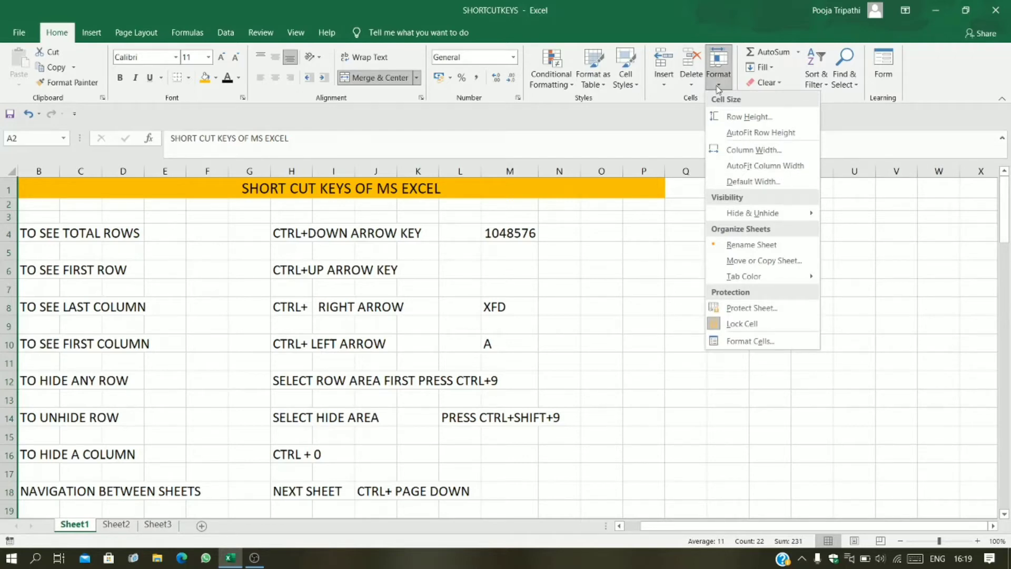
mouse_move(783, 220)
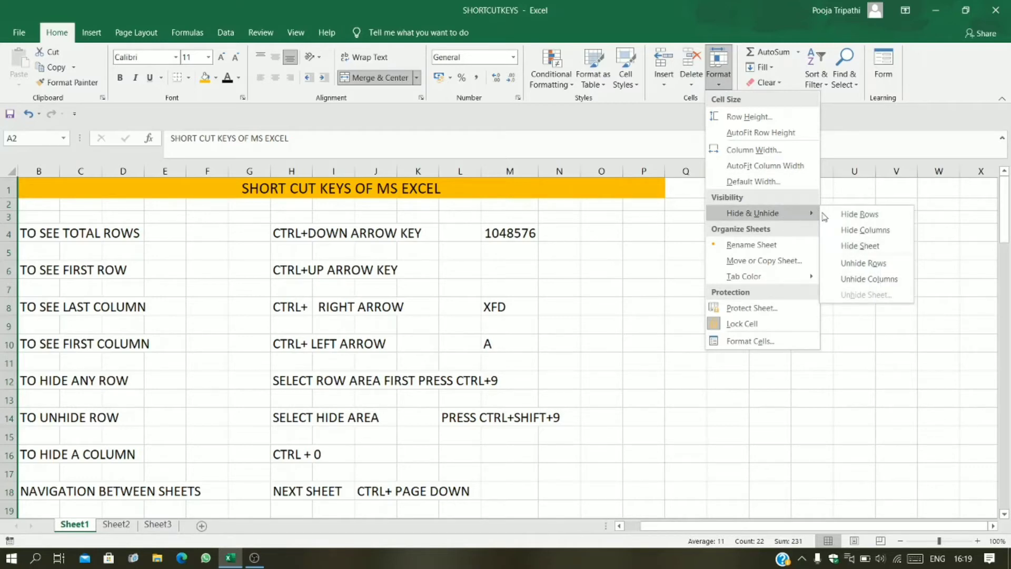
left_click(870, 280)
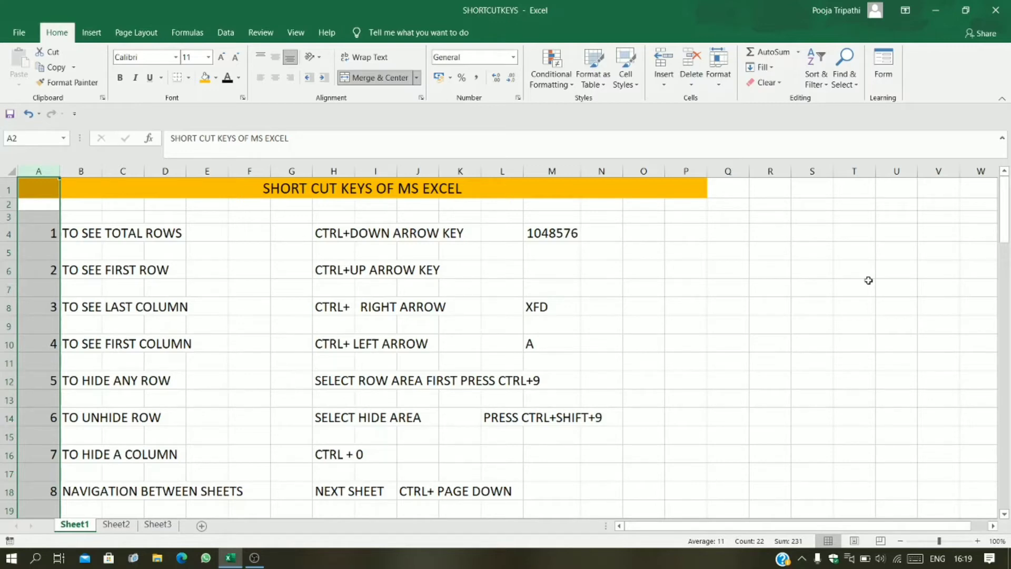
left_click(131, 192)
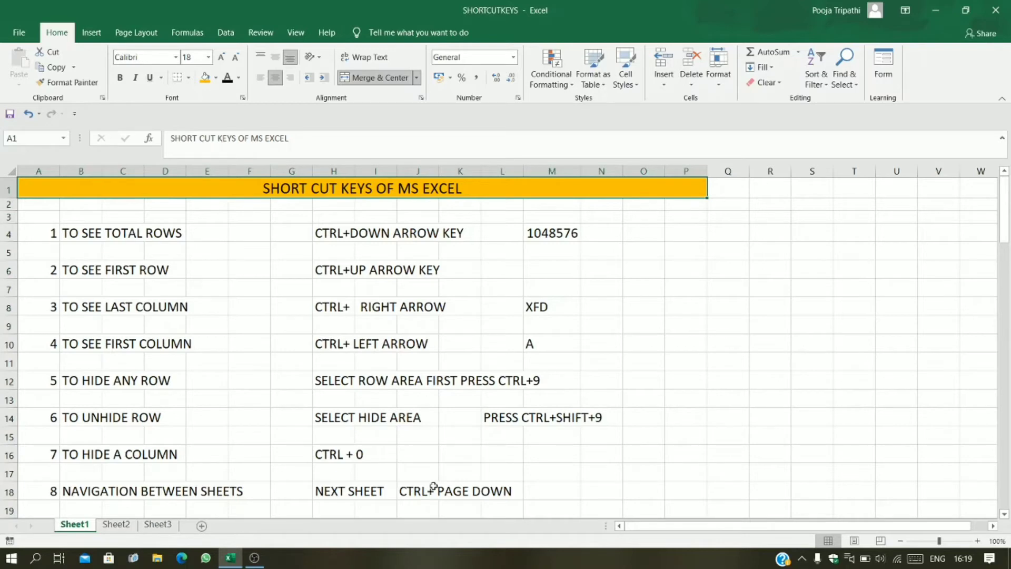
Step: With the "TO HIDE A COLUMN" shortcut cell H16 selected, show the Unhide Columns command's shortcut hint without running it
left_click(366, 460)
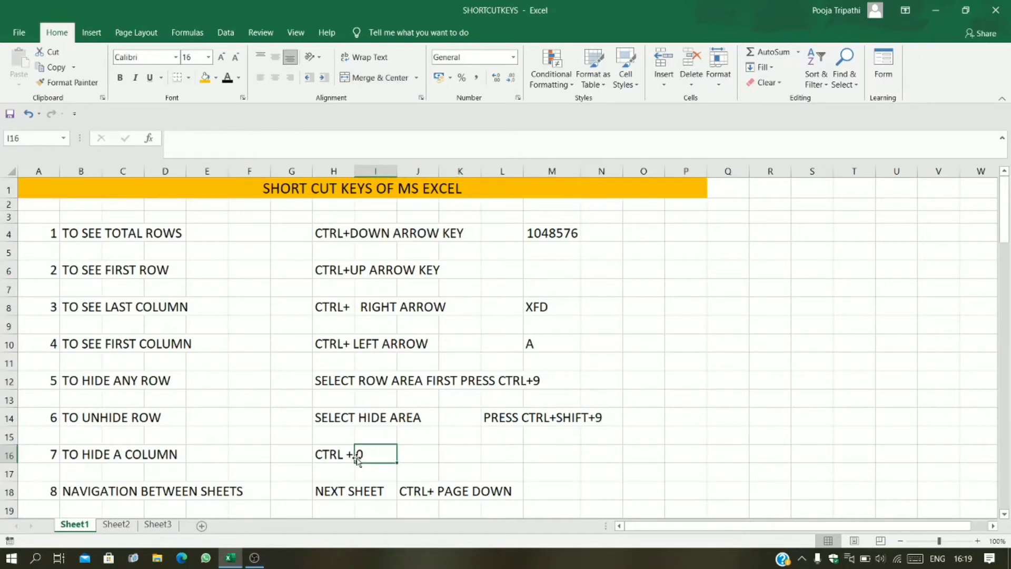
left_click(349, 454)
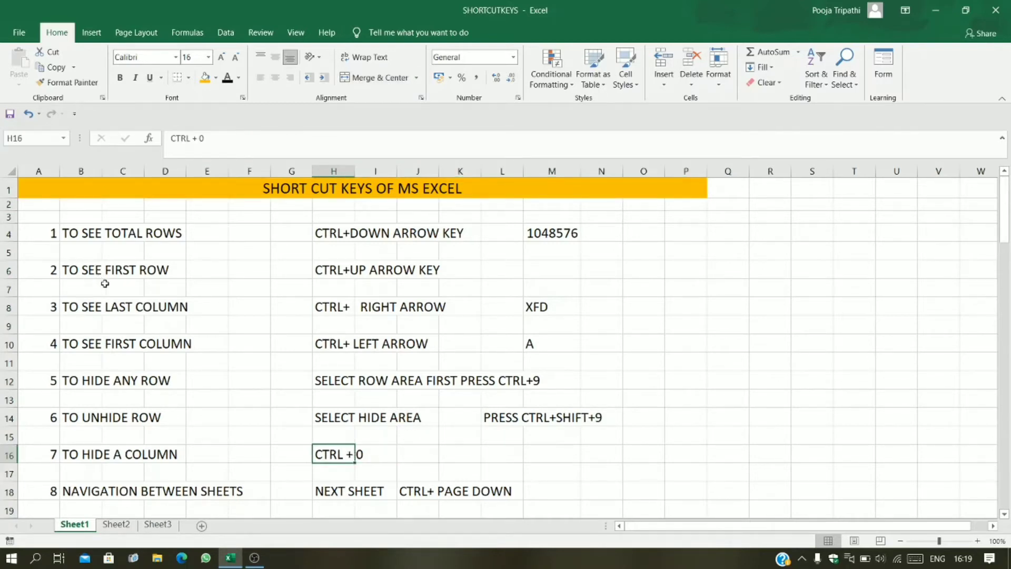
scroll(221, 444, "down", 2)
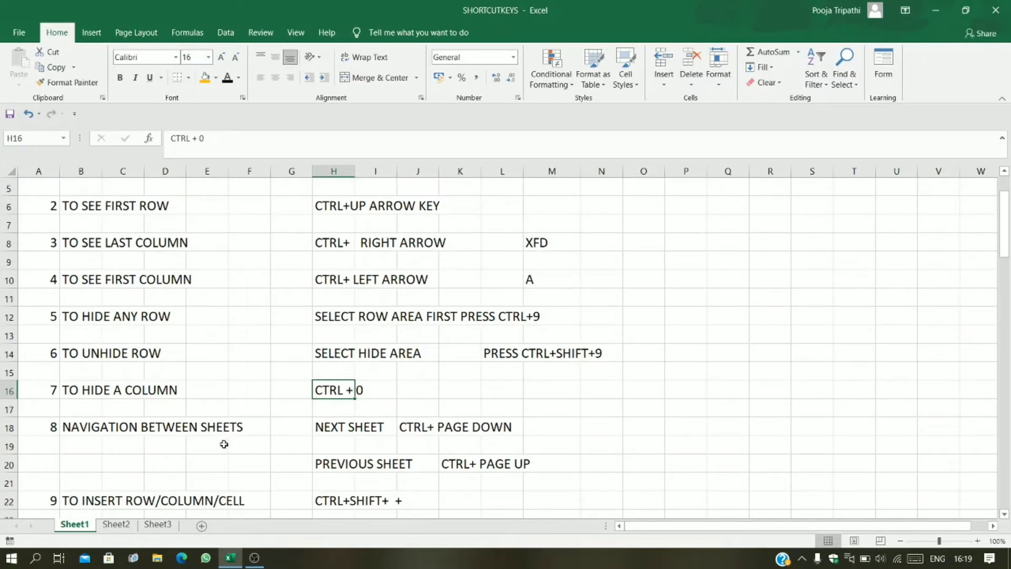
left_click(724, 88)
mouse_move(750, 221)
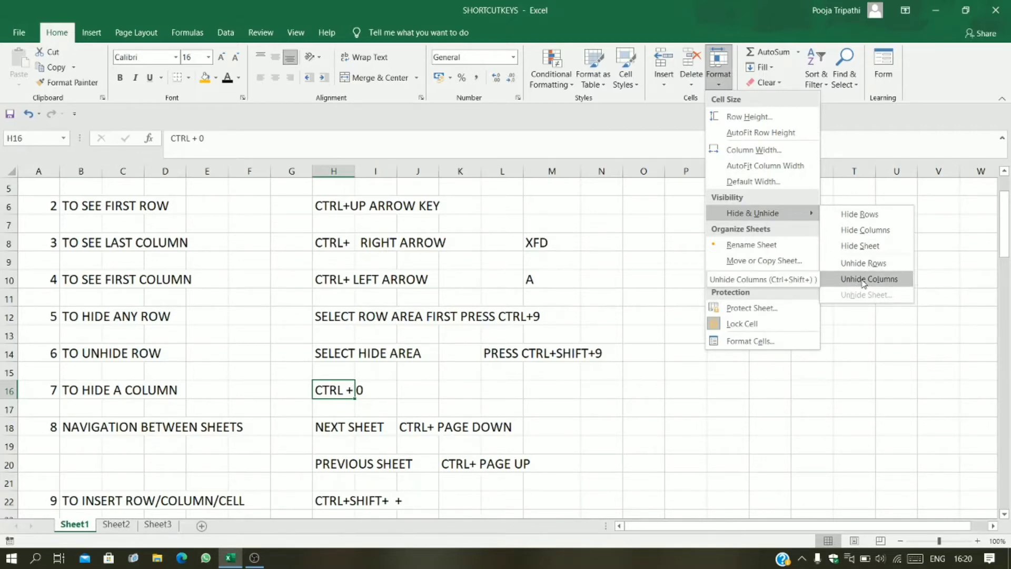
left_click(619, 422)
left_click(156, 488)
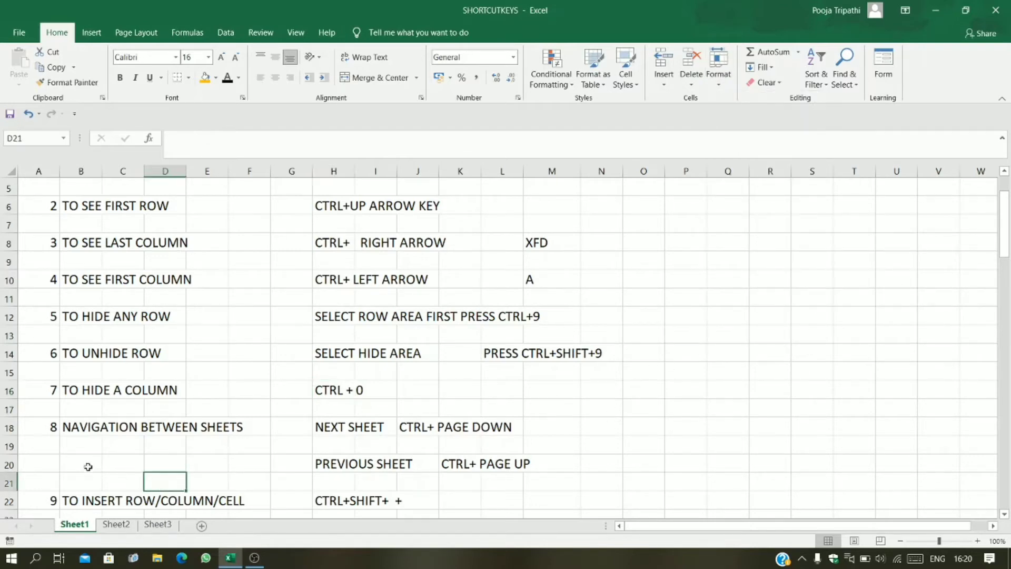
Step: Switch directly between Sheet1, Sheet2 and Sheet3 to show the workbook's sheets, ending on Sheet1
scroll(84, 465, "down", 2)
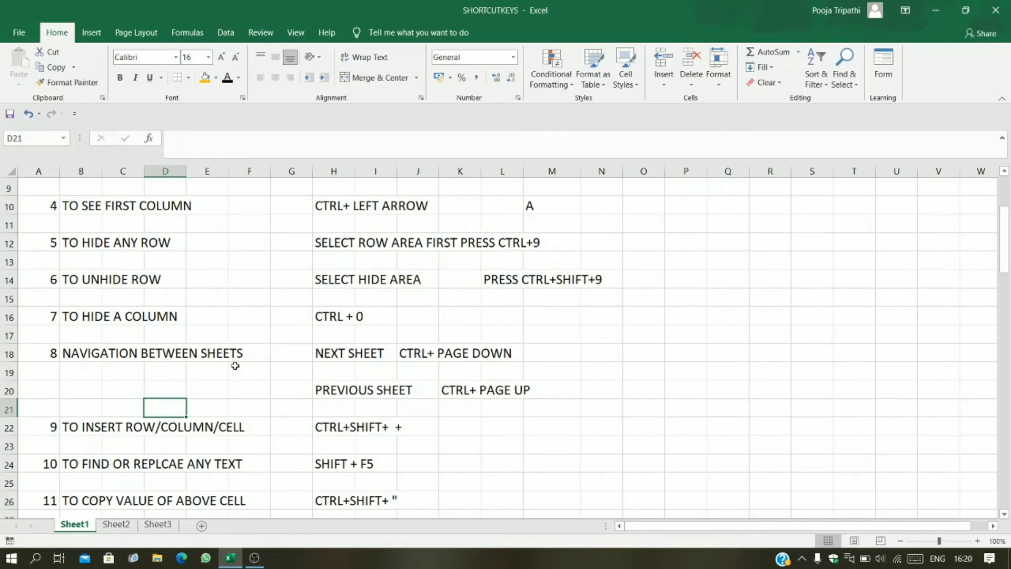
left_click(118, 527)
left_click(153, 527)
left_click(121, 526)
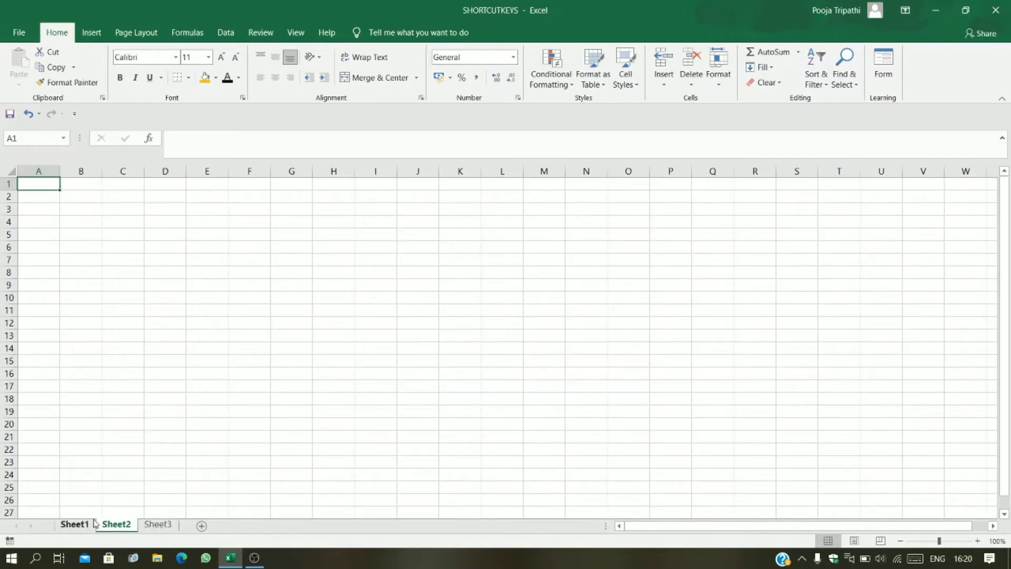
left_click(83, 528)
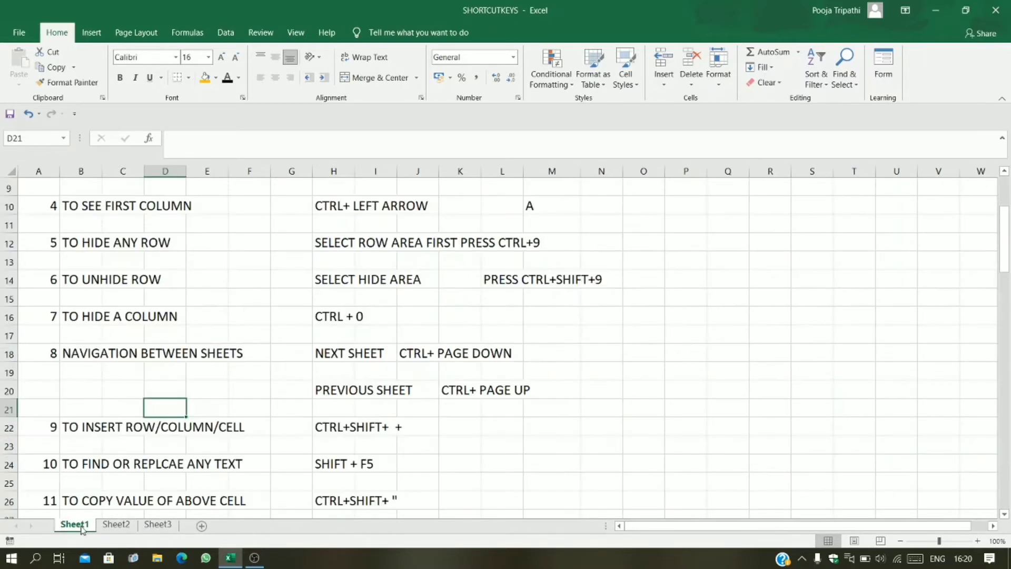
left_click(116, 527)
left_click(156, 525)
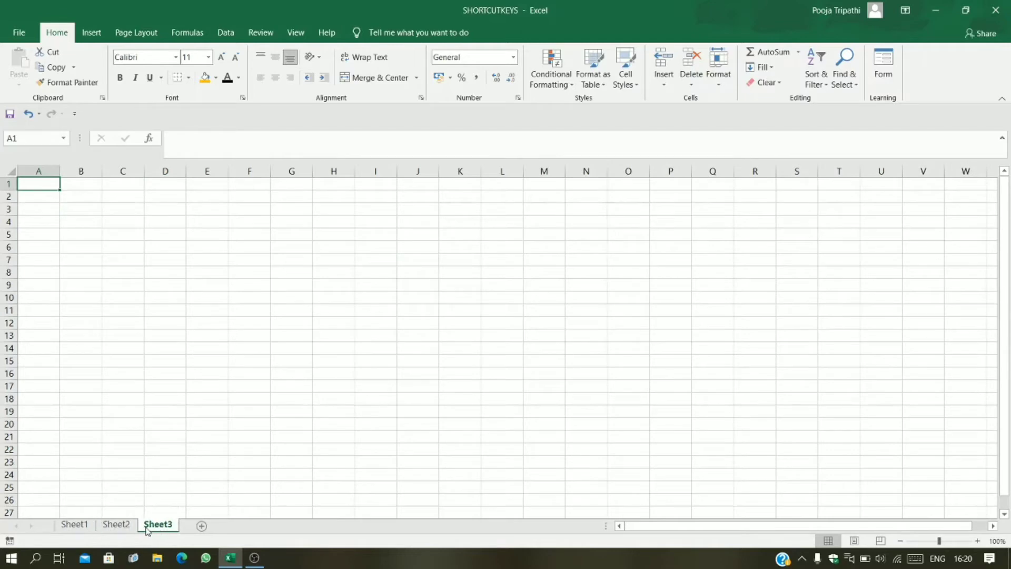
left_click(84, 528)
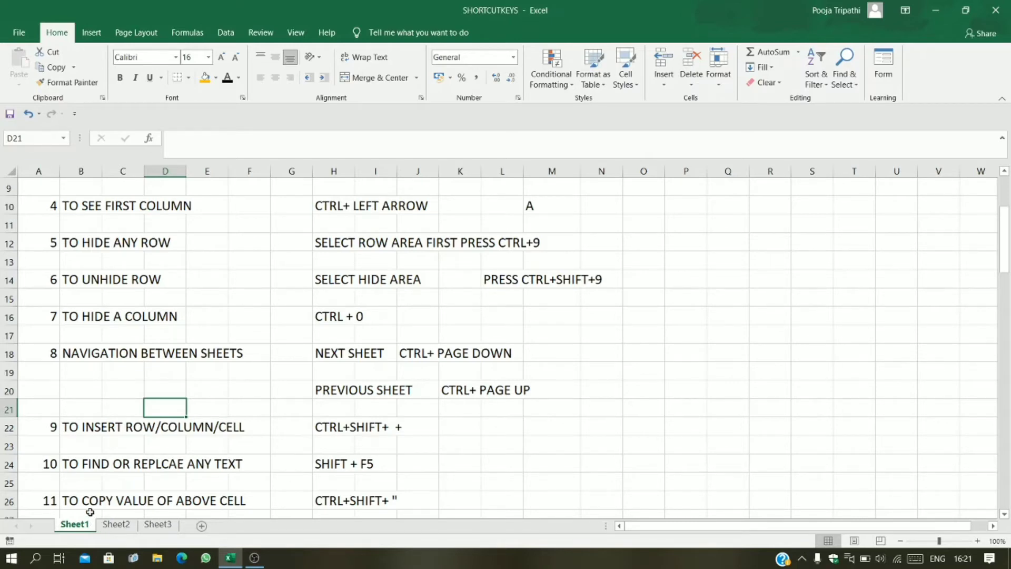
Step: Advance one sheet at a time from Sheet1 to Sheet3, return the same way, and select the "PREVIOUS SHEET" cell
key("ctrl+Page_Down")
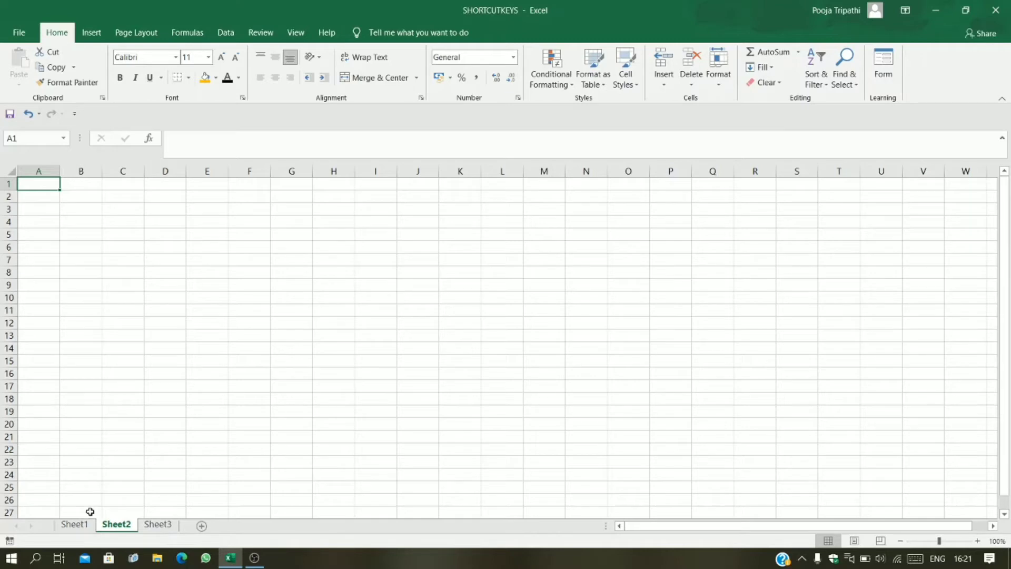
key("ctrl+Page_Down")
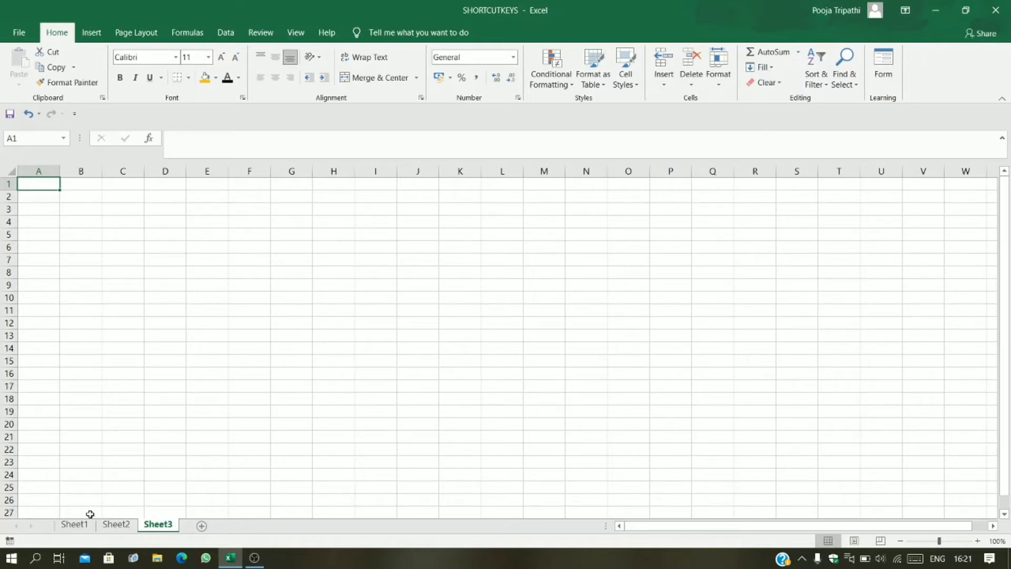
key("ctrl+Page_Up")
key("ctrl+Page_Up")
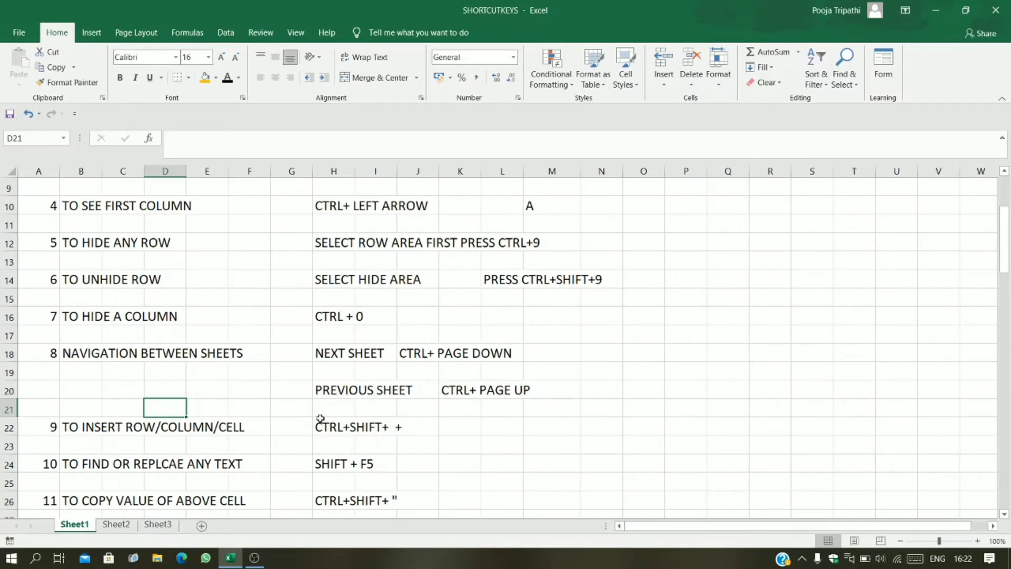
left_click(335, 393)
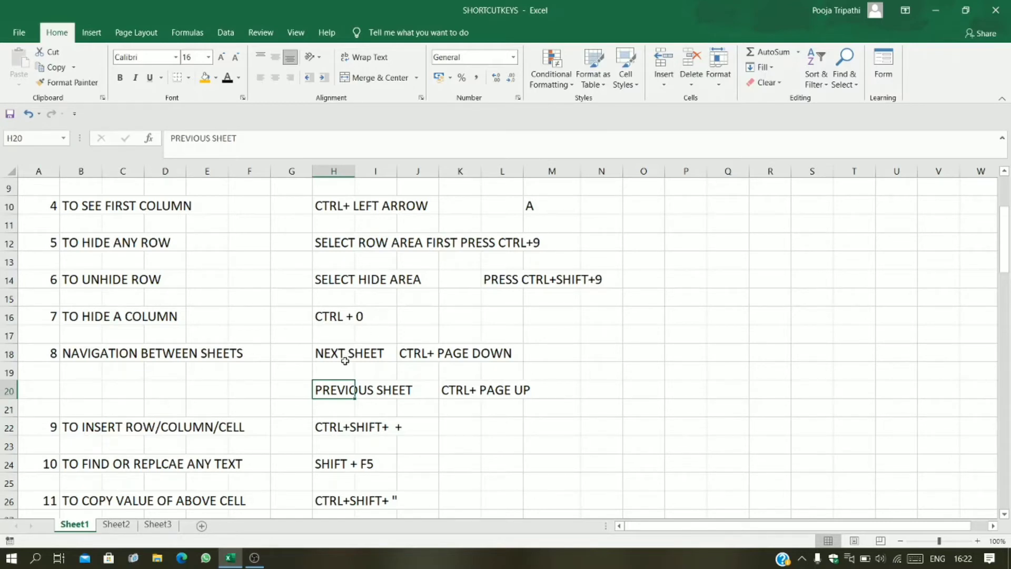
Step: Bring up the Insert options for cell K23, covering cells, entire row and entire column, and dismiss them without inserting anything
left_click(80, 429)
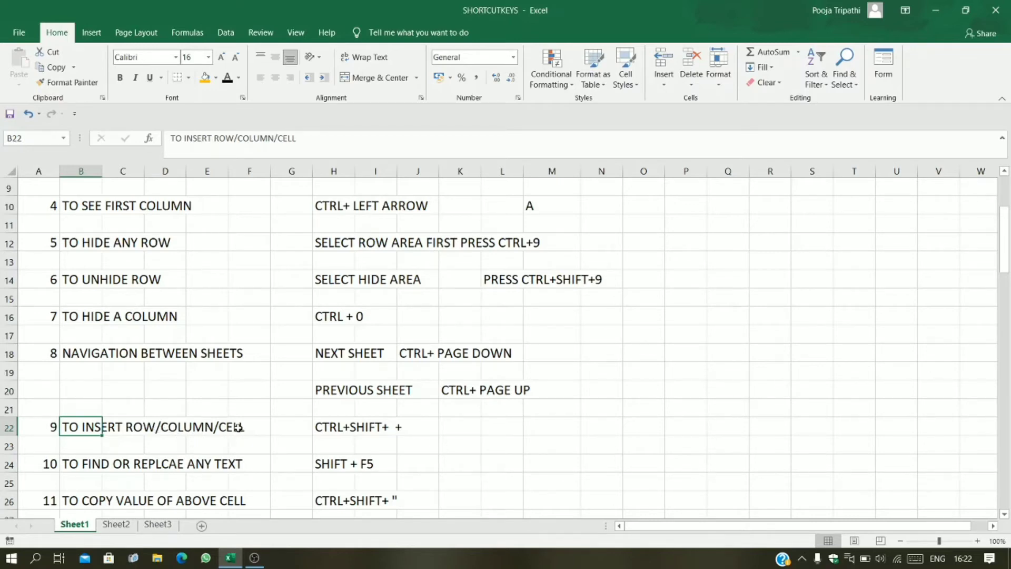
left_click(340, 427)
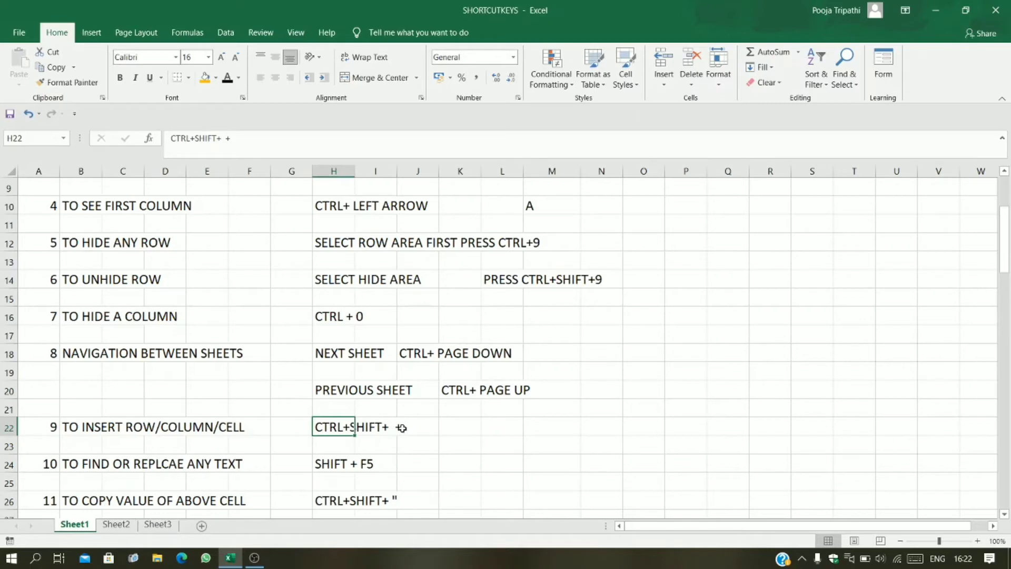
left_click(448, 441)
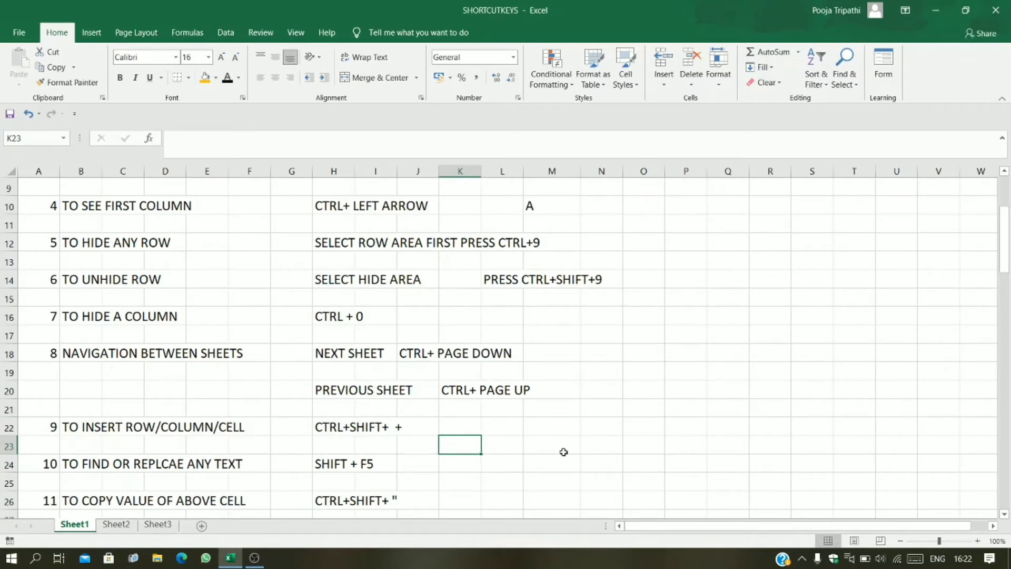
key("ctrl+shift+plus")
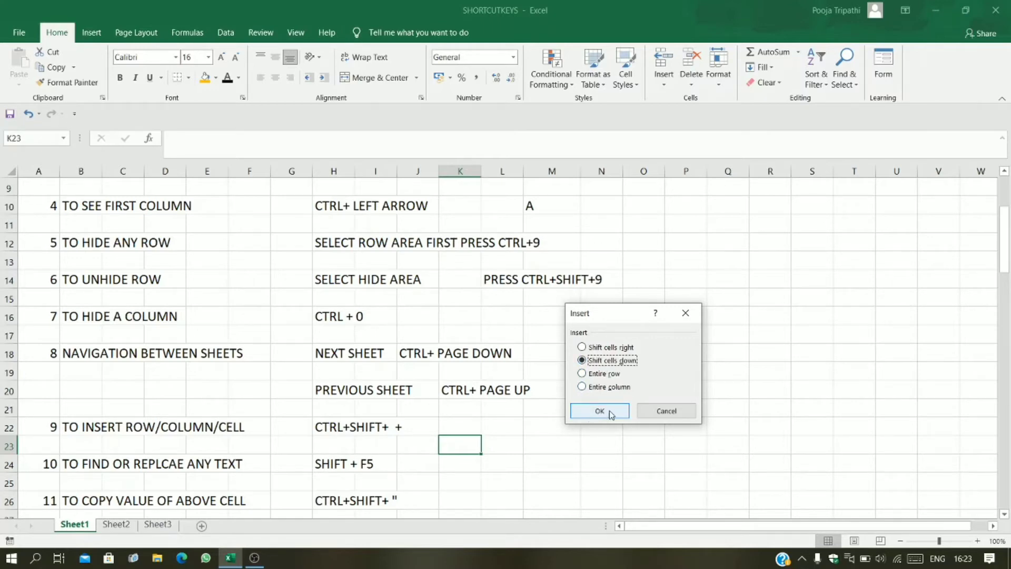
left_click(652, 411)
left_click(625, 440)
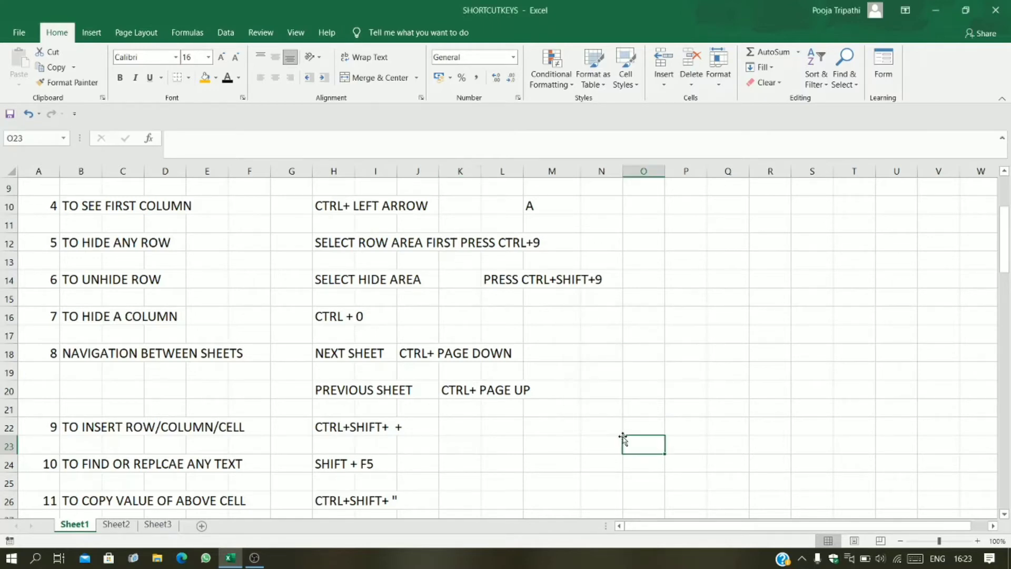
Step: Select the "TO SEE TOTAL ROWS" cell B4, open Find and Replace, and place the dialog clear of the shortcut list
scroll(74, 476, "down", 1)
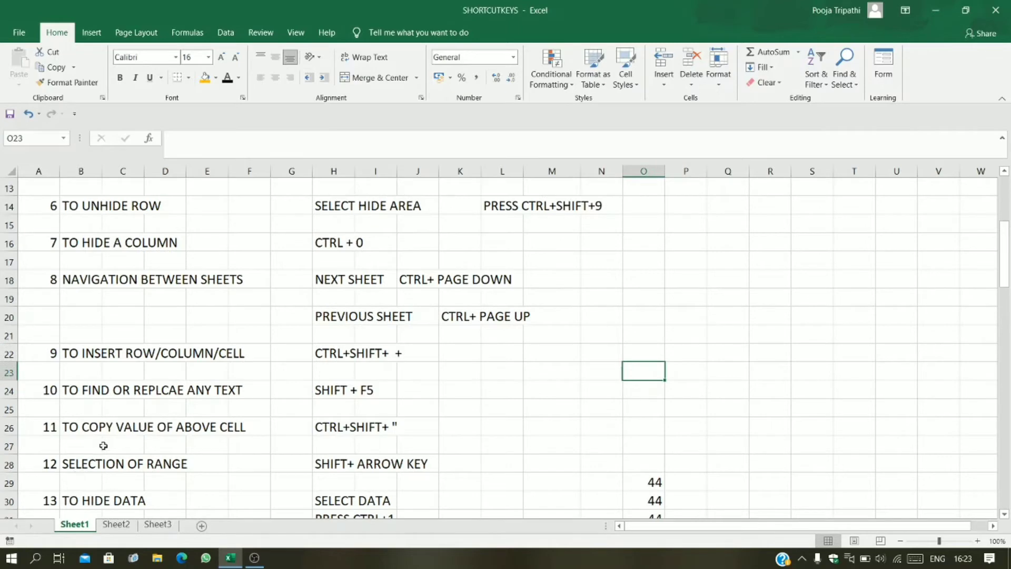
left_click(92, 403)
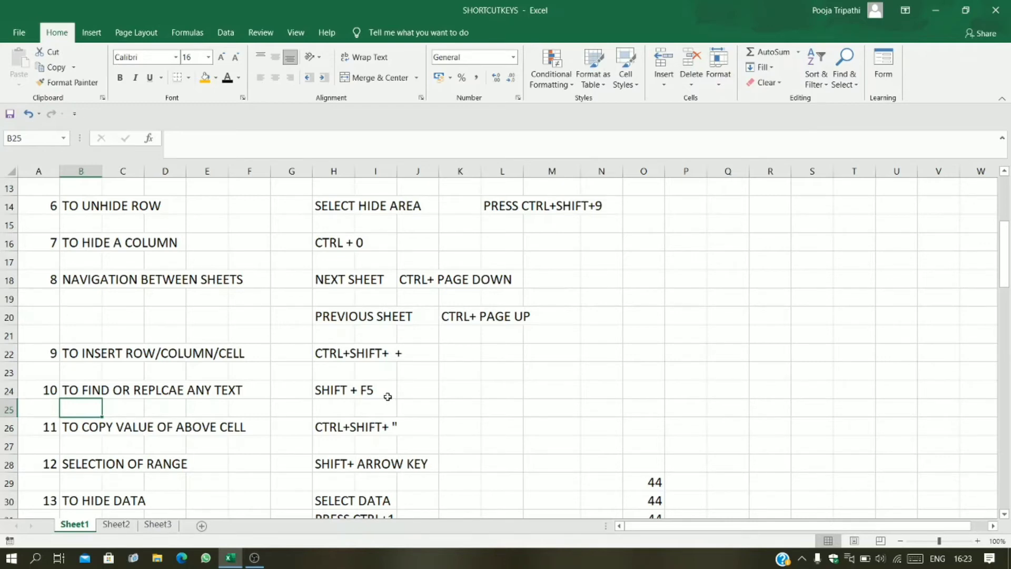
scroll(388, 395, "up", 1)
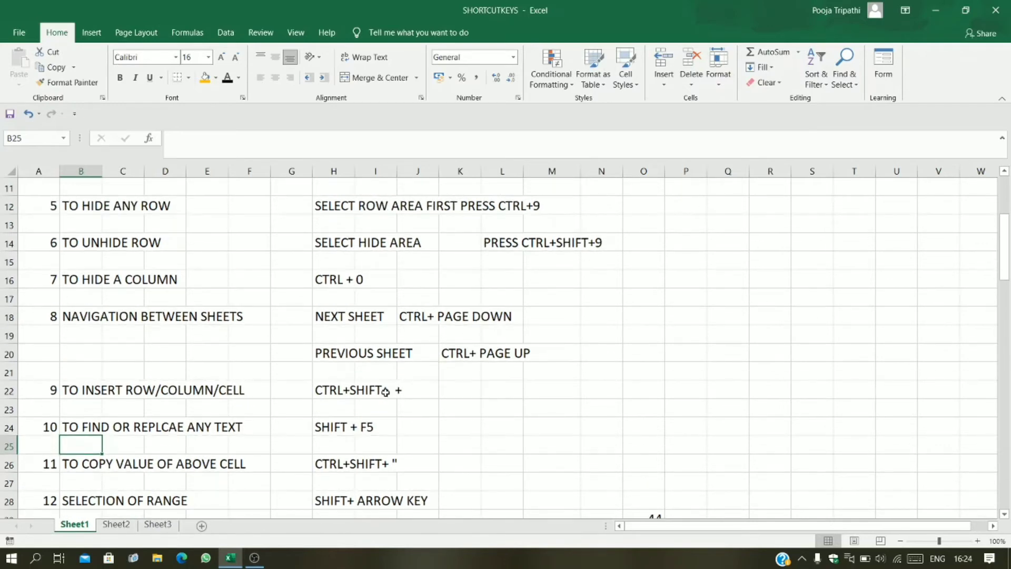
scroll(386, 391, "up", 4)
left_click(82, 233)
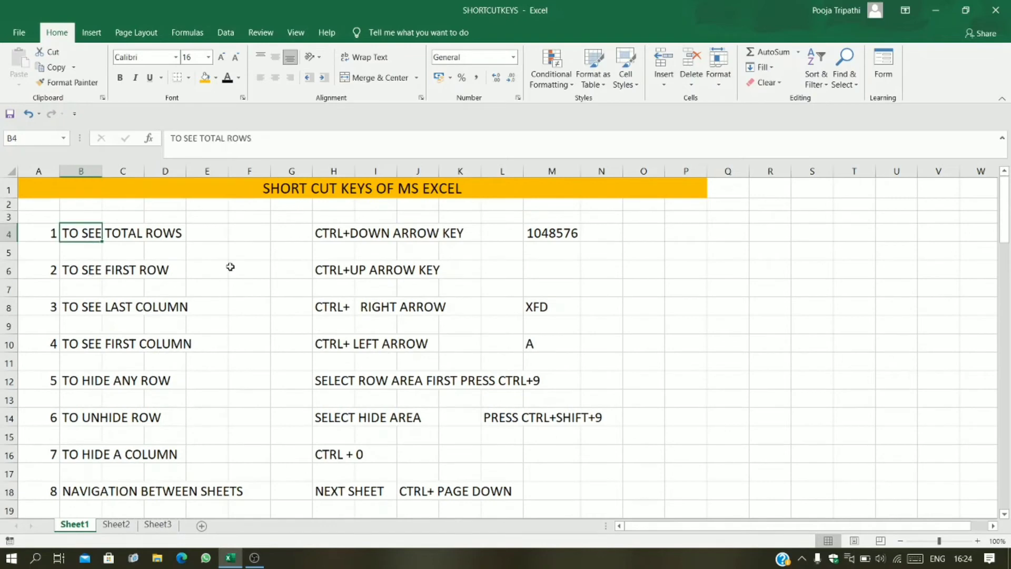
key("ctrl+f")
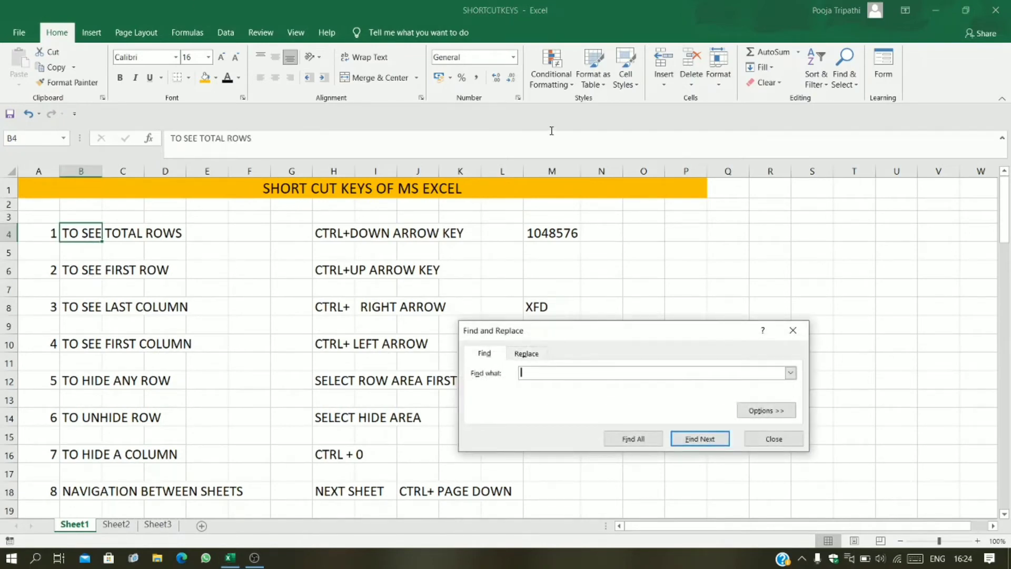
left_click_drag(669, 321, 767, 306)
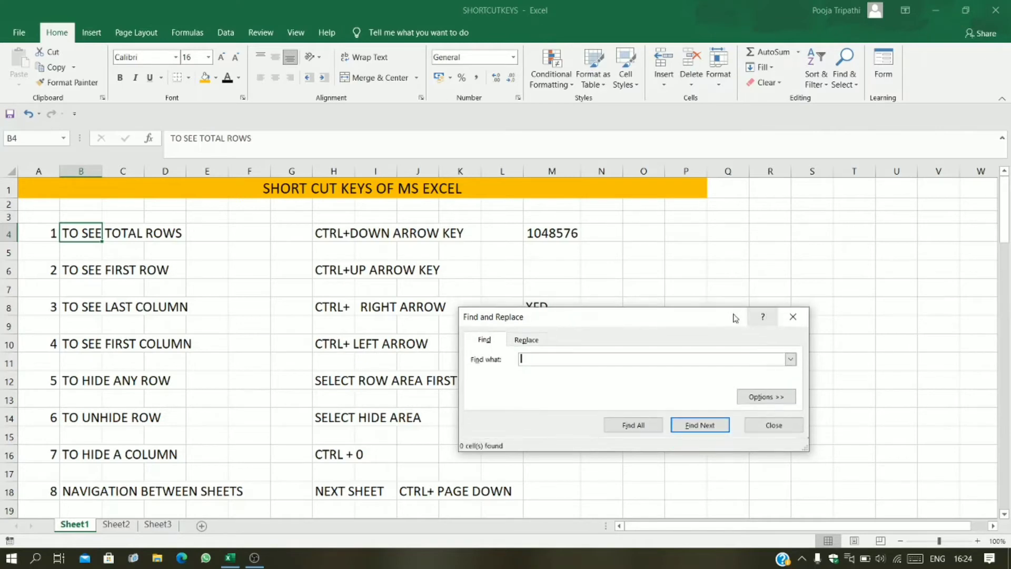
left_click_drag(685, 317, 796, 220)
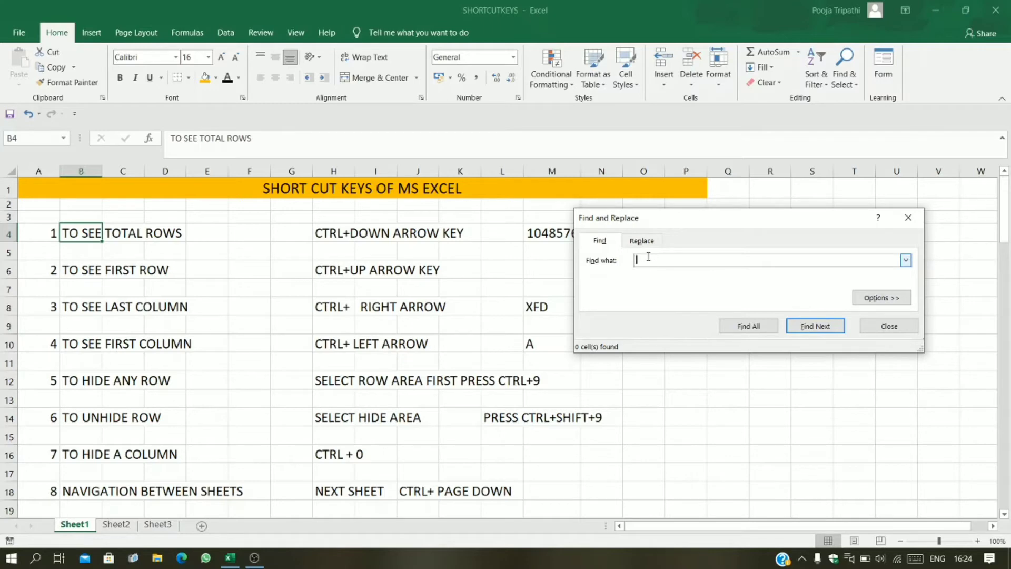
Step: Search Sheet1 for "CTRL" and go through the matching cells one after another
type("tr")
left_click(828, 329)
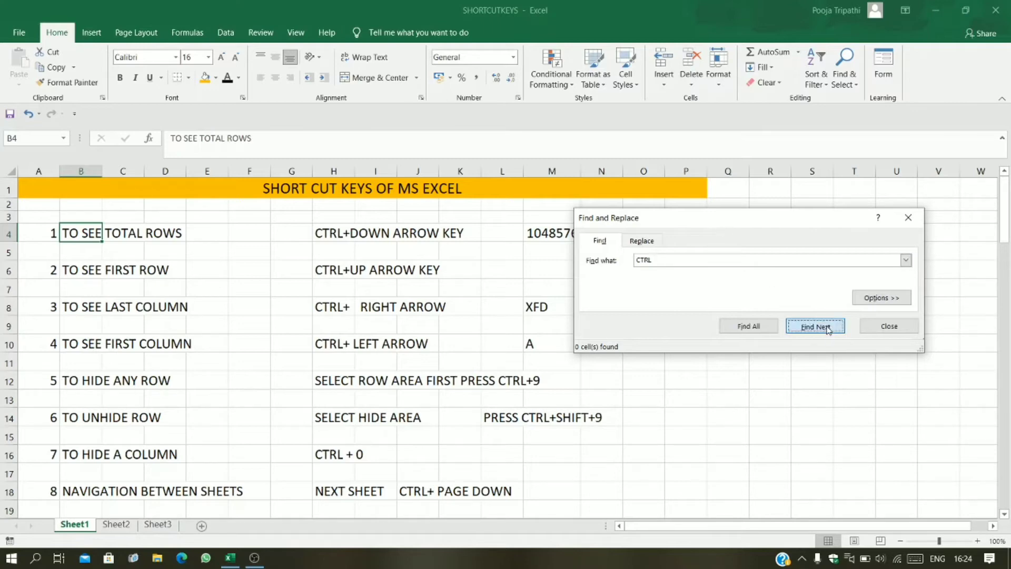
left_click(826, 328)
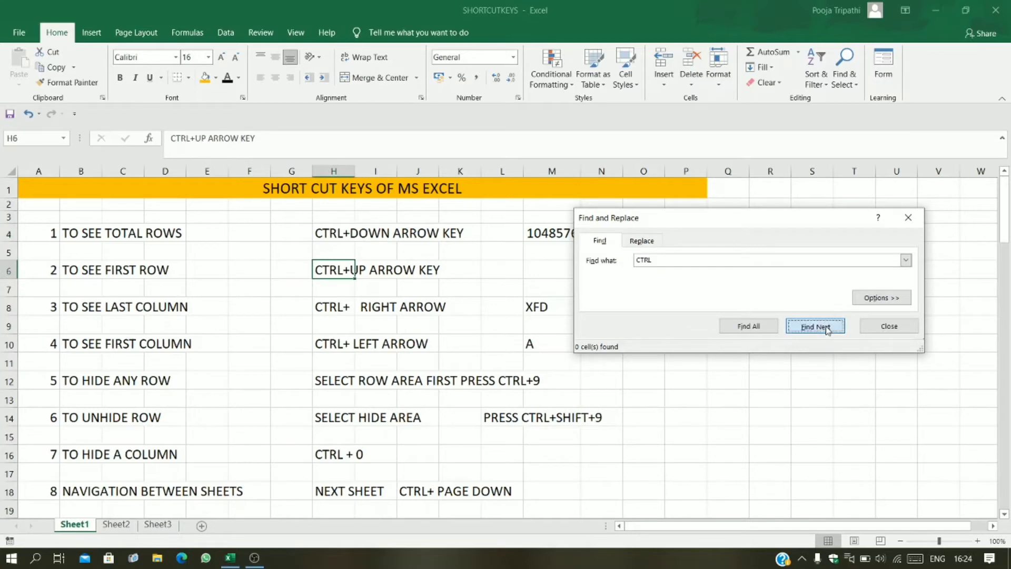
left_click(826, 328)
left_click(827, 333)
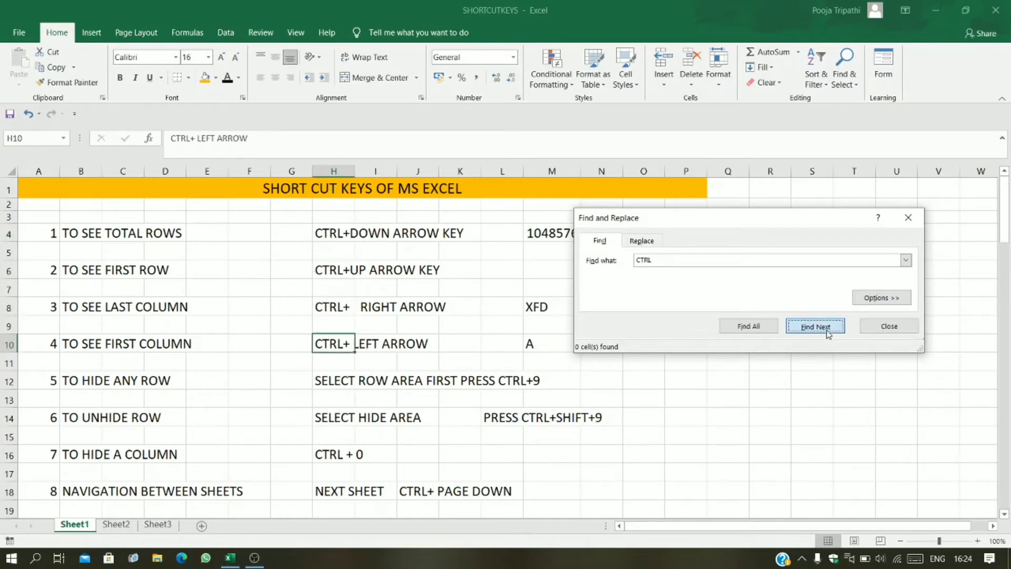
left_click(828, 332)
left_click(829, 335)
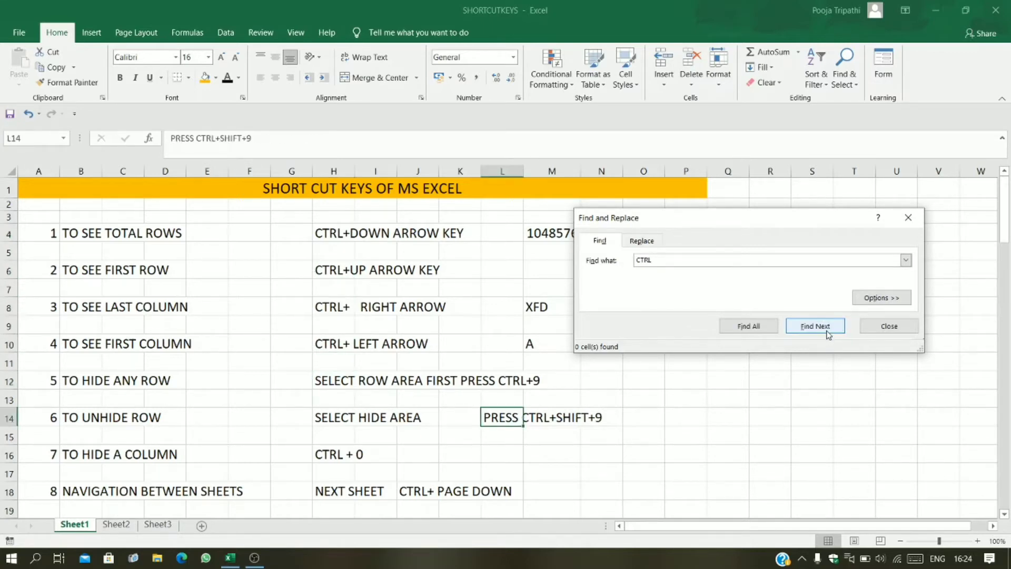
left_click(828, 332)
left_click(828, 332)
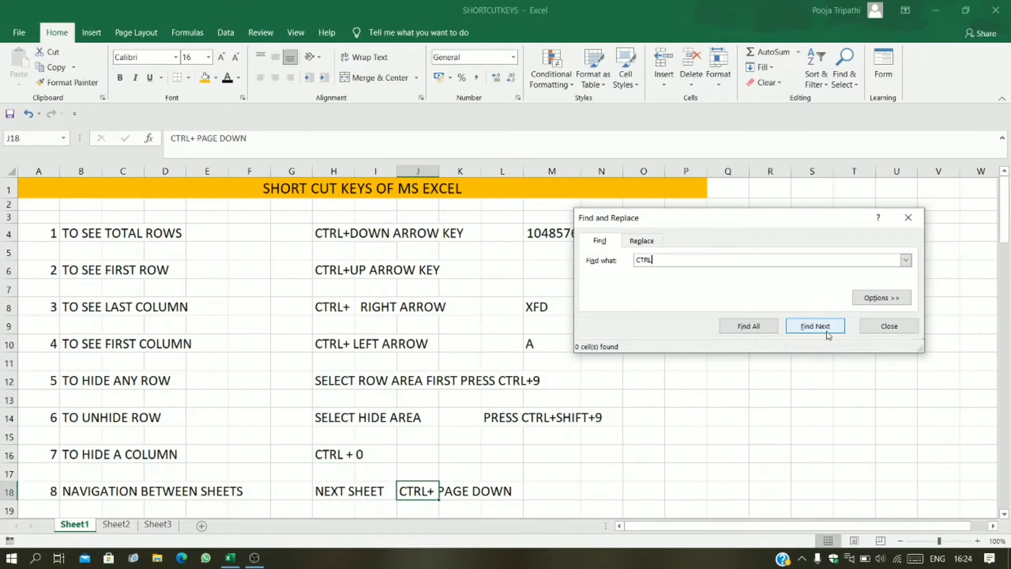
left_click(828, 335)
left_click(829, 336)
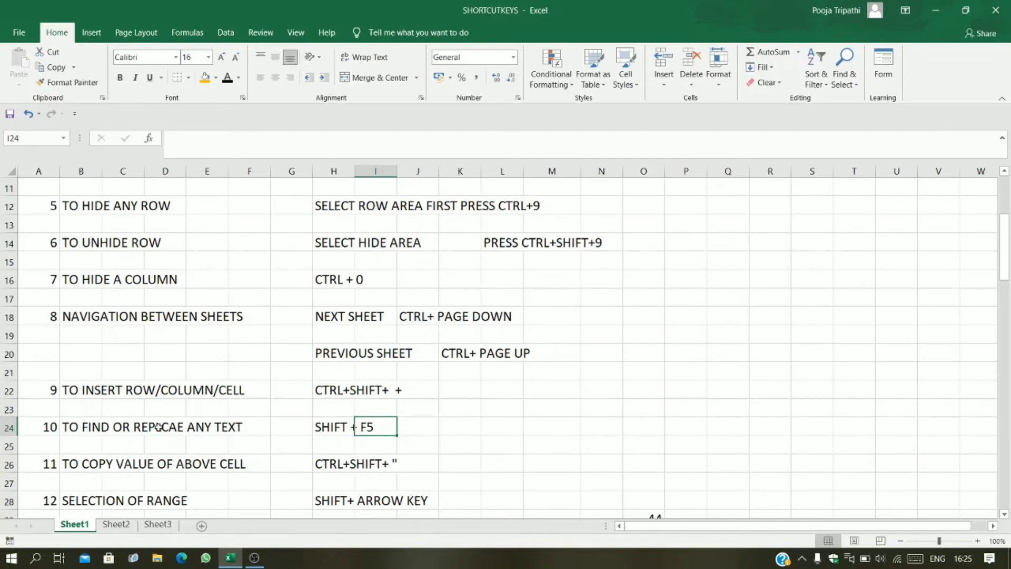
Step: Try to copy the value of the cell above into I27, beneath the "TO COPY VALUE OF ABOVE CELL" shortcut
left_click(116, 464)
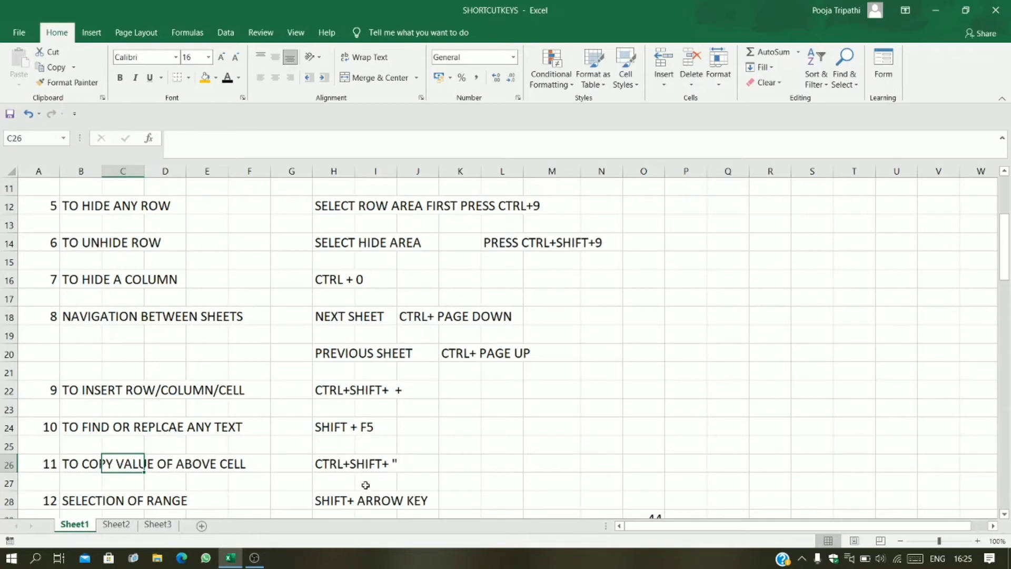
left_click(192, 483)
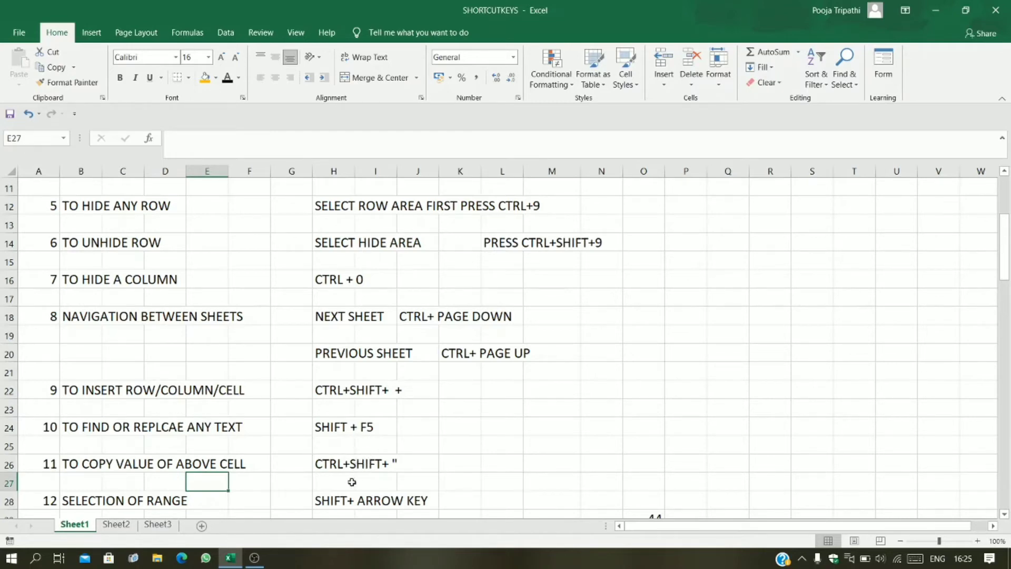
left_click(373, 482)
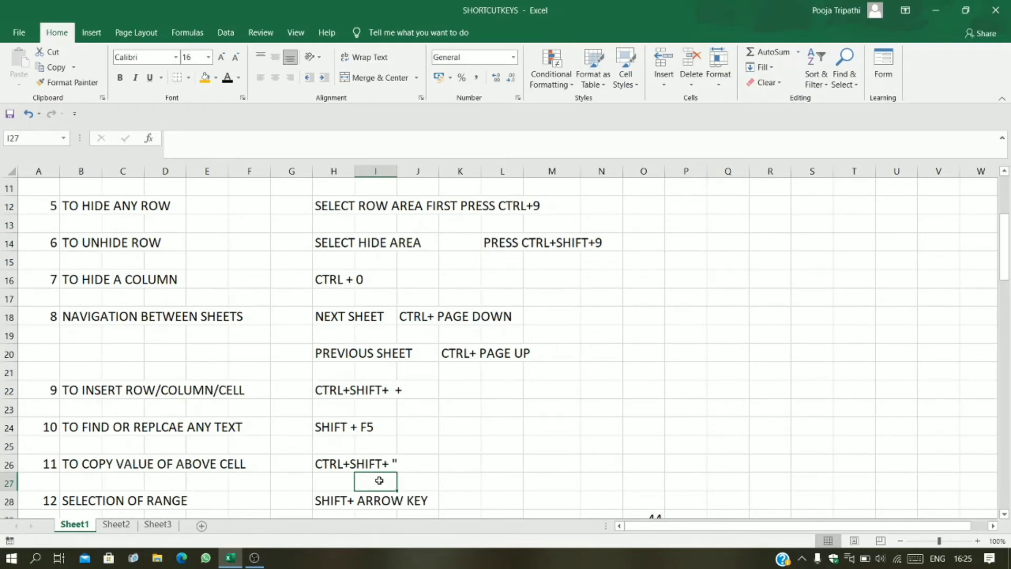
key("ctrl+shift+apostrophe")
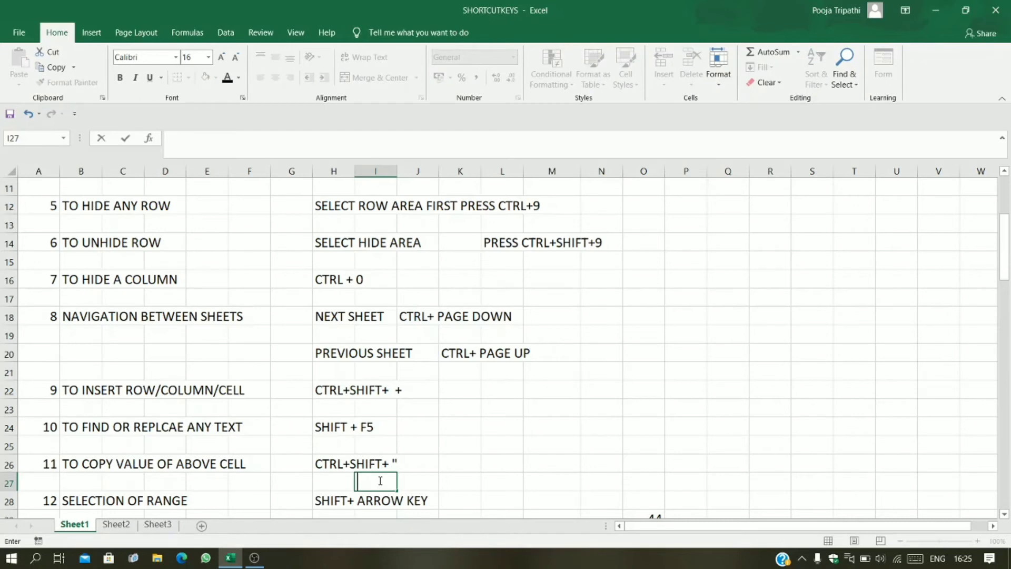
key("Return")
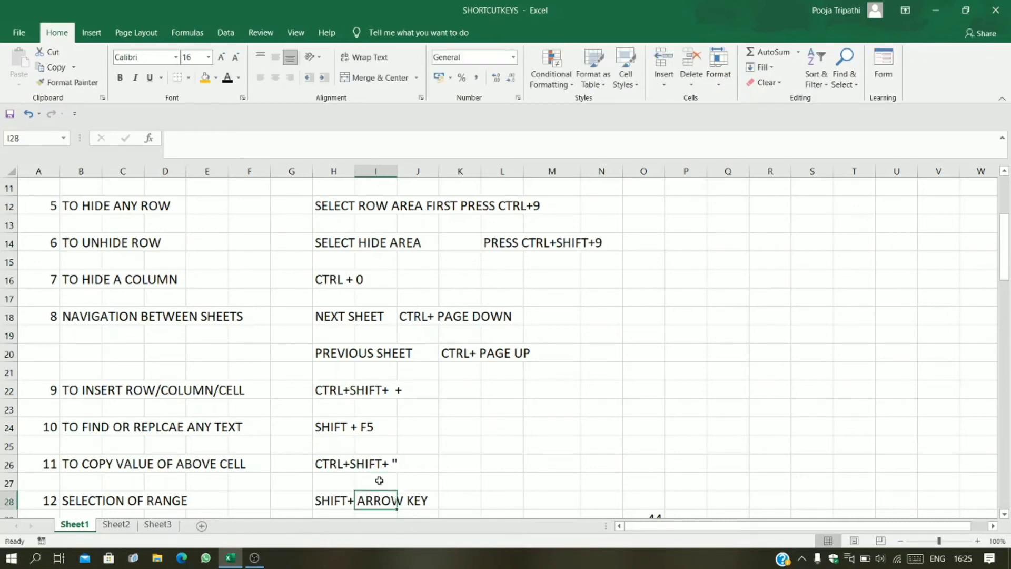
Step: Copy the value of H26 into H27 with the copy-from-above shortcut, and erase the copied text again
left_click(351, 483)
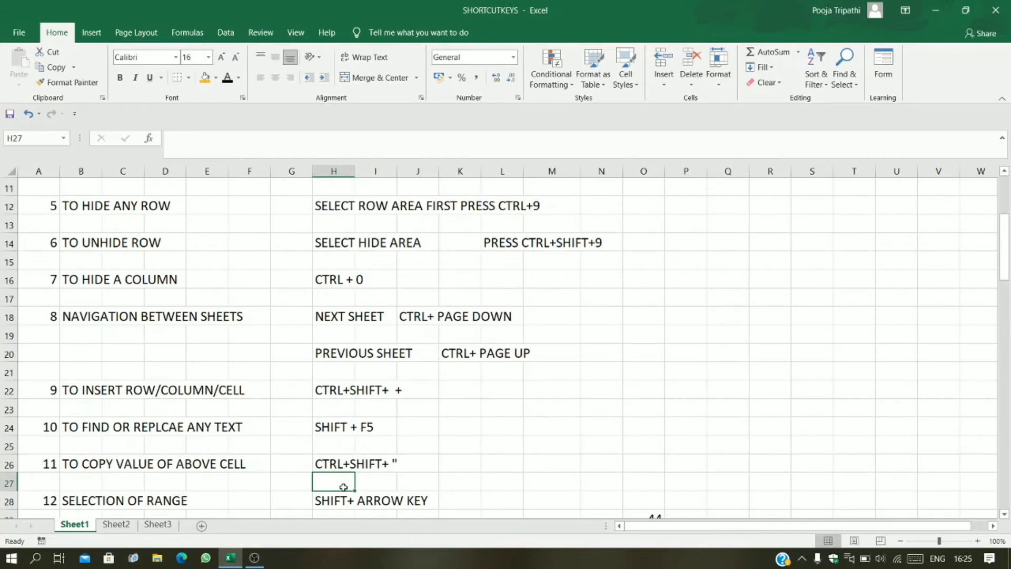
key("ctrl+shift+apostrophe")
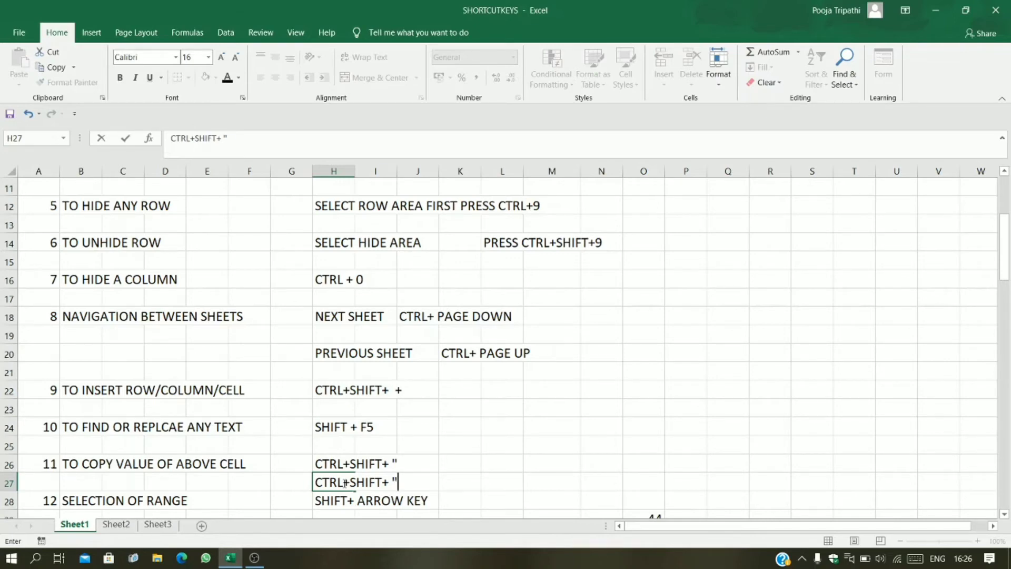
key("BackSpace")
key("BackSpace")
key("BackSpace")
key("BackSpace")
key("BackSpace")
key("BackSpace")
key("BackSpace")
key("BackSpace")
key("BackSpace")
key("BackSpace")
key("BackSpace")
key("BackSpace")
key("BackSpace")
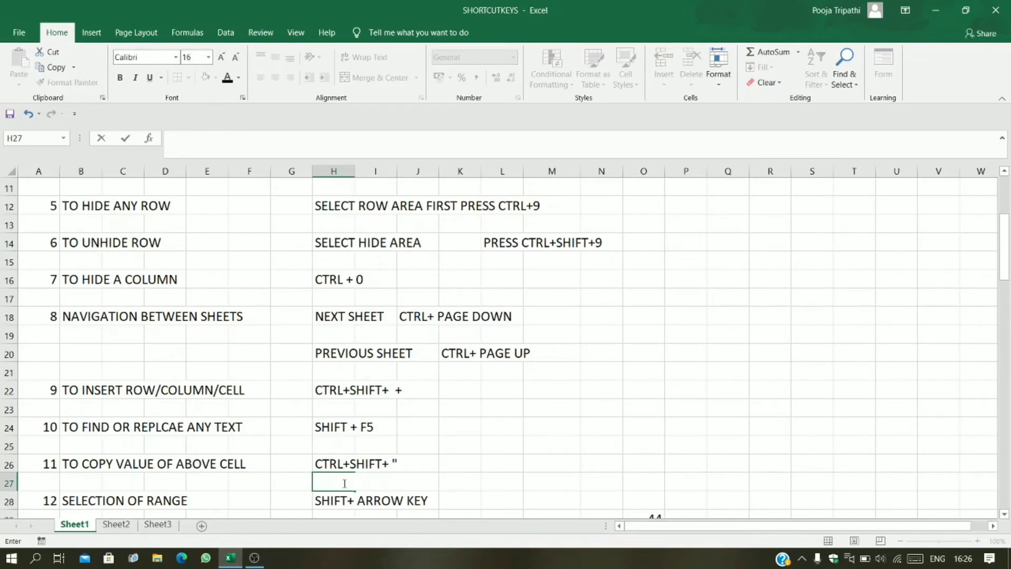
key("Return")
left_click(348, 480)
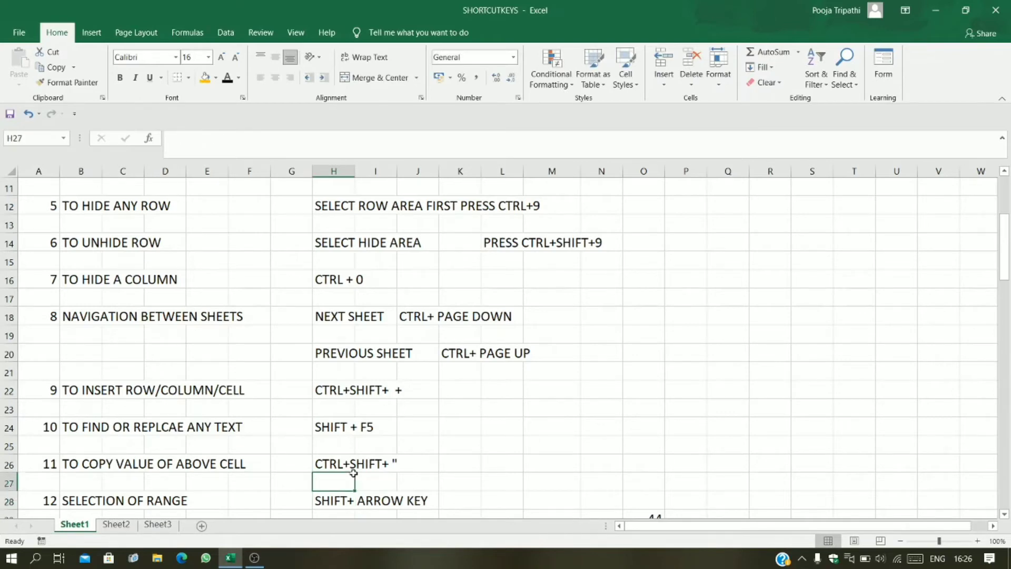
left_click(354, 457)
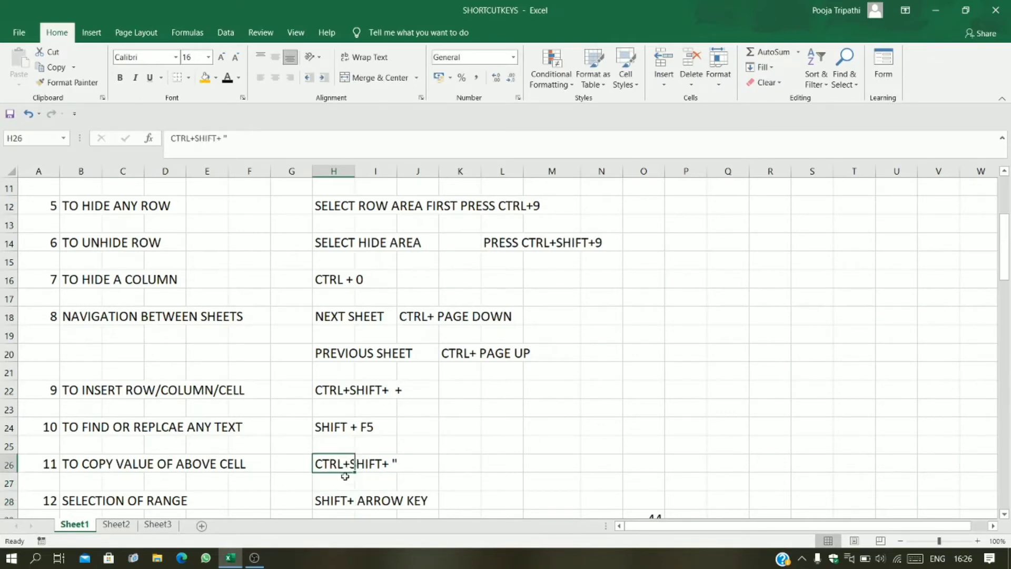
left_click(341, 478)
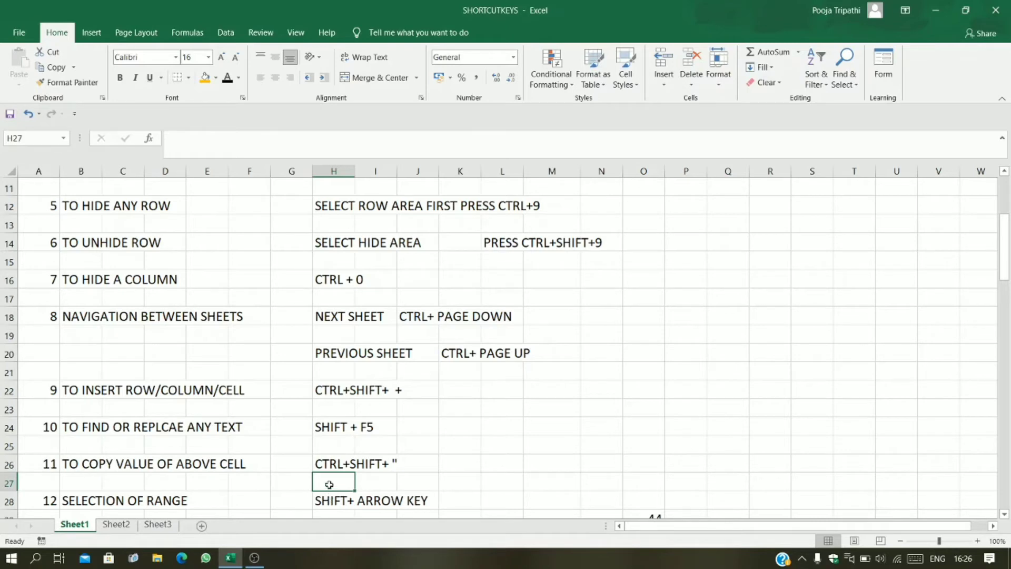
Step: Starting from G24, extend the selection cell by cell along row 24 to column N
left_click(170, 477)
scroll(170, 477, "down", 2)
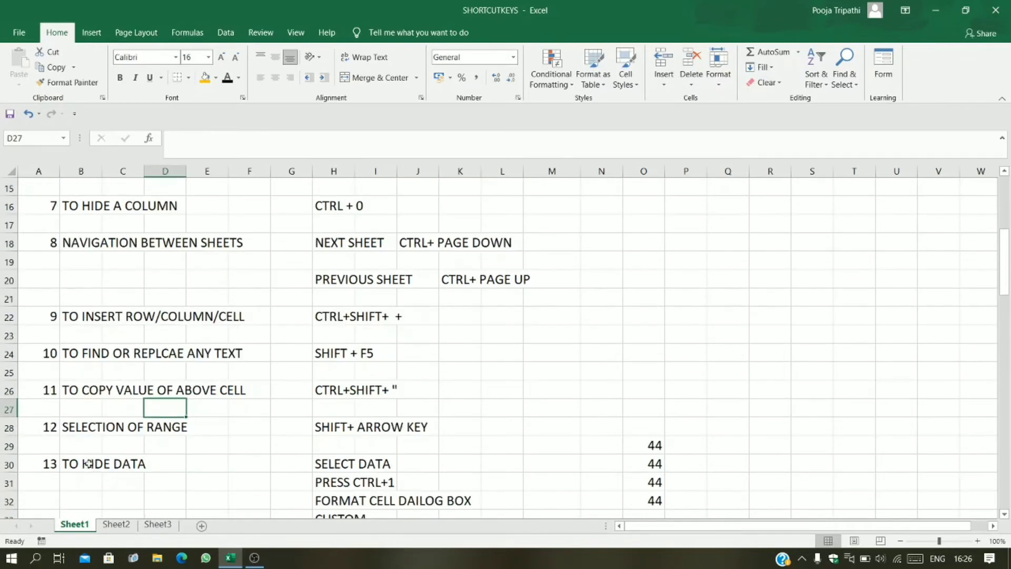
left_click(93, 427)
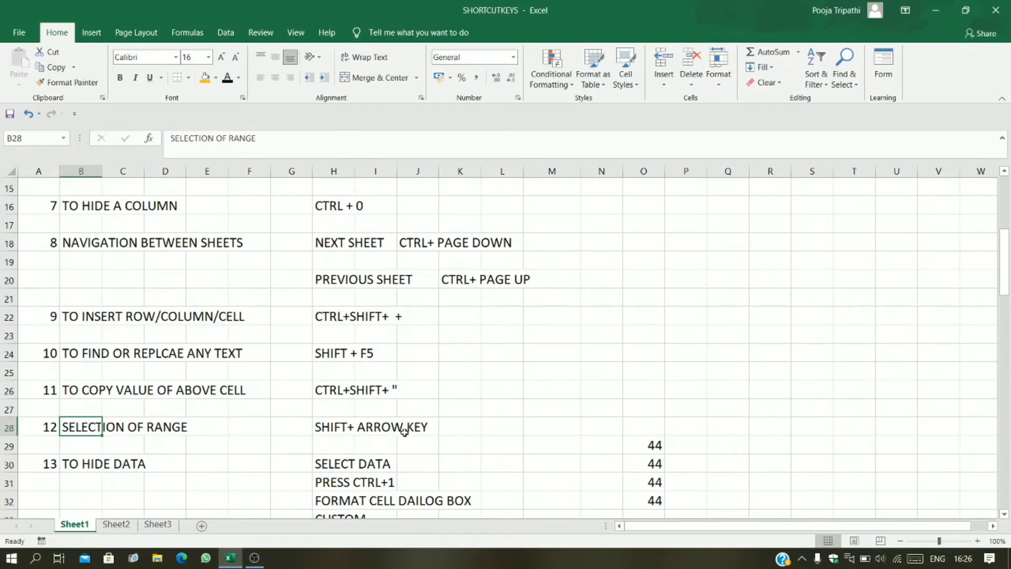
left_click(277, 356)
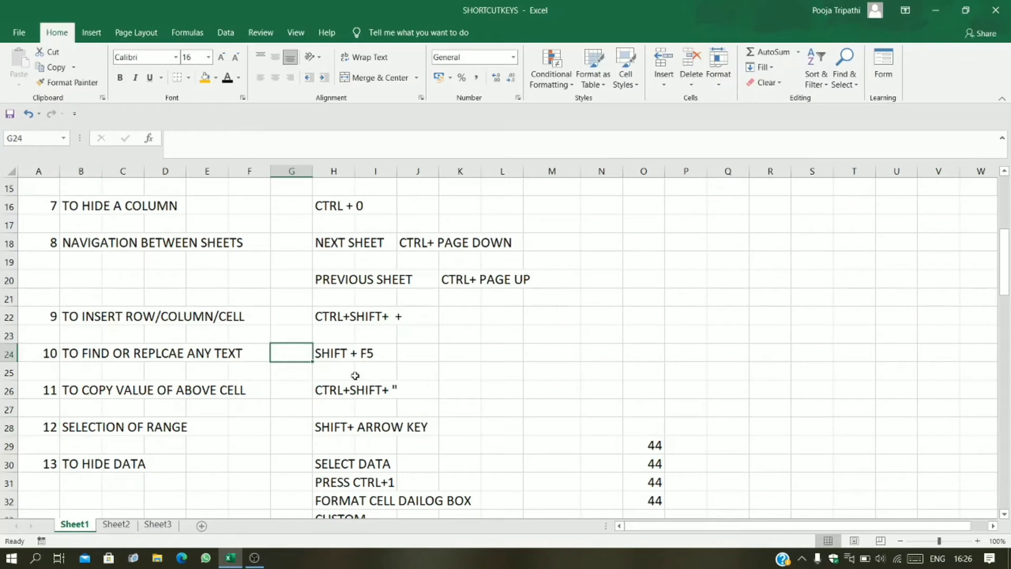
key("shift+Right")
key("shift+Right")
key("shift+Right")
key("shift+Right")
key("shift+Right")
key("shift+Right")
key("shift+Right")
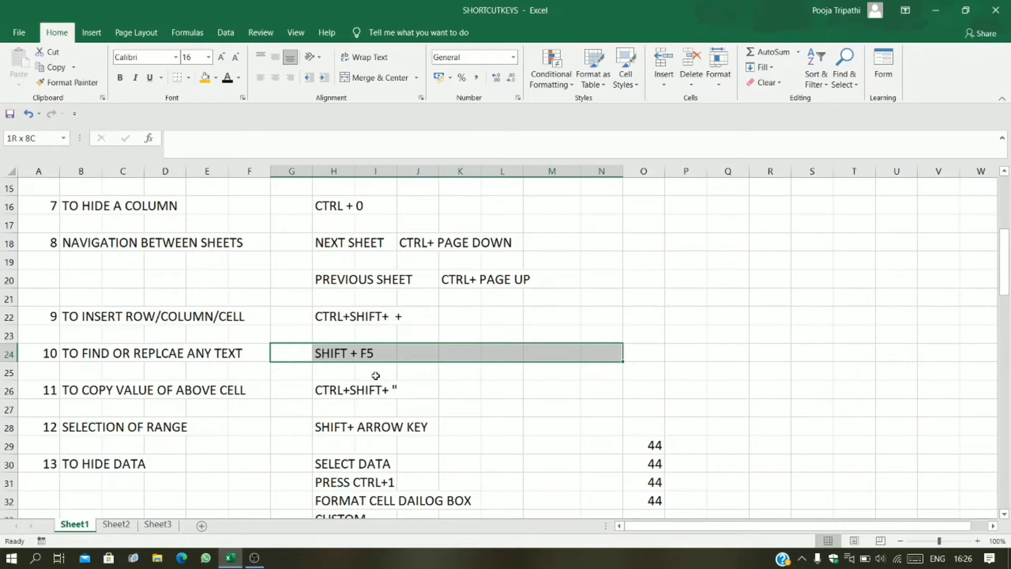
Step: Shrink the row 24 selection back to G24 and extend it the opposite way to column B
key("shift+Left")
key("shift+Left")
key("shift+Left")
key("shift+Left")
key("shift+Left")
key("shift+Left")
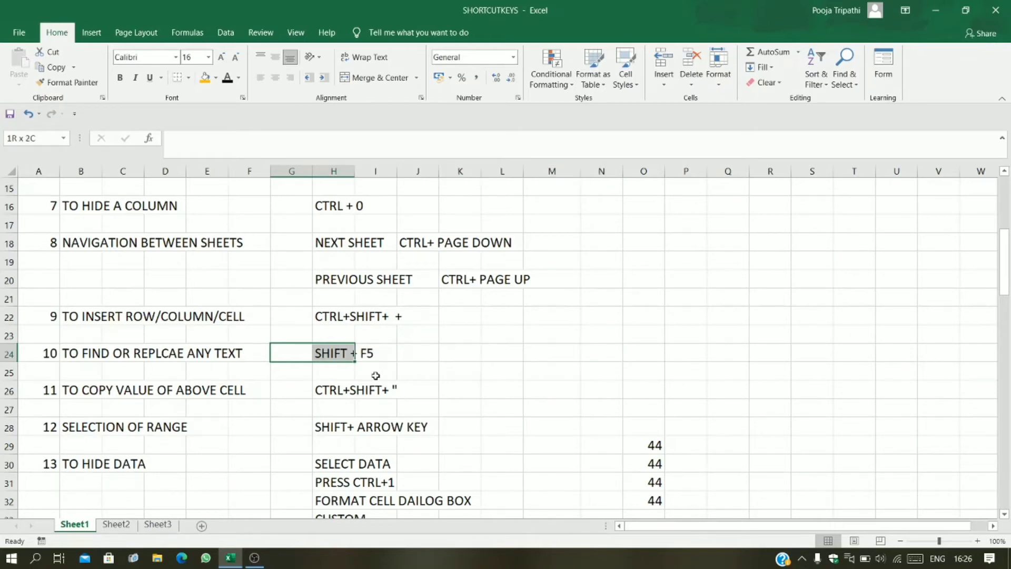
key("shift+Left")
key("shift+Left")
key("shift+Left")
key("shift+Left")
key("shift+Left")
key("shift+Left")
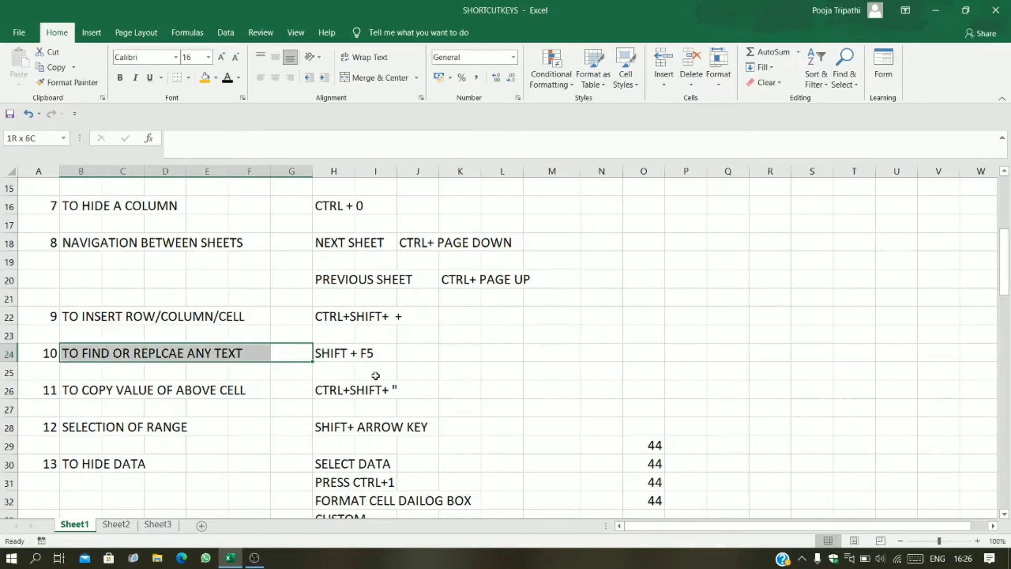
Step: Extend the B24:G24 selection downward row by row to row 33
key("shift+Down")
key("shift+Down")
key("shift+Down")
key("shift+Down")
key("shift+Down")
key("shift+Down")
key("shift+Down")
key("shift+Down")
key("shift+Down")
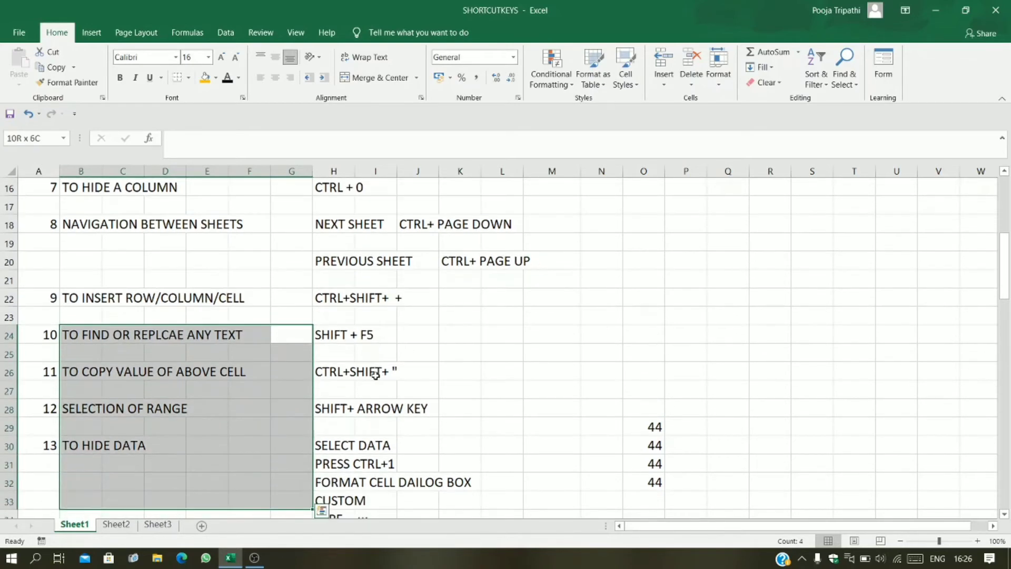
Step: Reduce the selection back to row 24 and extend it upward to row 16, covering B16:G24
key("shift+Up")
key("shift+Up")
key("shift+Up")
key("shift+Up")
key("shift+Up")
key("shift+Up")
key("shift+Up")
key("shift+Up")
key("shift+Up")
key("shift+Up")
key("shift+Up")
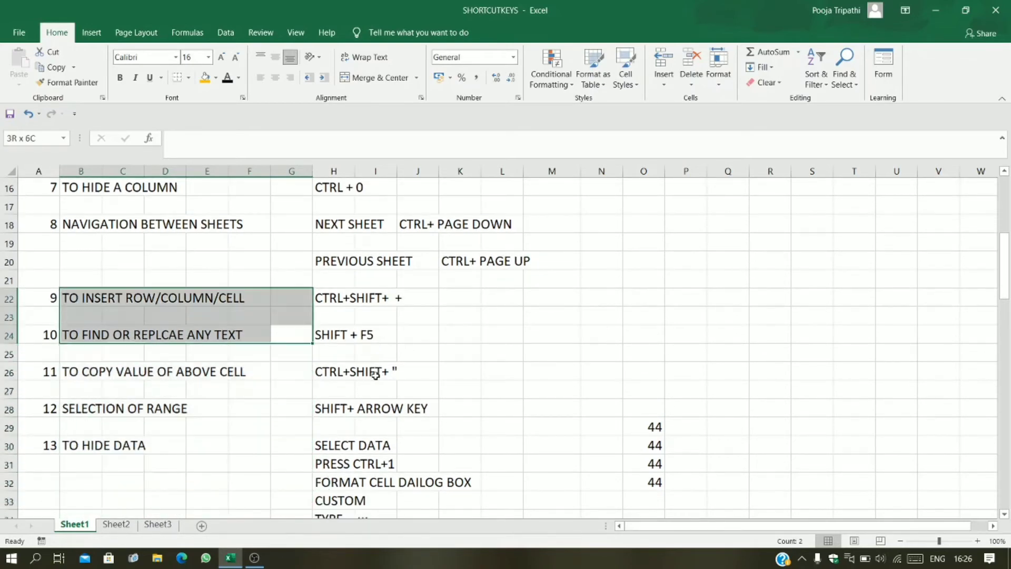
key("shift+Up")
key("shift+Up")
key("shift+Up")
key("shift+Up")
key("shift+Up")
key("shift+Up")
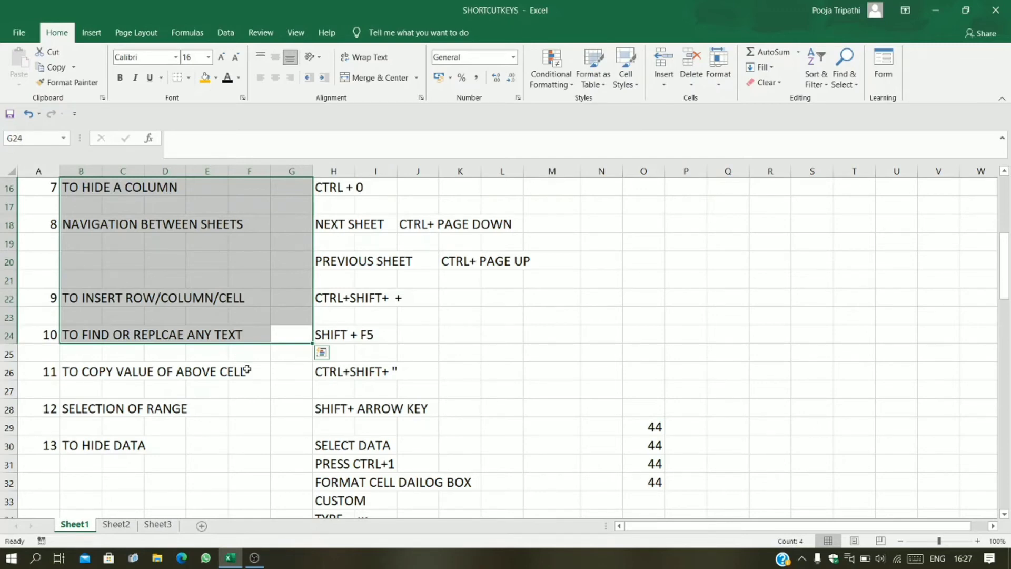
left_click(164, 482)
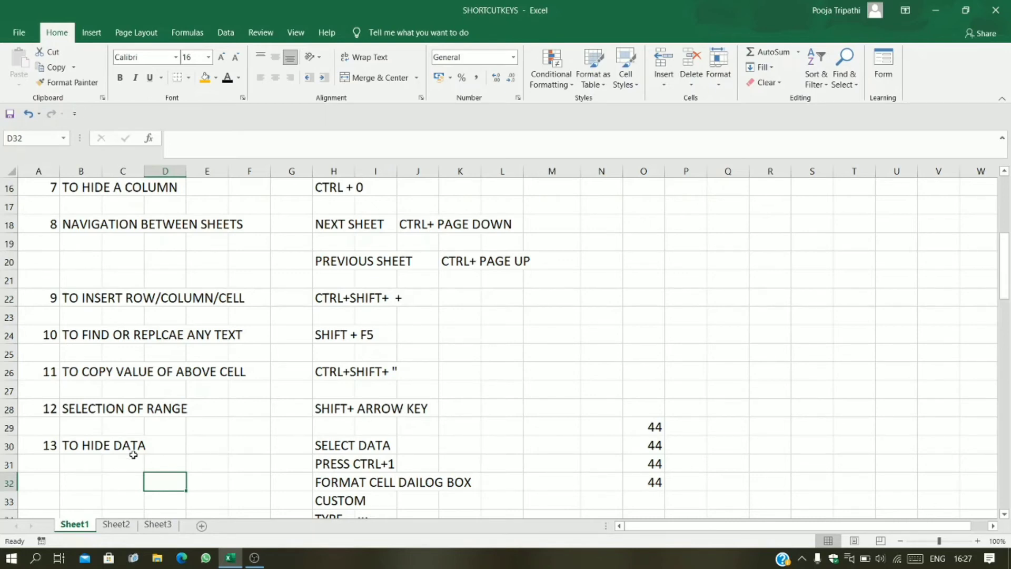
left_click(109, 461)
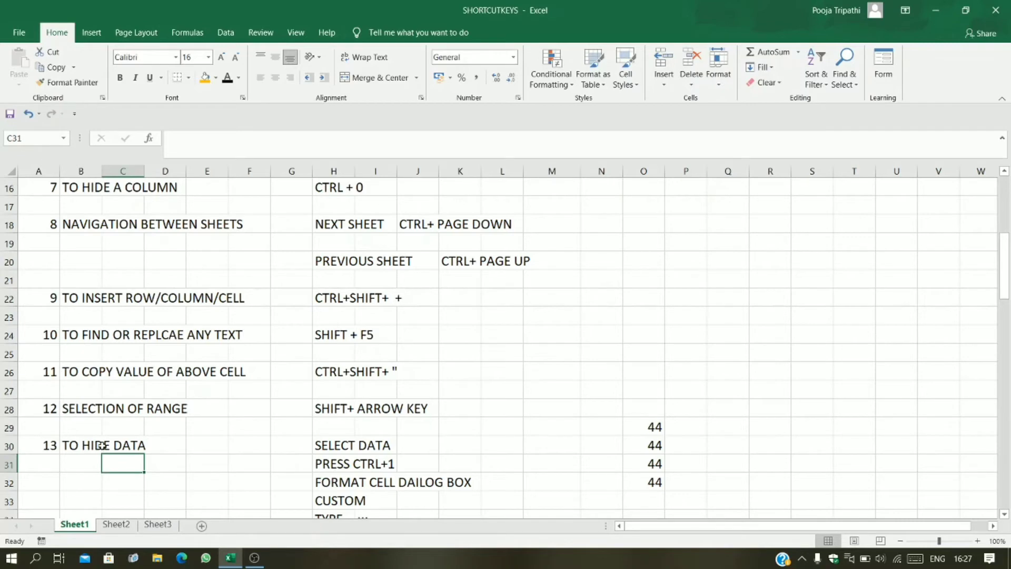
scroll(256, 452, "down", 1)
left_click(232, 386)
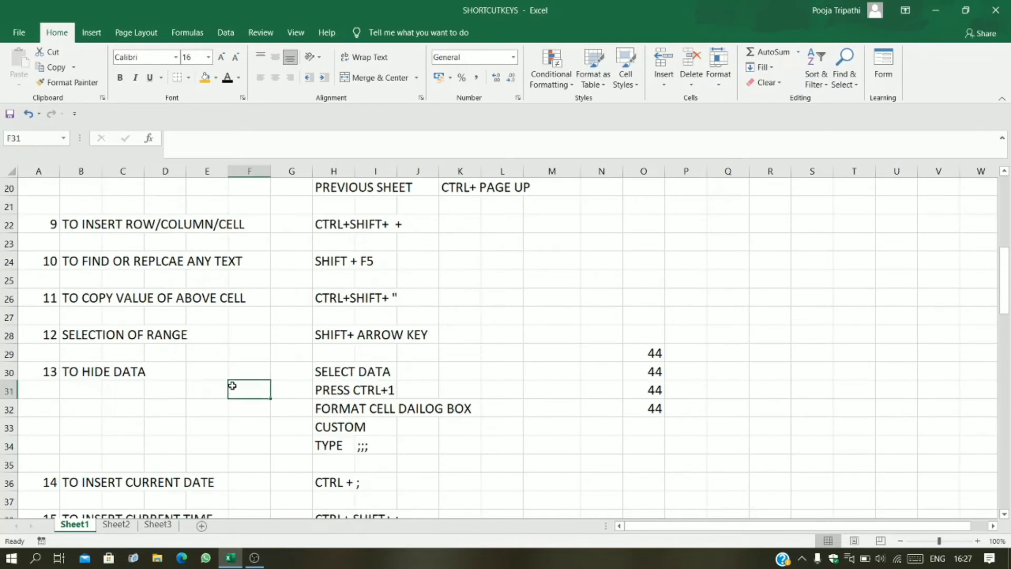
Step: Give the hide-data instructions starting at H30 a white cell fill and a white font colour
left_click_drag(319, 368, 475, 456)
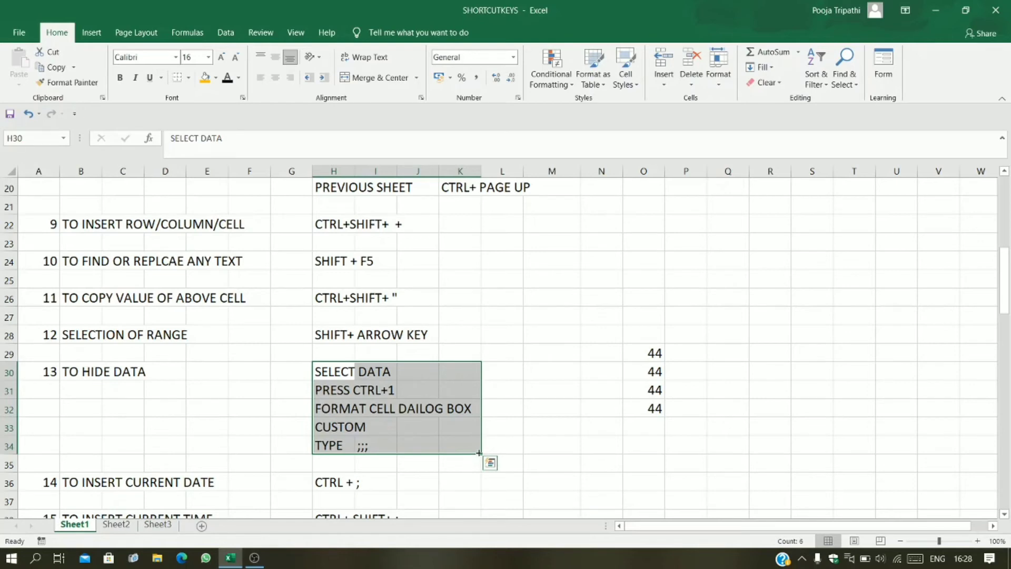
left_click(375, 390)
left_click_drag(334, 369, 435, 445)
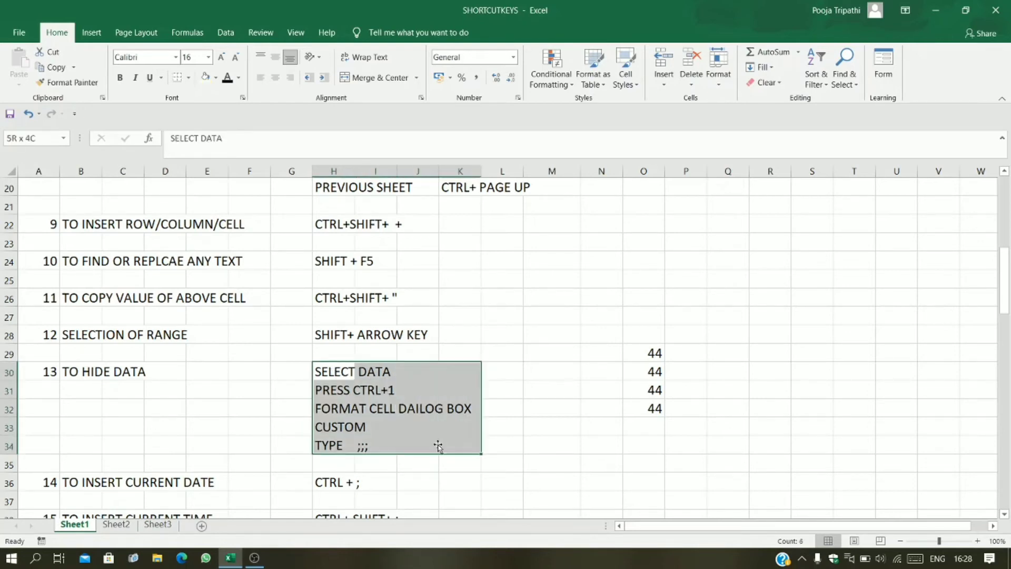
left_click(240, 78)
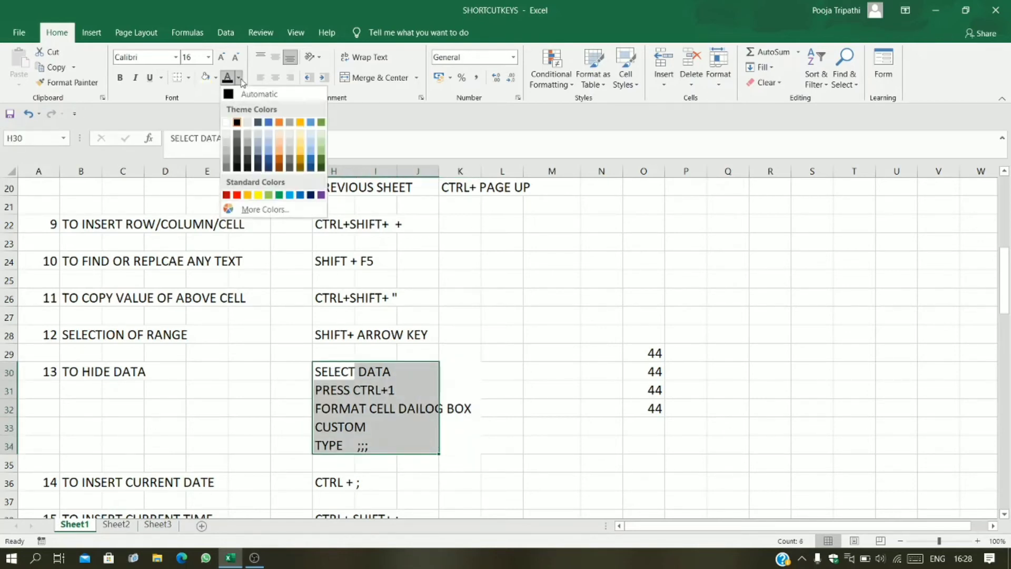
left_click(226, 123)
Step: Check the whitened cells in H31:J33 and undo the white fill and font colour on H30:K34
left_click(348, 409)
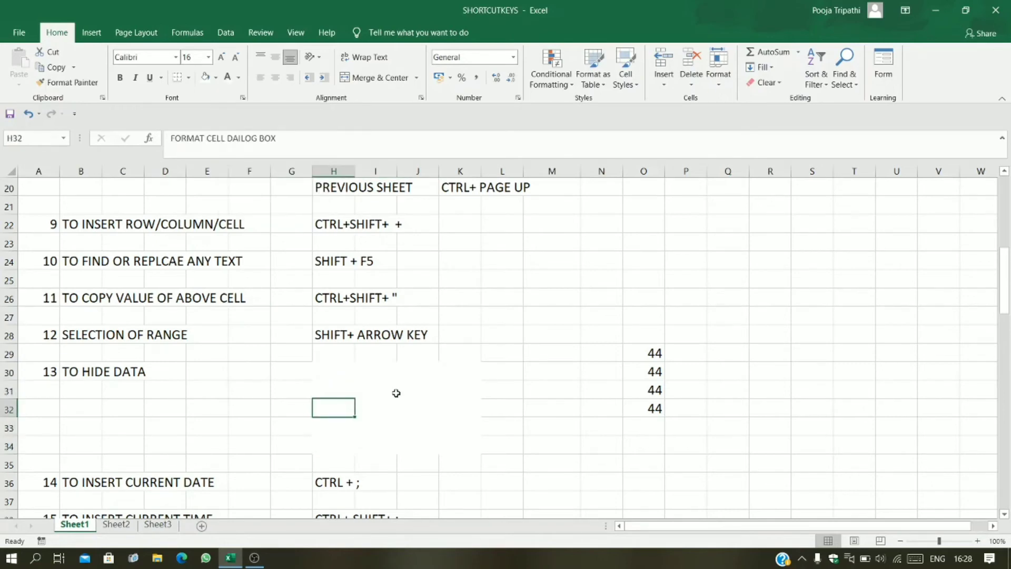
left_click(361, 393)
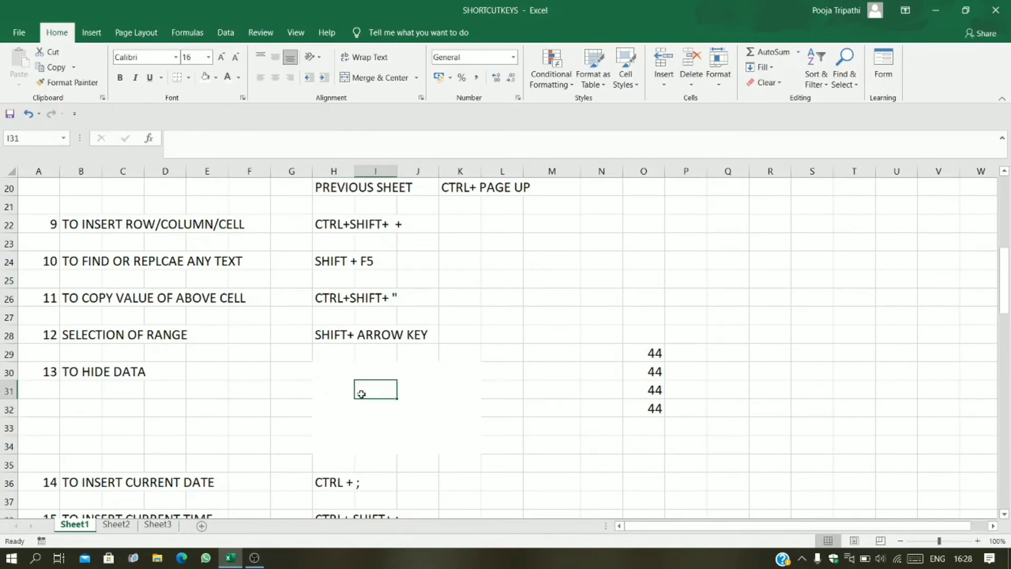
left_click(408, 405)
left_click(379, 422)
left_click(419, 392)
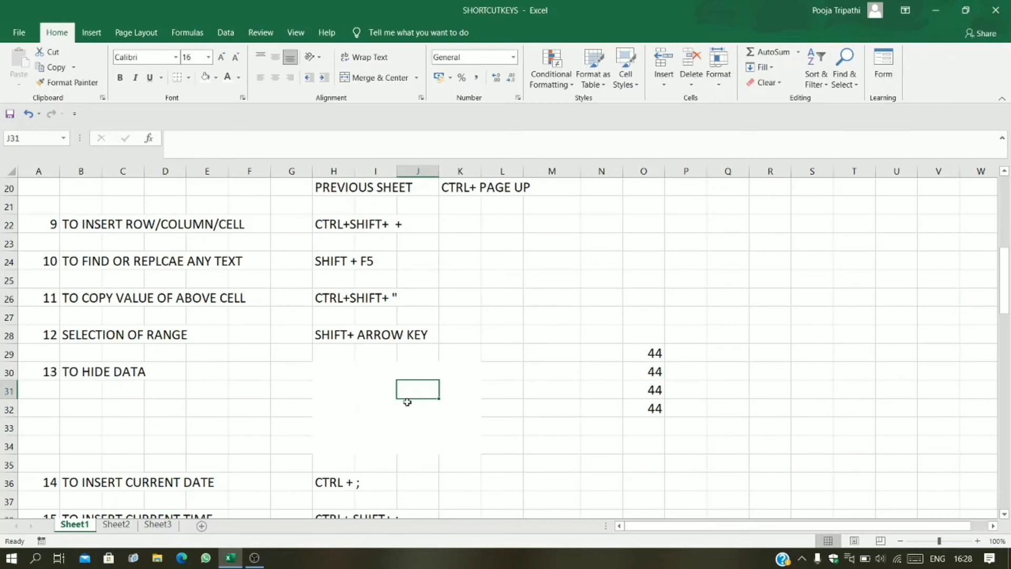
key("ctrl+a")
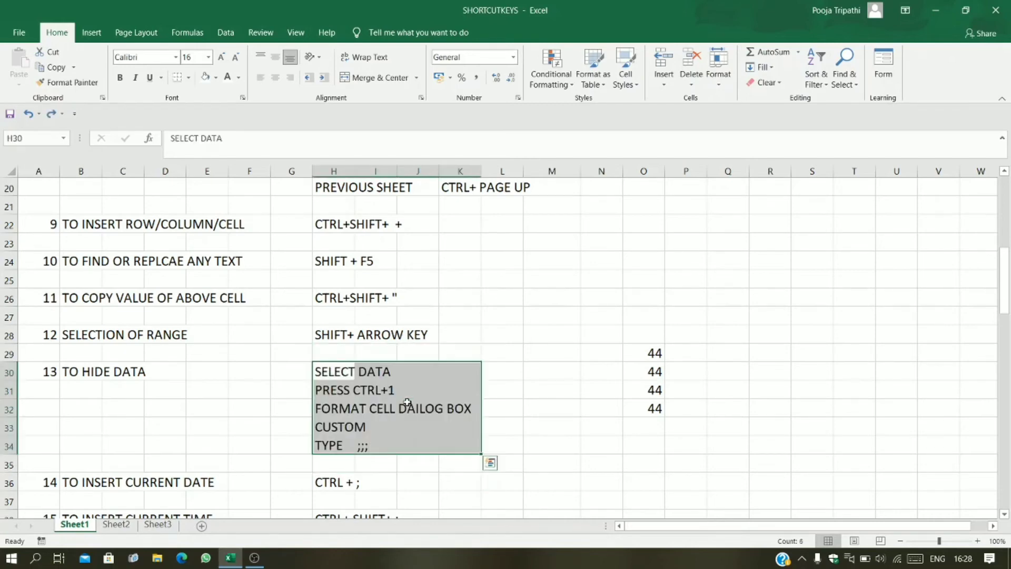
Step: Select G30:K34, open its cell format settings and choose the Custom number category
left_click(307, 404)
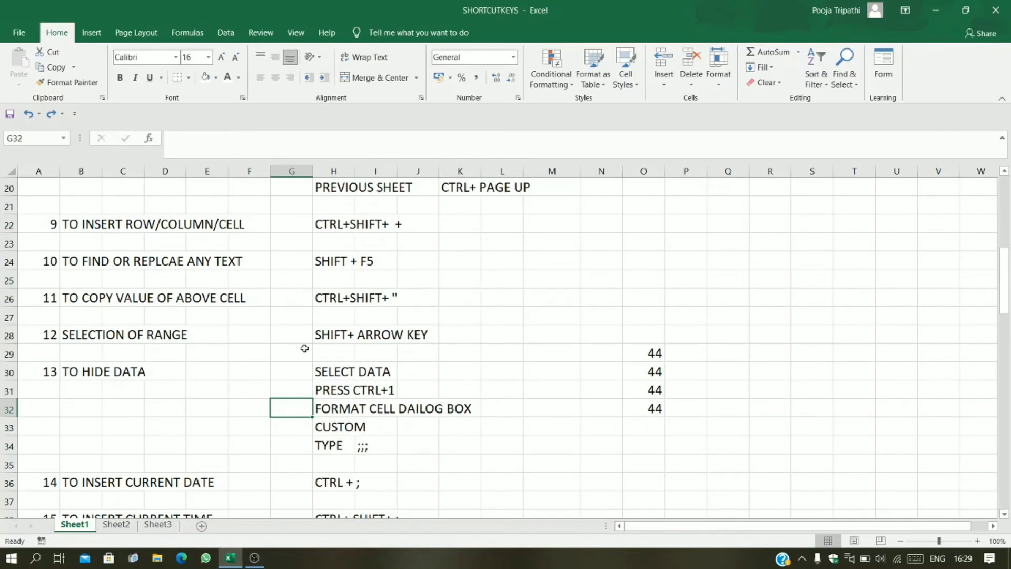
left_click(297, 369)
left_click_drag(298, 369, 479, 445)
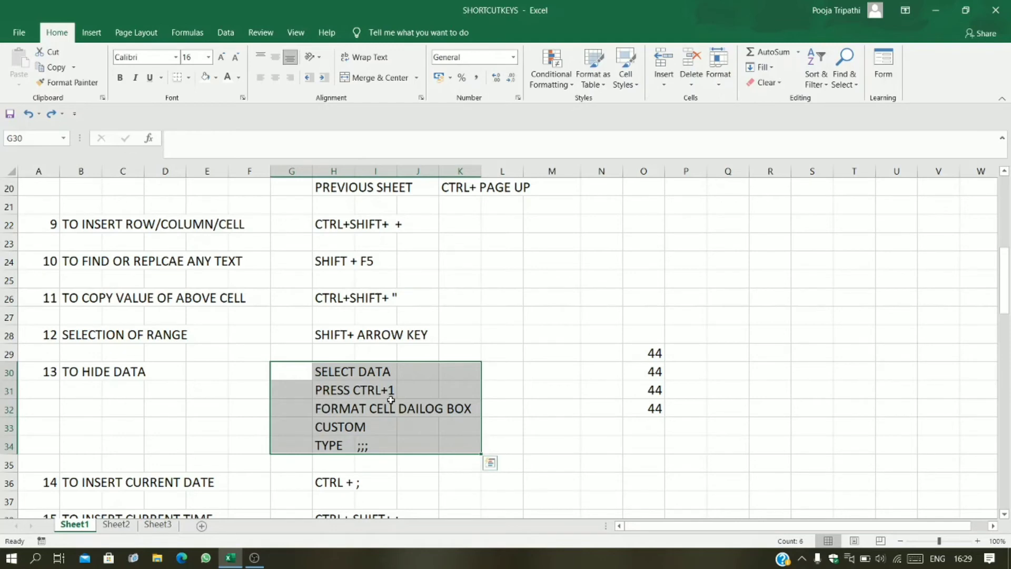
key("ctrl+1")
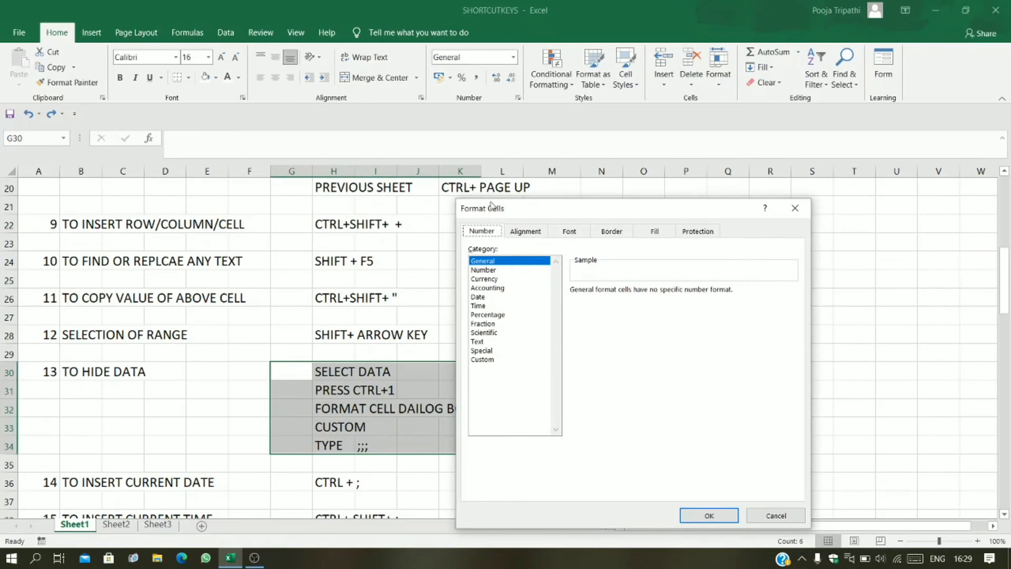
left_click_drag(492, 207, 529, 165)
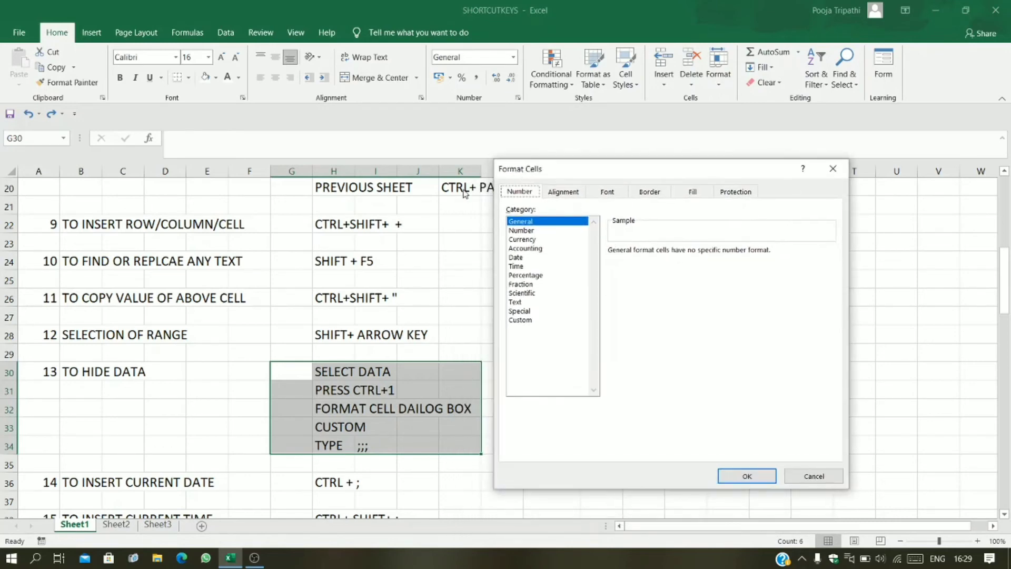
left_click(530, 322)
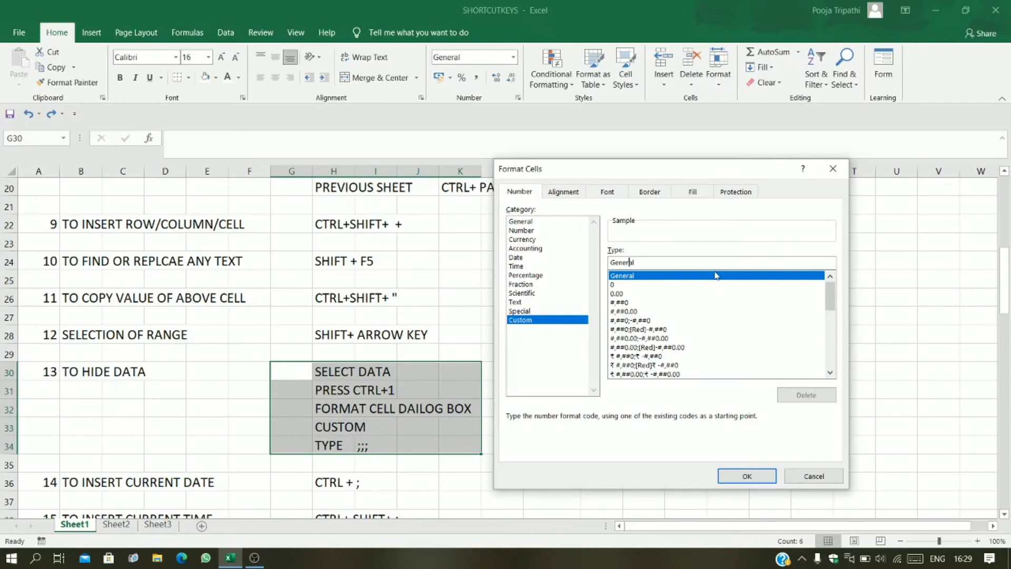
Step: Replace the custom number format code with ;;; and apply it to hide the contents of G30:K34
left_click(673, 260)
key("BackSpace")
key("BackSpace")
key("BackSpace")
key("BackSpace")
key("BackSpace")
key("BackSpace")
key("BackSpace")
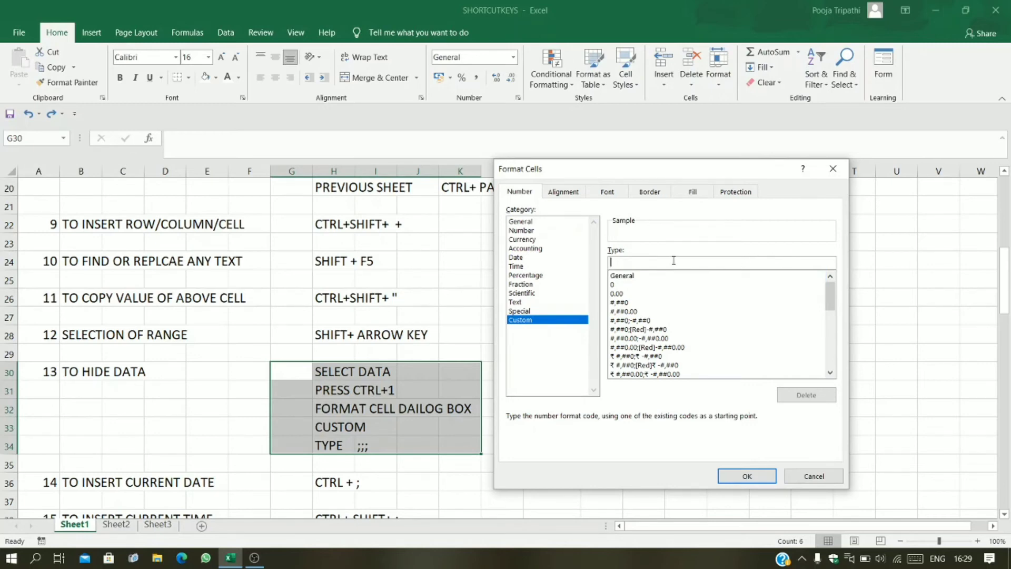
type(";;;")
left_click(766, 475)
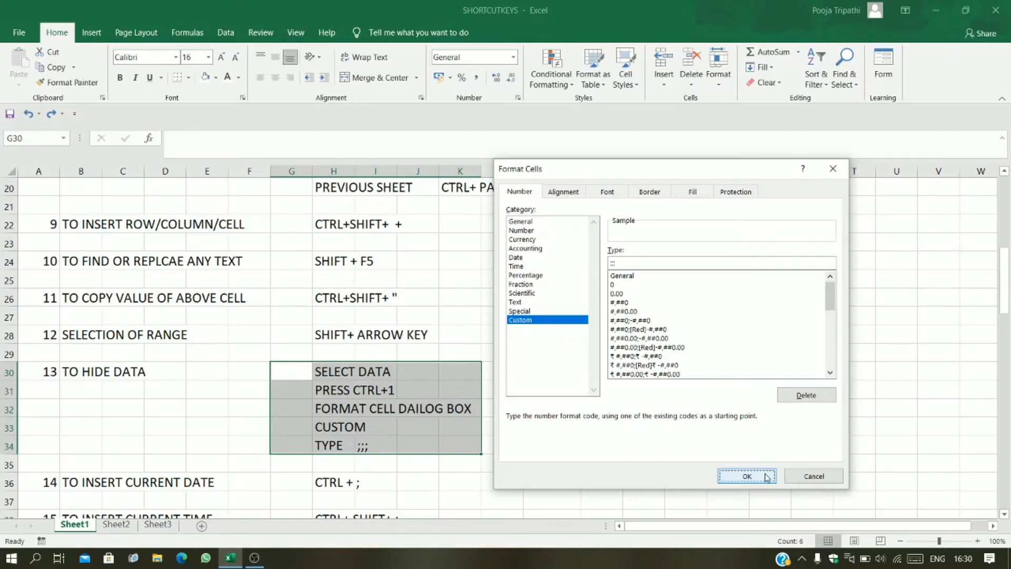
Step: Inspect individual cells between H31 and I34 to compare their displayed and stored contents
left_click(685, 451)
left_click(385, 407)
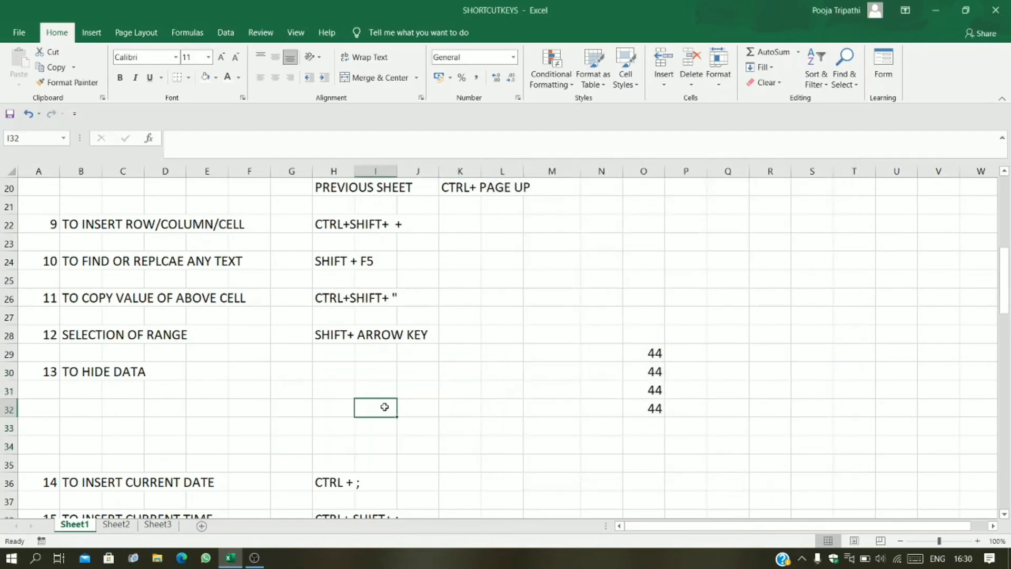
left_click_drag(334, 396, 333, 429)
left_click(370, 394)
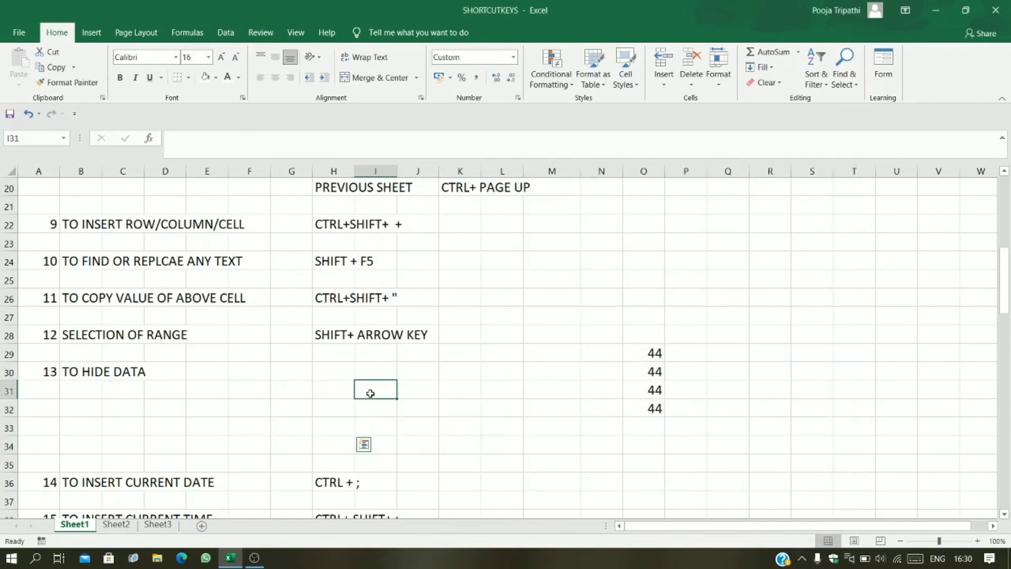
left_click(369, 410)
left_click(369, 443)
left_click(337, 433)
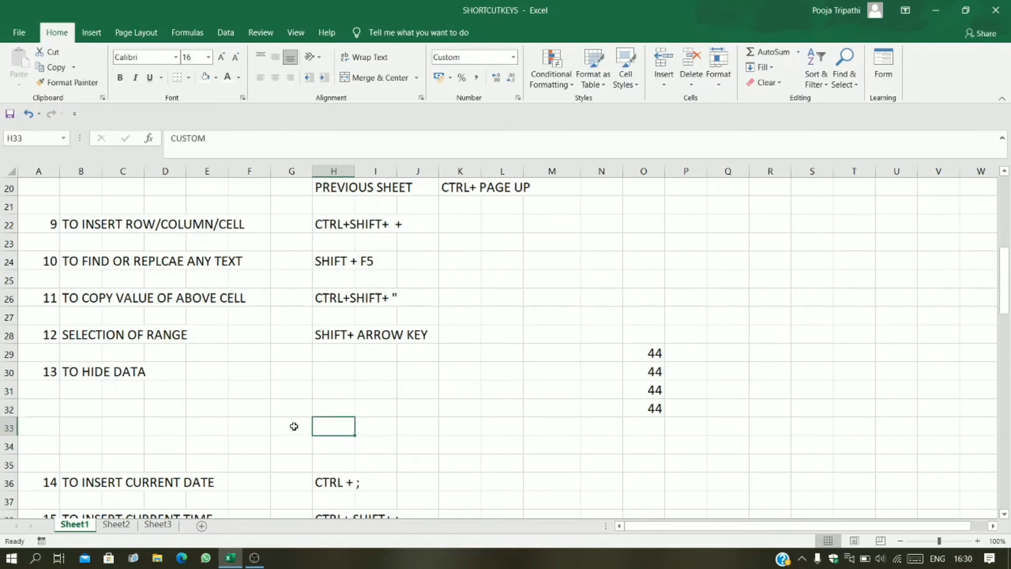
left_click(294, 426)
left_click_drag(251, 354, 461, 466)
left_click(530, 440)
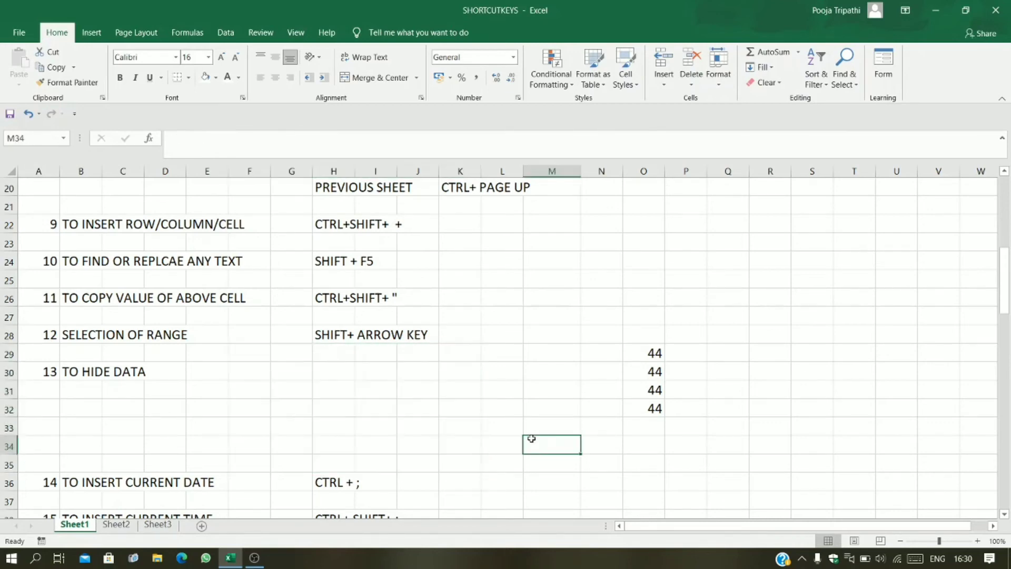
Step: Unhide the instructions in G29:L35 by clearing the range's custom number format code
left_click_drag(261, 356, 447, 464)
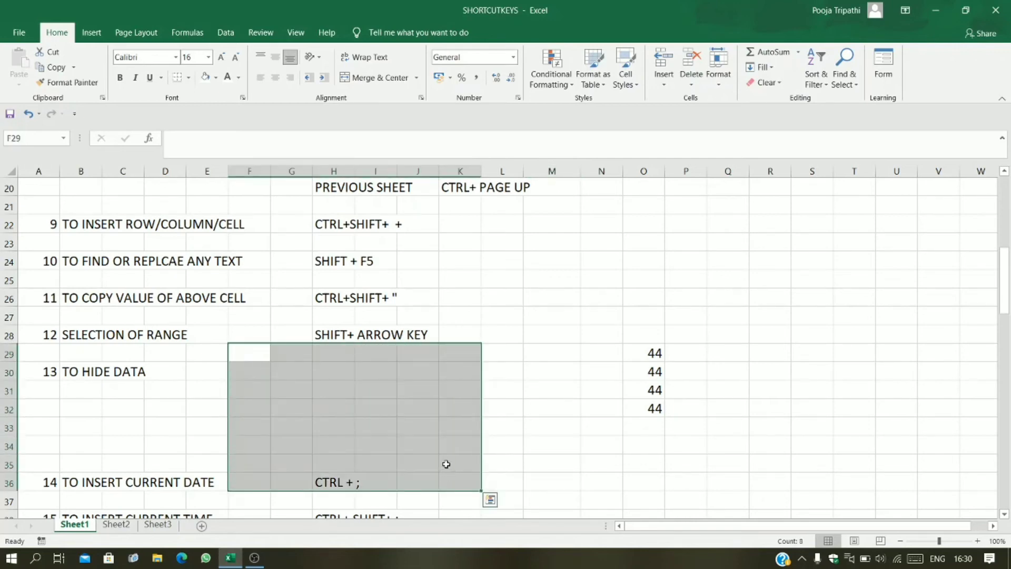
left_click(460, 429)
left_click(281, 359)
left_click_drag(281, 358, 492, 460)
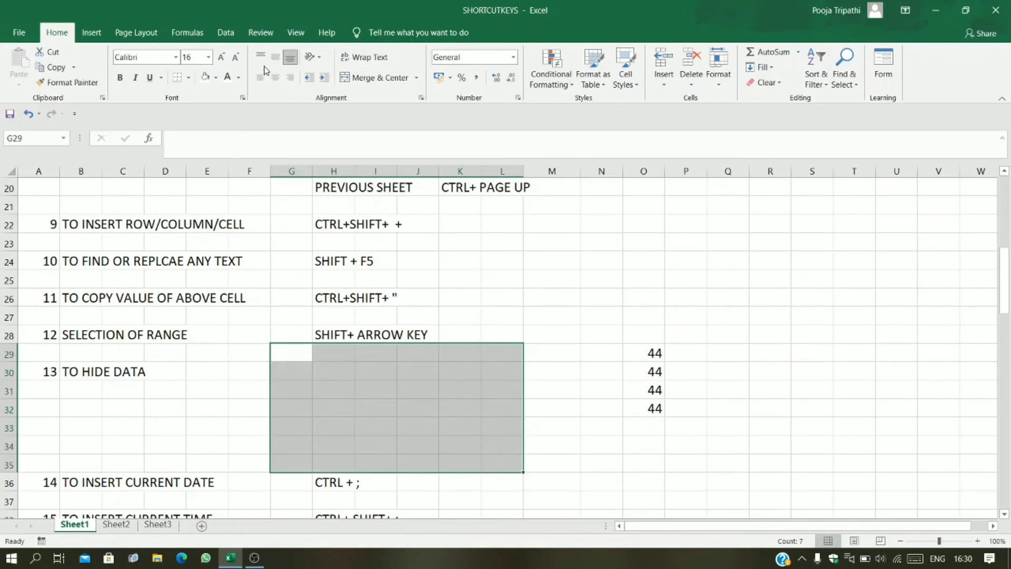
key("ctrl+1")
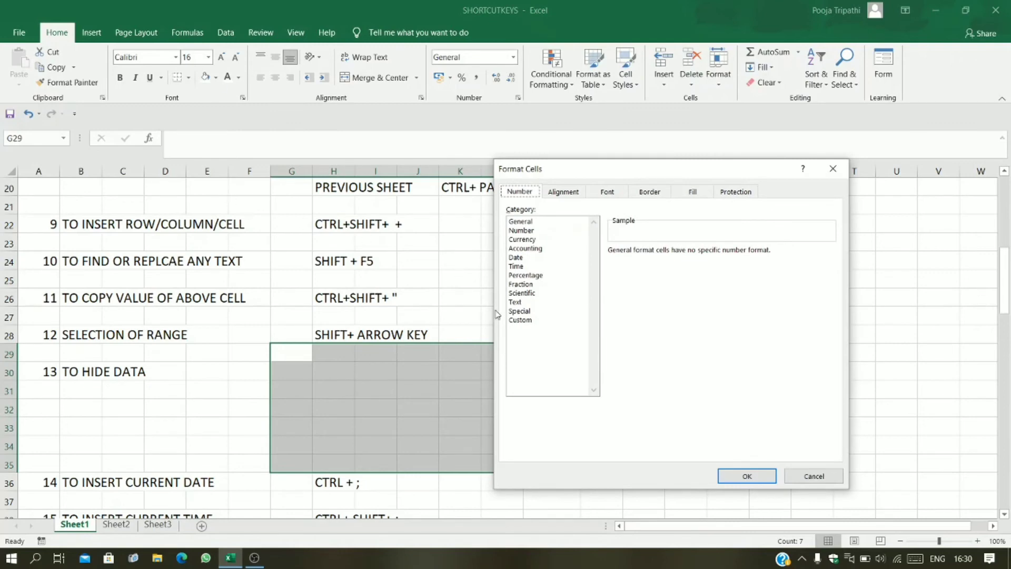
left_click(518, 322)
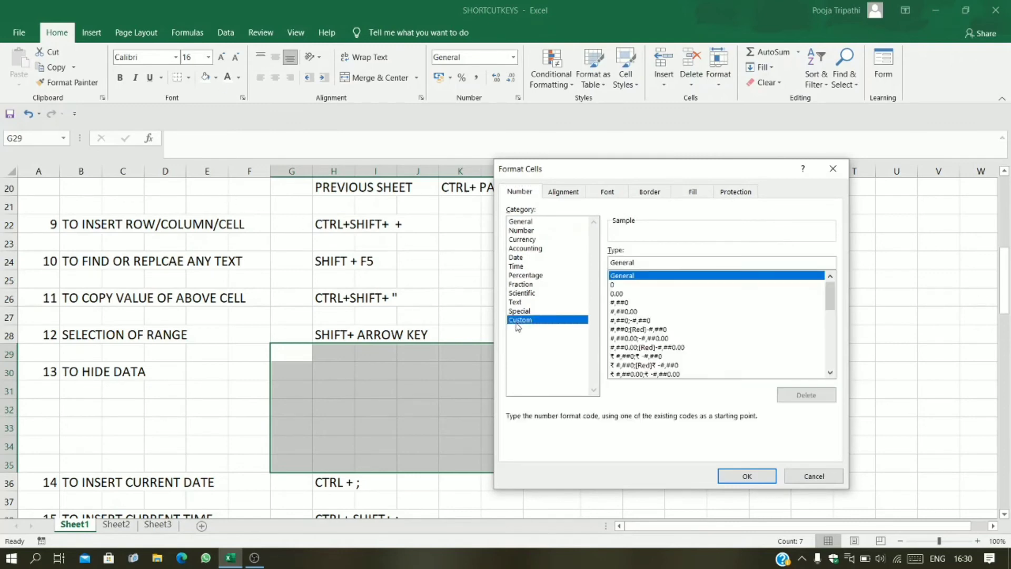
double_click(640, 263)
key("BackSpace")
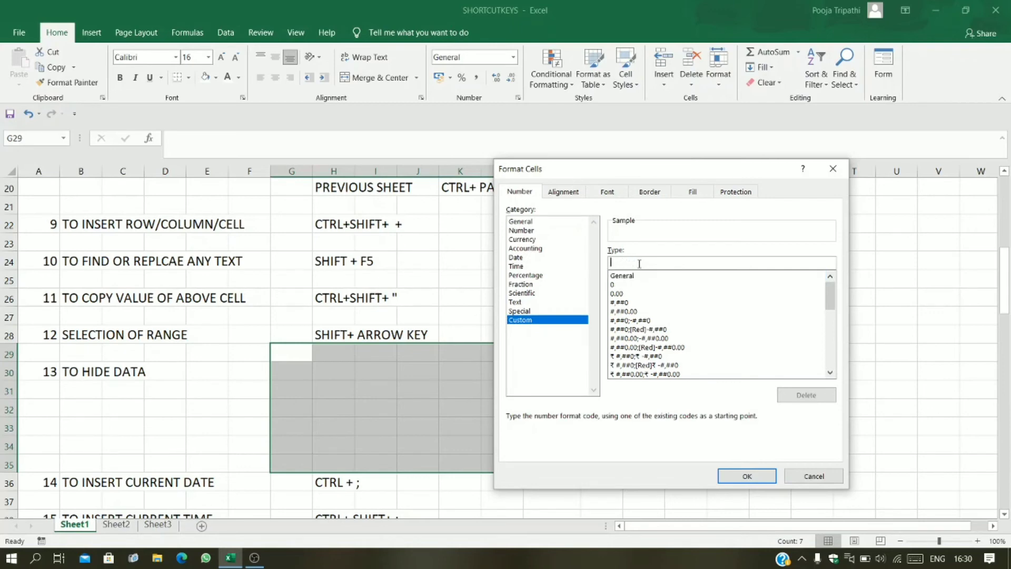
left_click(748, 476)
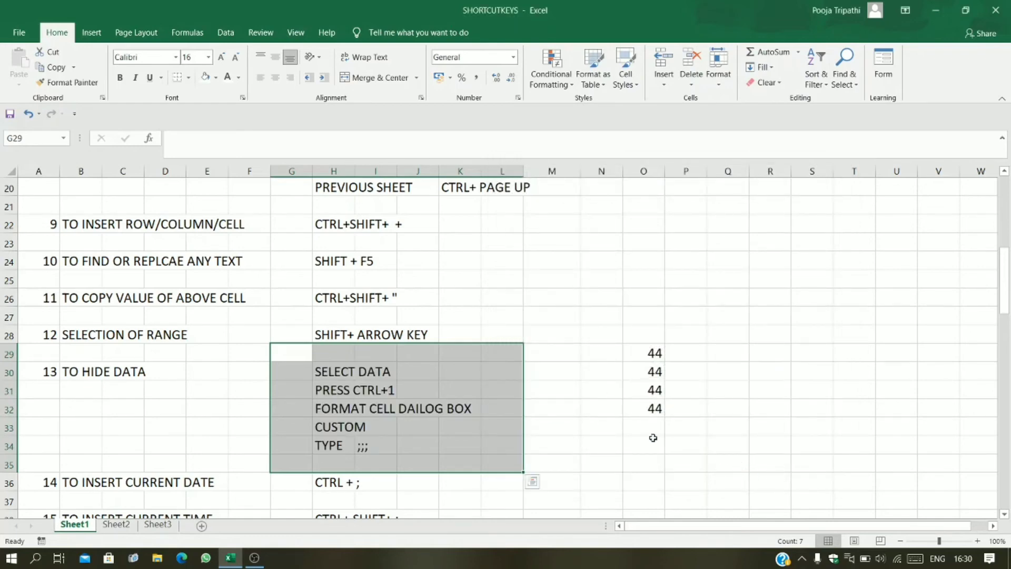
left_click(603, 440)
left_click(326, 370)
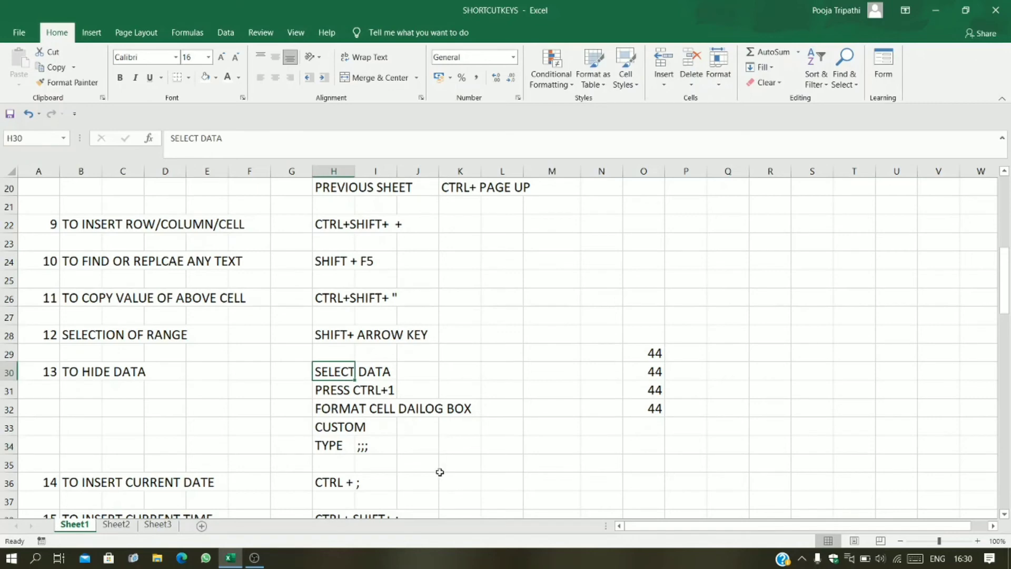
Step: Insert the current date into cell N38 with the date shortcut
scroll(440, 465, "down", 3)
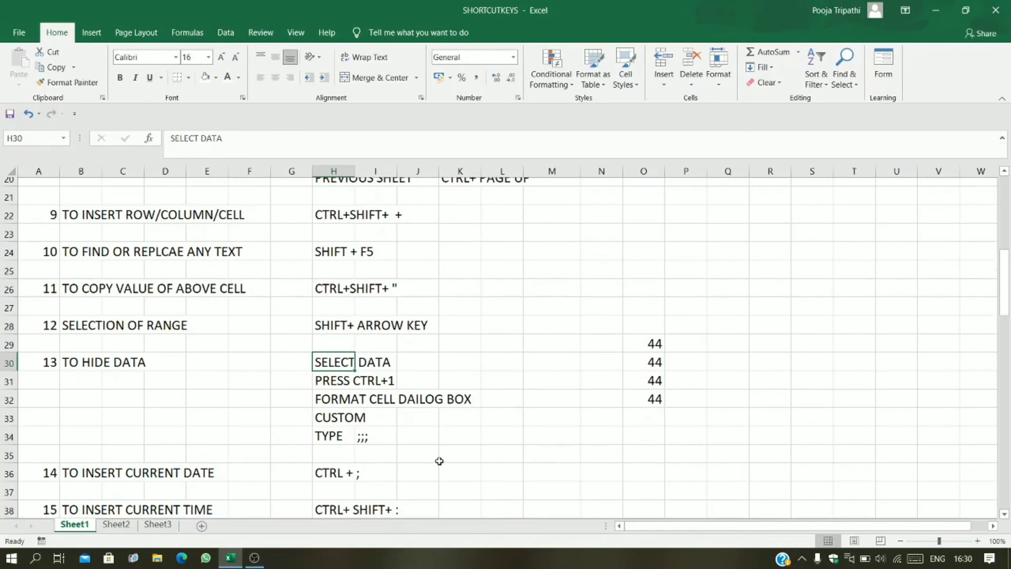
left_click(452, 349)
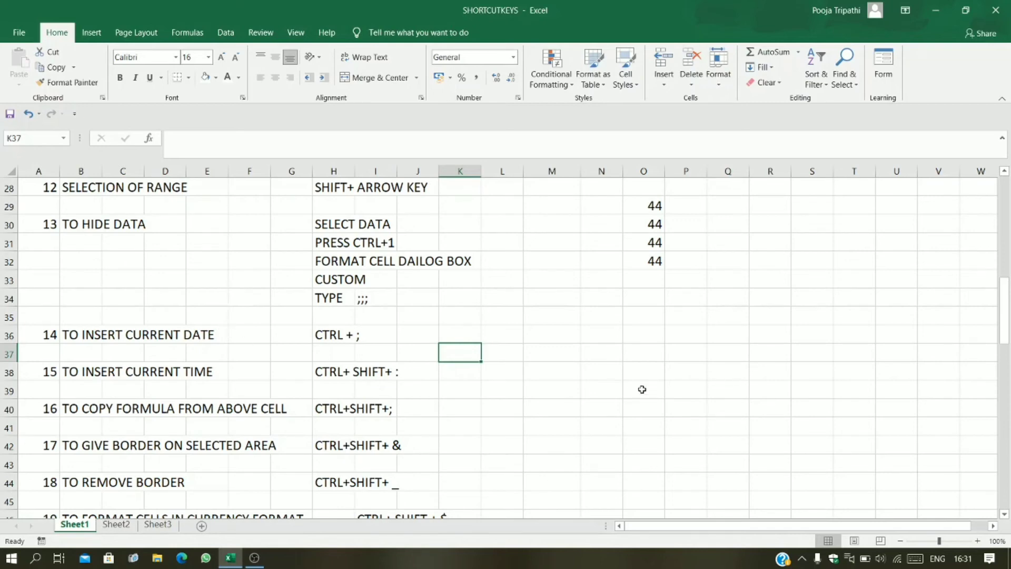
left_click_drag(608, 390, 607, 380)
left_click(605, 371)
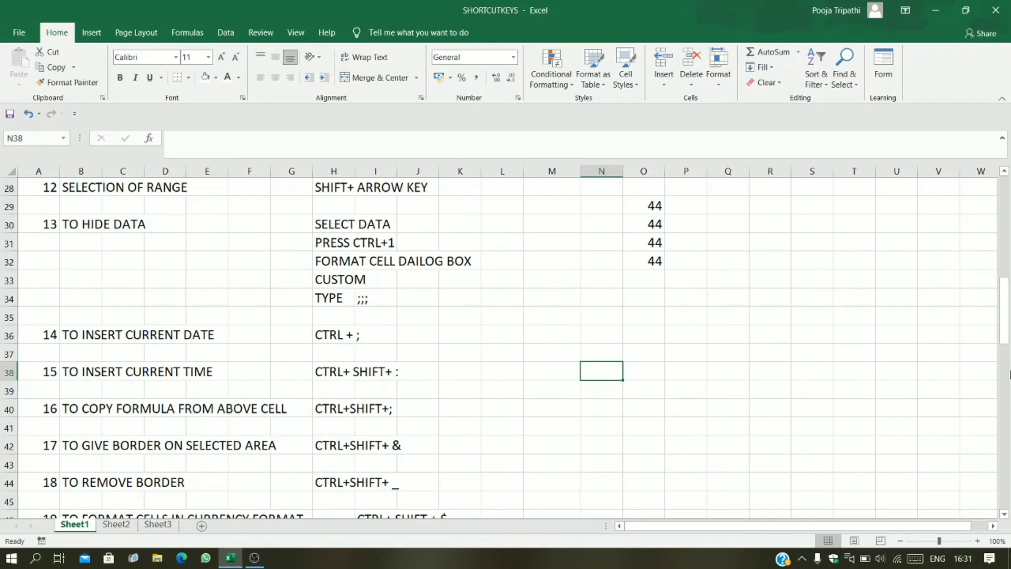
key("ctrl+semicolon")
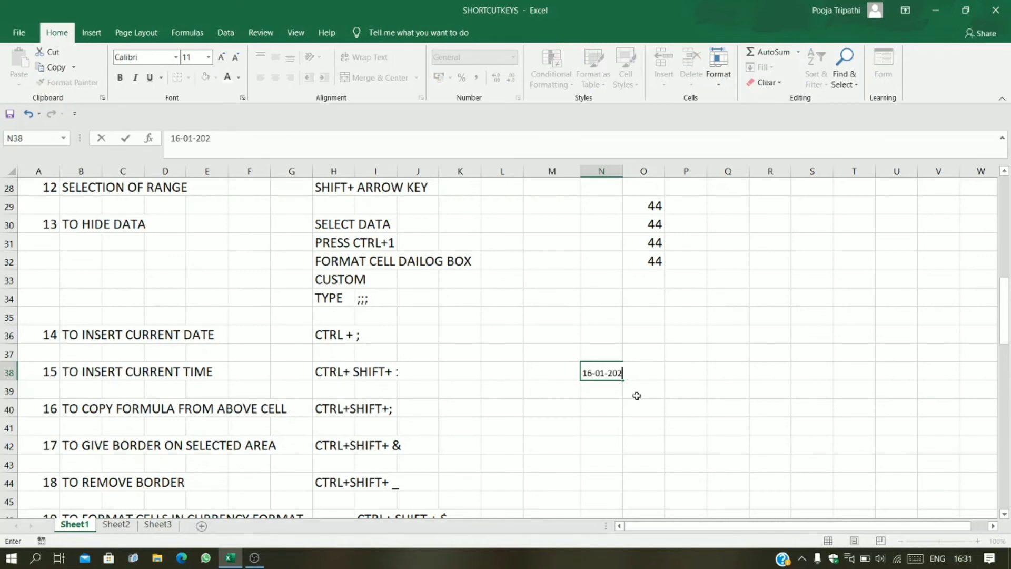
Step: Erase the date from cell N38 and leave the cell empty
key("BackSpace")
key("BackSpace")
key("BackSpace")
key("BackSpace")
key("BackSpace")
key("BackSpace")
key("BackSpace")
key("BackSpace")
key("BackSpace")
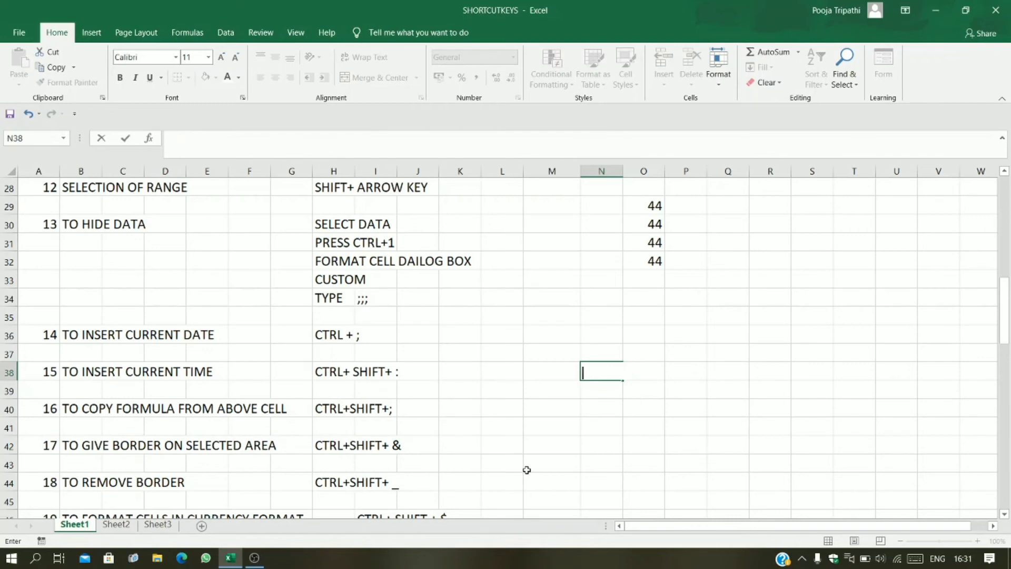
left_click(458, 423)
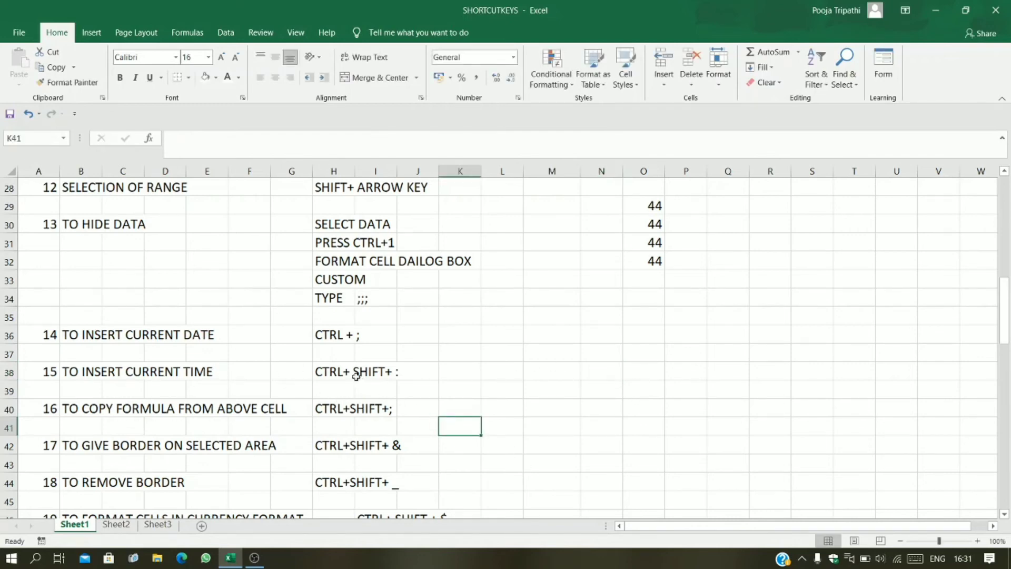
Step: Insert the current time into cell M38 and erase it again
left_click(547, 369)
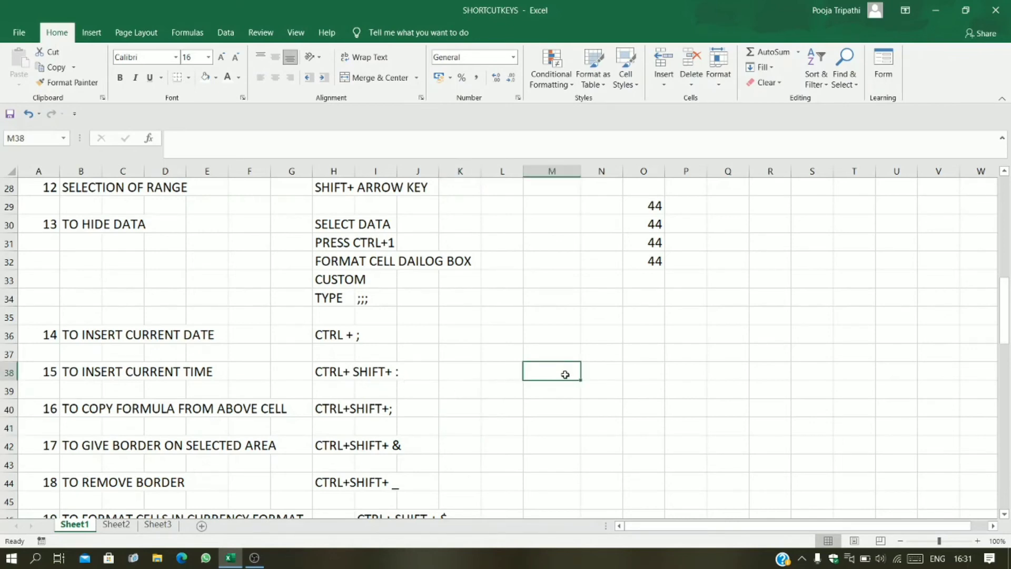
key("ctrl+shift+semicolon")
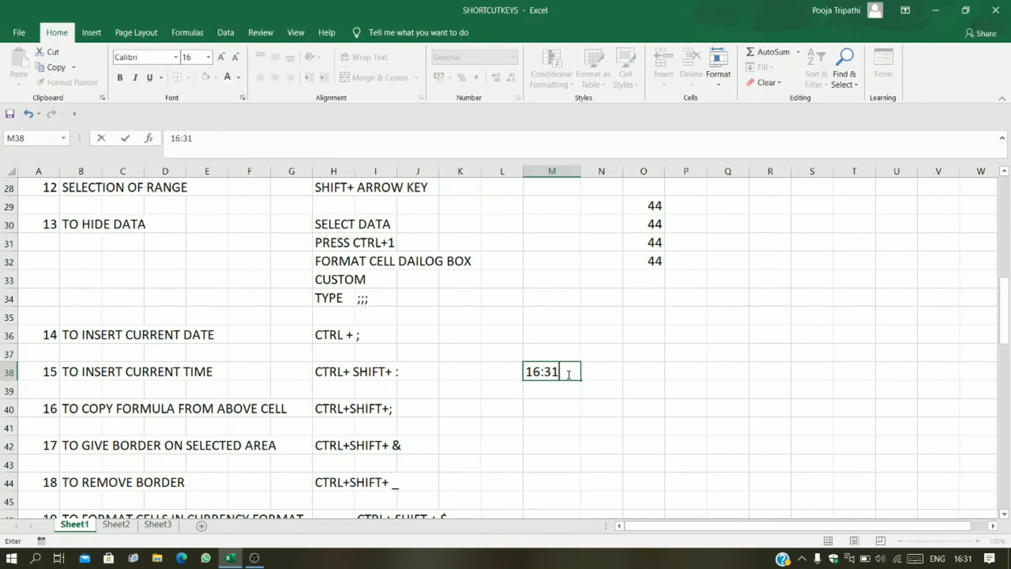
key("BackSpace")
key("BackSpace")
key("BackSpace")
key("BackSpace")
key("BackSpace")
left_click(507, 403)
Step: Review the listed entries for inserting the current date and time, copying a formula and giving a border
left_click(423, 374)
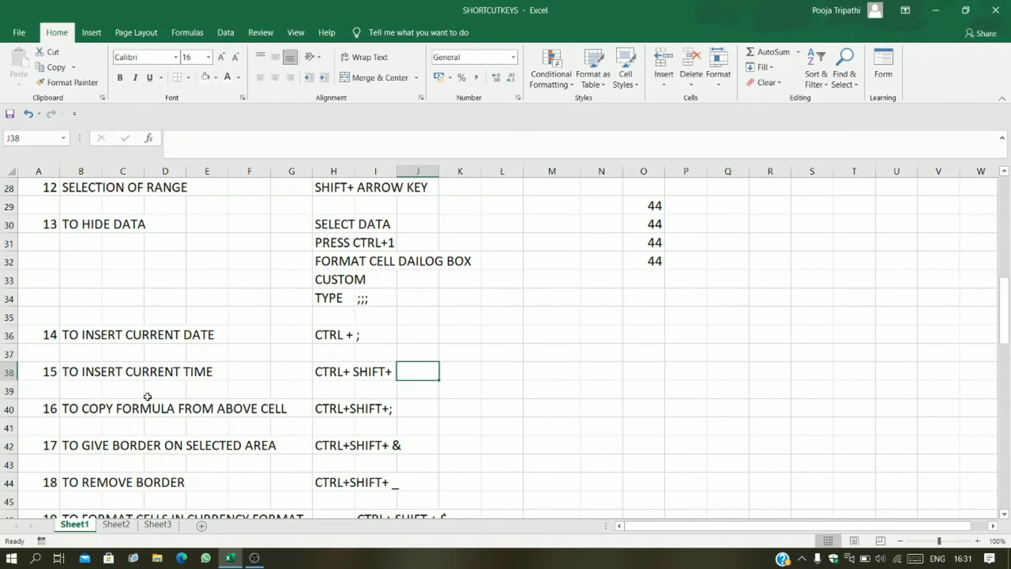
left_click(389, 332)
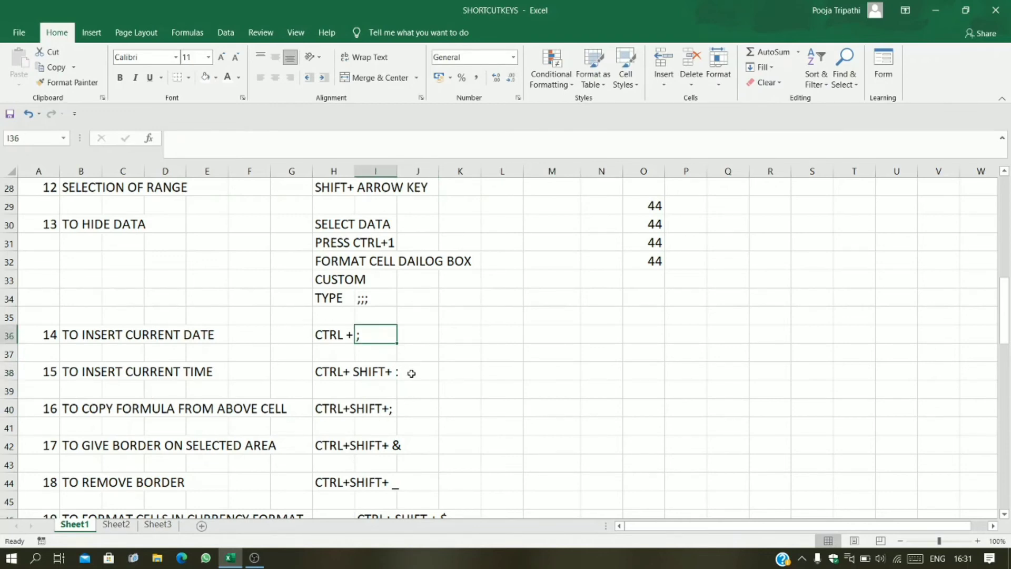
left_click(457, 412)
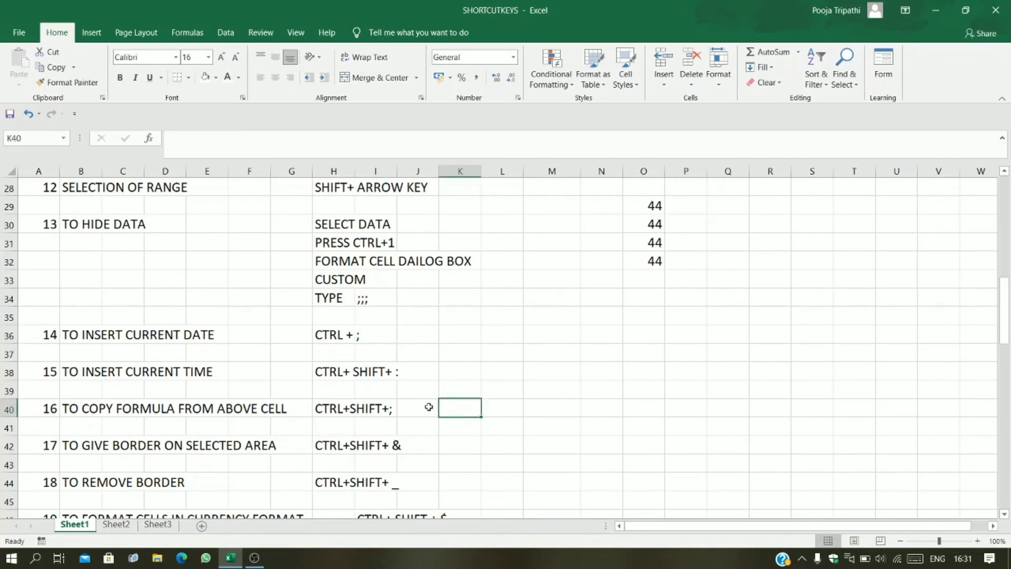
left_click(408, 372)
left_click(415, 394)
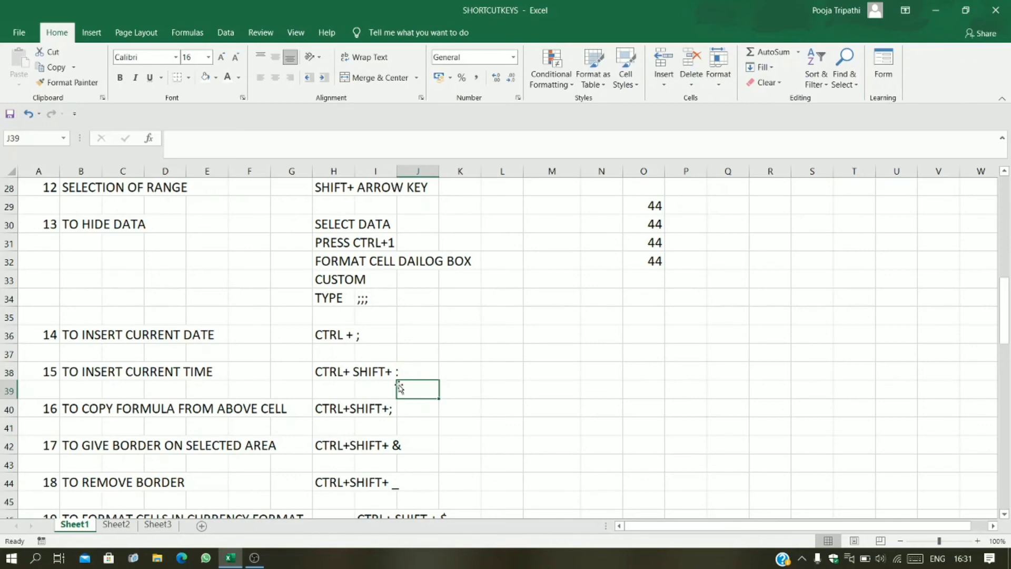
left_click(361, 389)
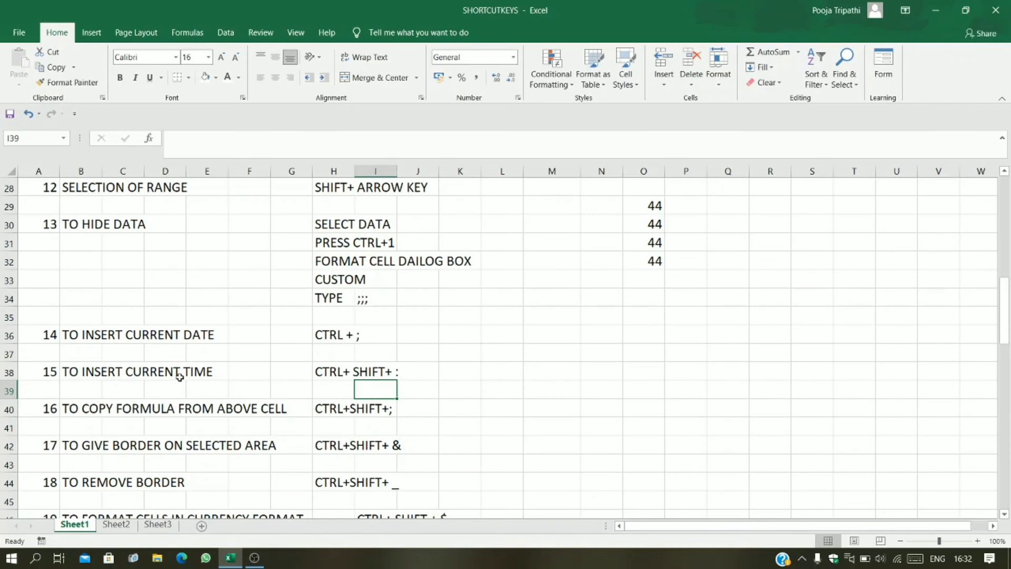
left_click(381, 336)
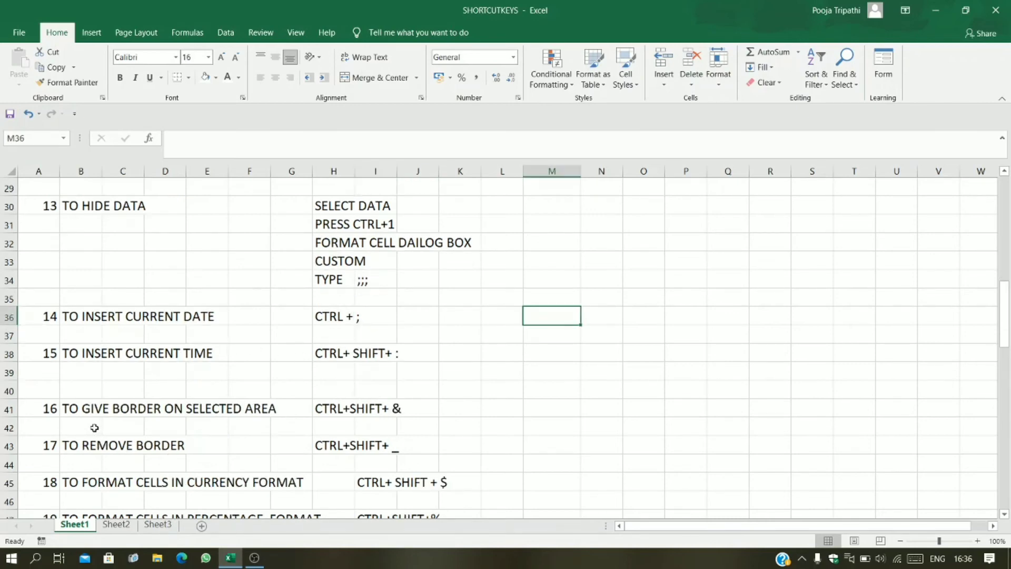
left_click(95, 428)
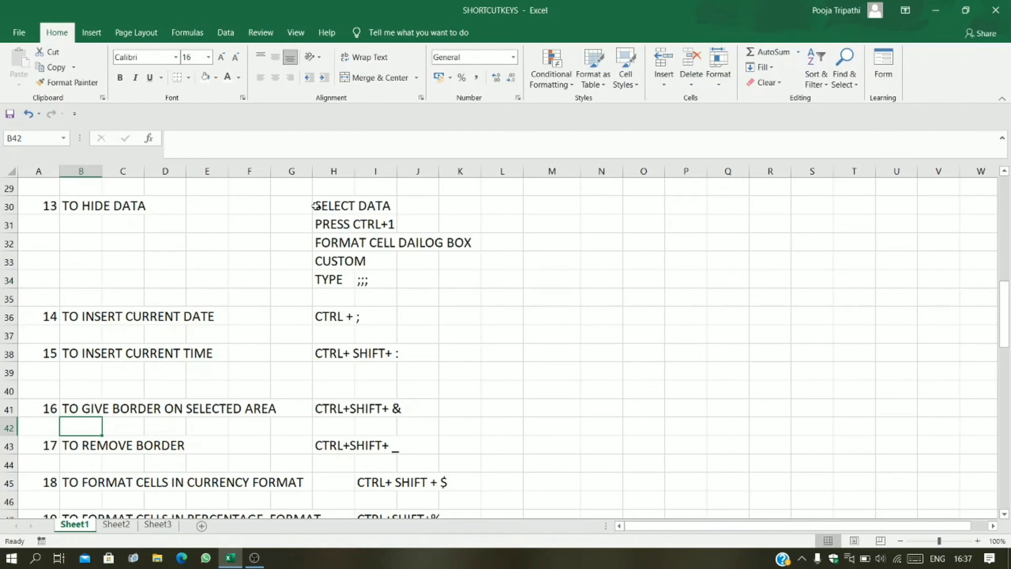
Step: Apply an outline border to the hide-data instructions in G30:K34 and remove it from the same range
left_click_drag(422, 263, 465, 281)
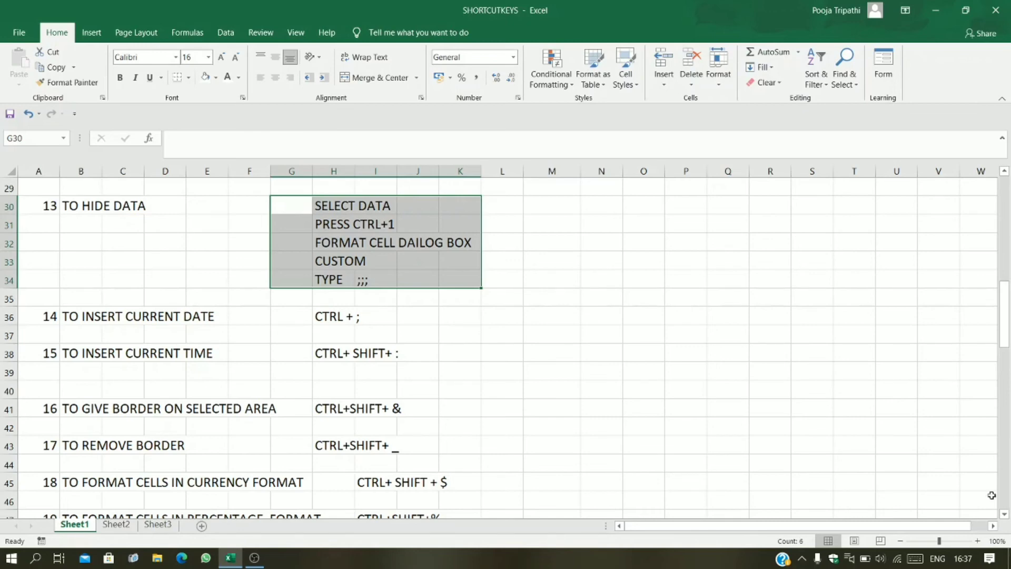
left_click(587, 459)
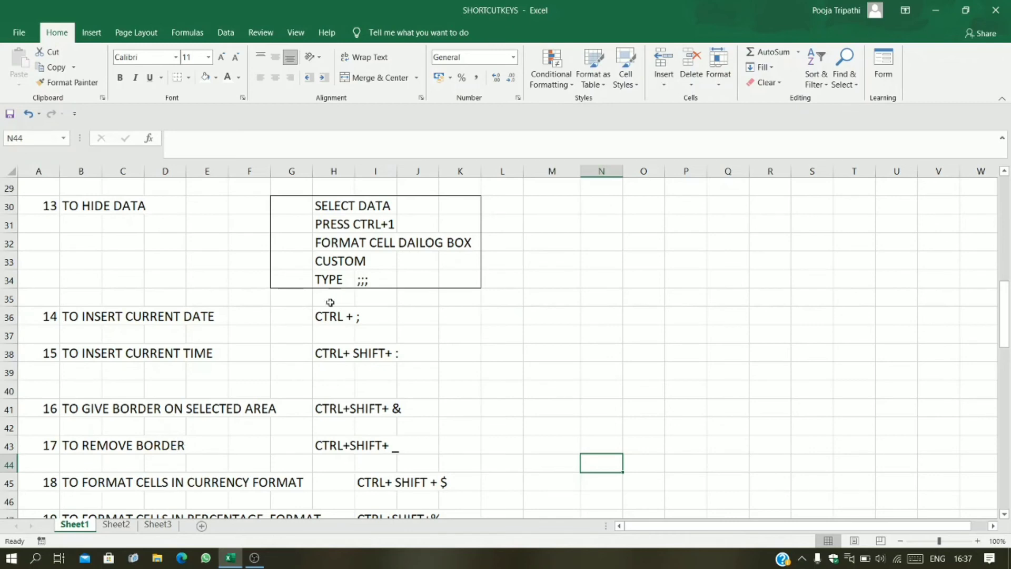
left_click_drag(298, 204, 458, 282)
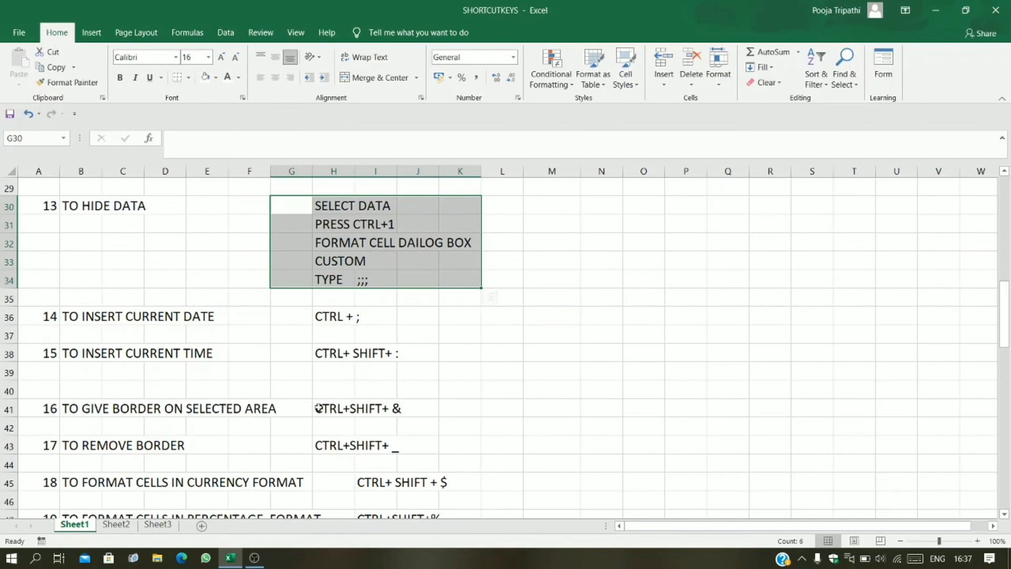
left_click(484, 369)
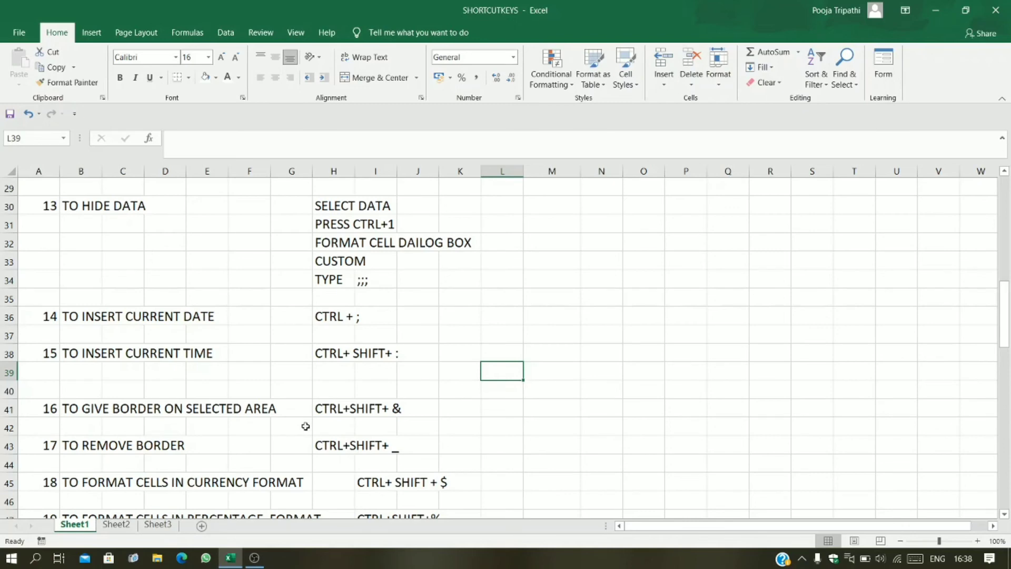
left_click_drag(305, 207, 477, 278)
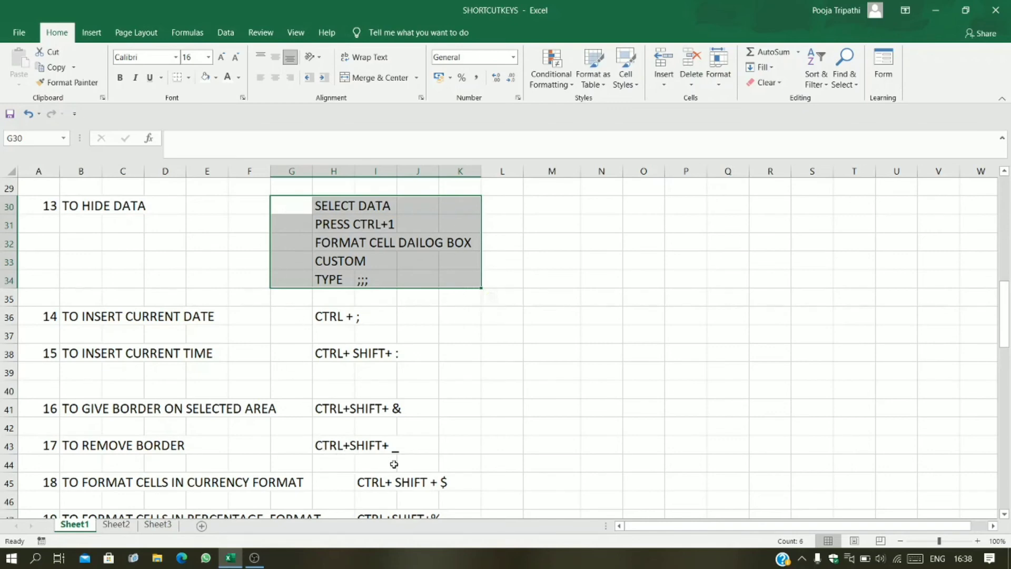
left_click(240, 466)
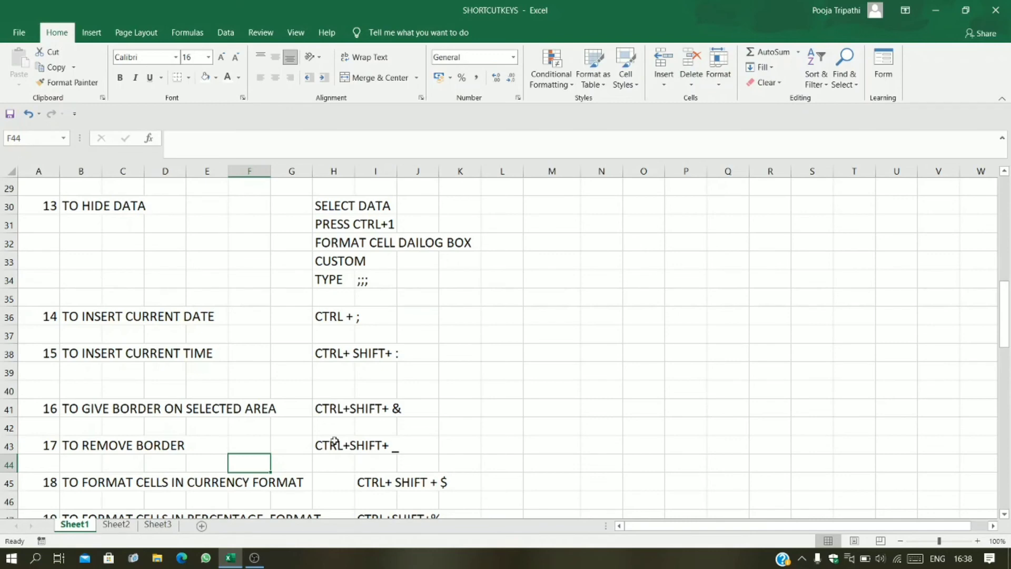
Step: Enter the sample numbers 345, 353, 4353, 555, 66 and 66 in cells M38 through M43
left_click(181, 481)
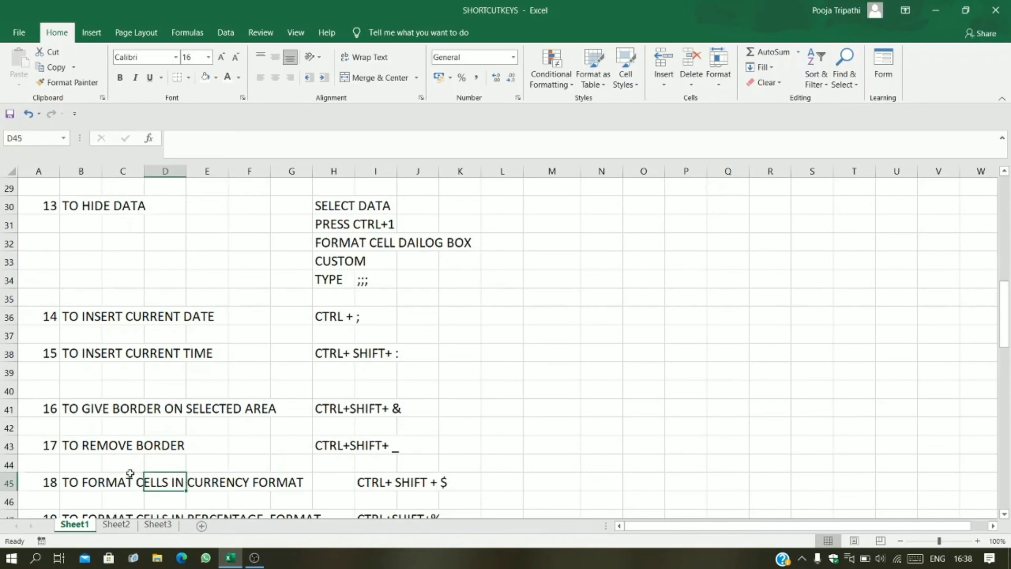
scroll(130, 473, "down", 2)
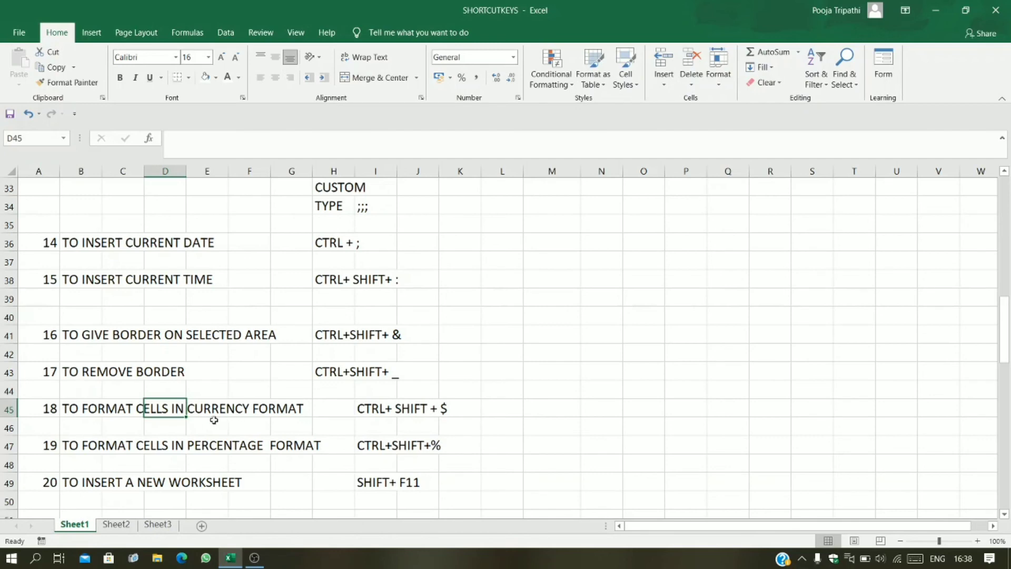
left_click(559, 293)
left_click(564, 280)
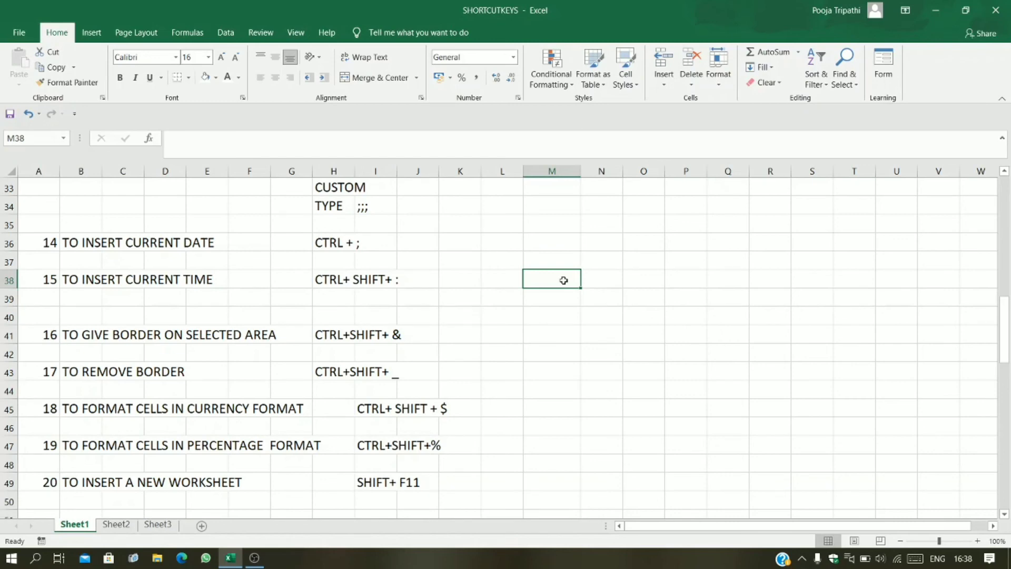
type("345")
key("Return")
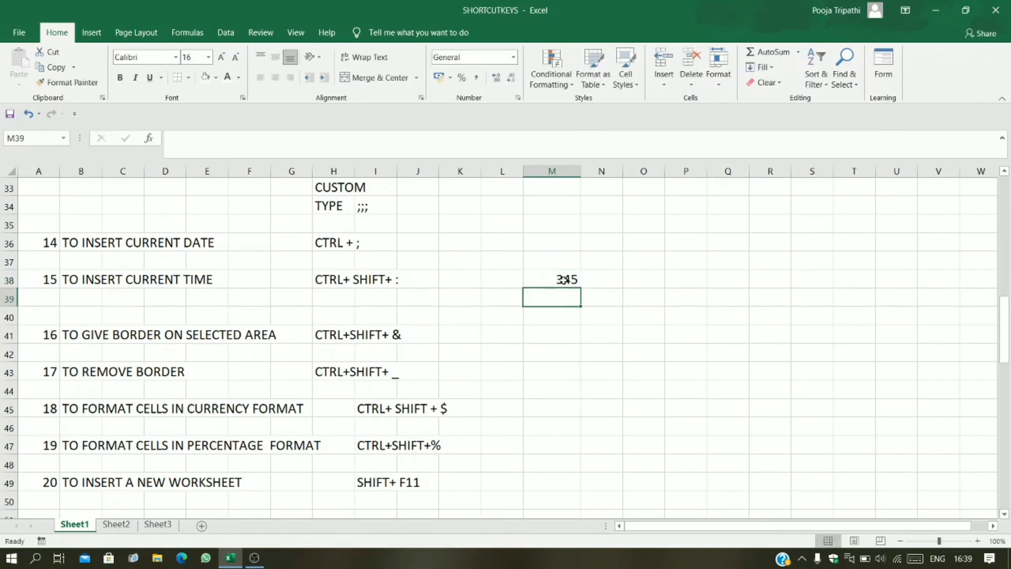
type("353")
key("Return")
type("4353")
key("Return")
type("555")
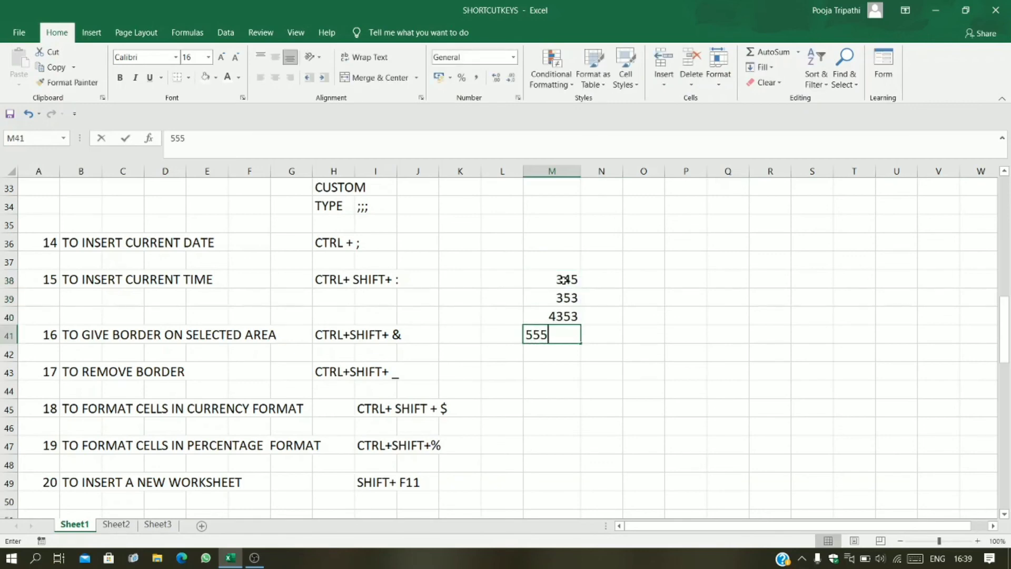
key("Return")
type("66")
key("Return")
type("66")
key("Return")
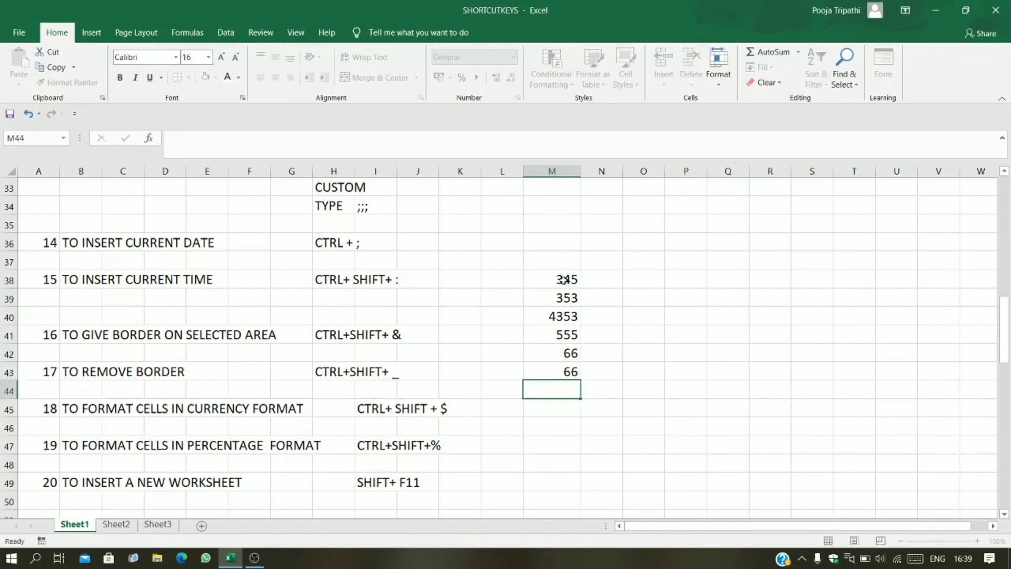
Step: Apply the Currency format to the sample numbers in M38:M43 and undo it
left_click(612, 277)
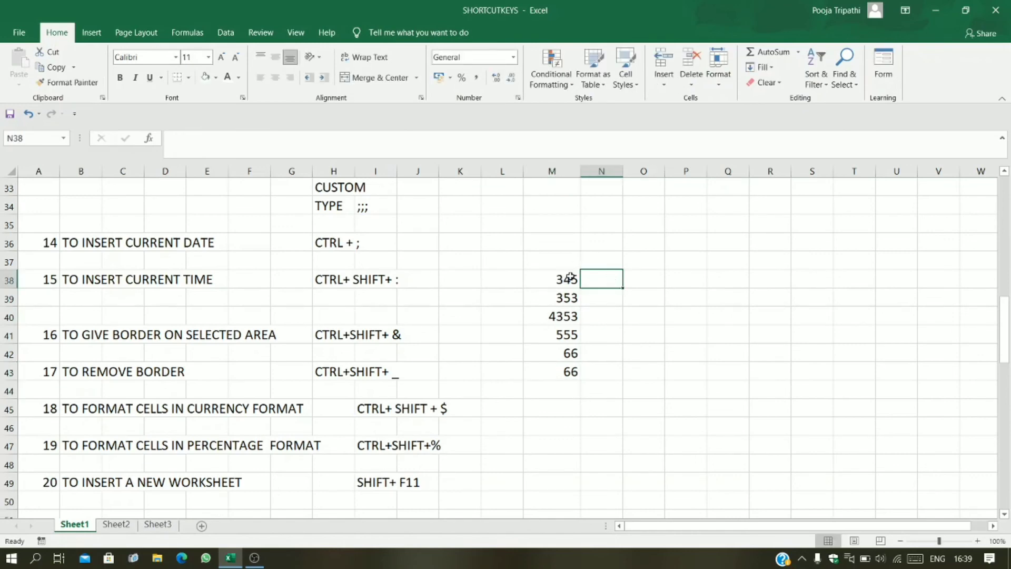
left_click(615, 315)
left_click_drag(568, 281, 552, 370)
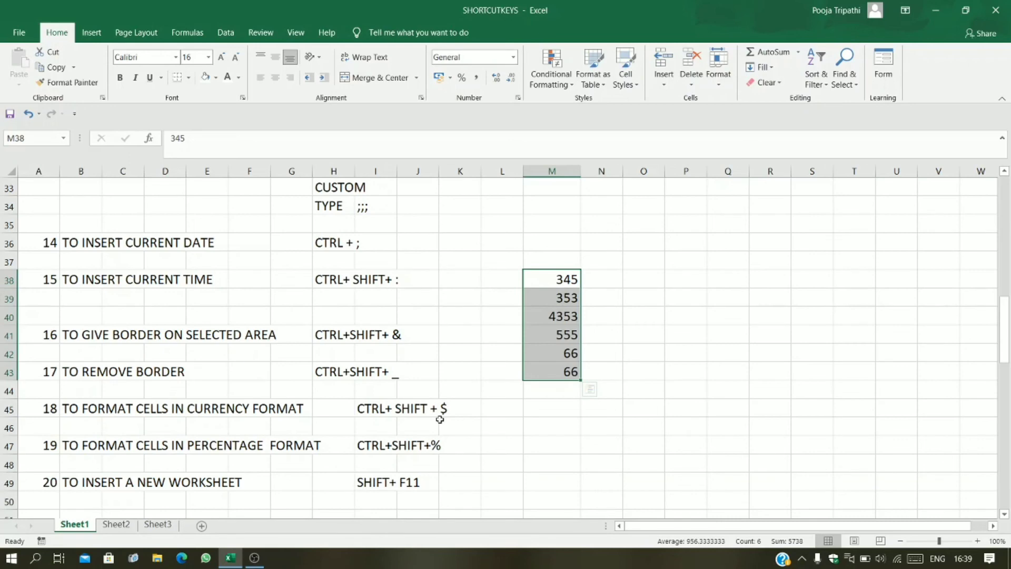
key("ctrl+shift+dollar")
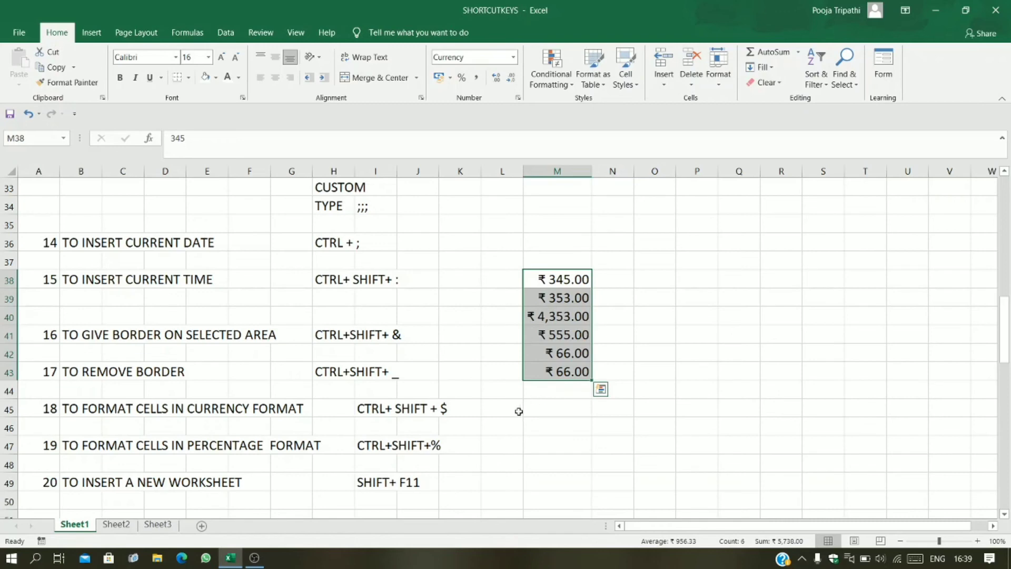
left_click(489, 439)
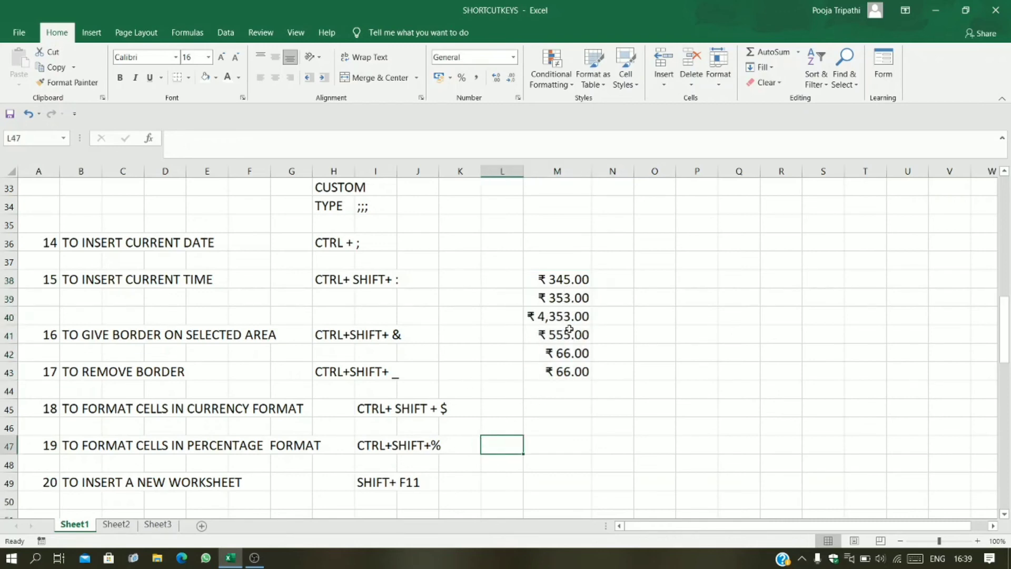
key("ctrl+z")
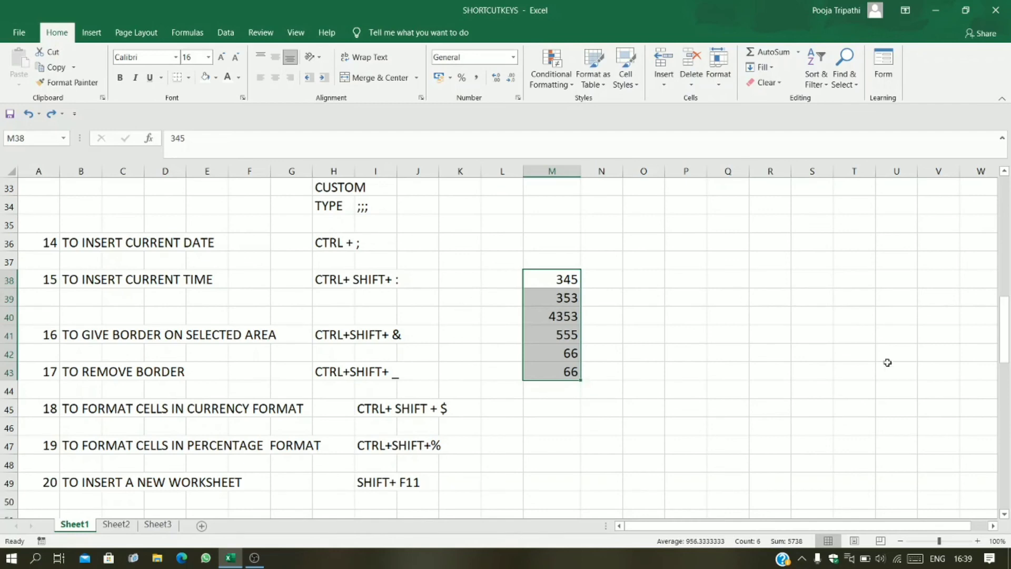
Step: Apply the Percentage format to the sample numbers in M38:M43 and undo it
key("ctrl+shift+percent")
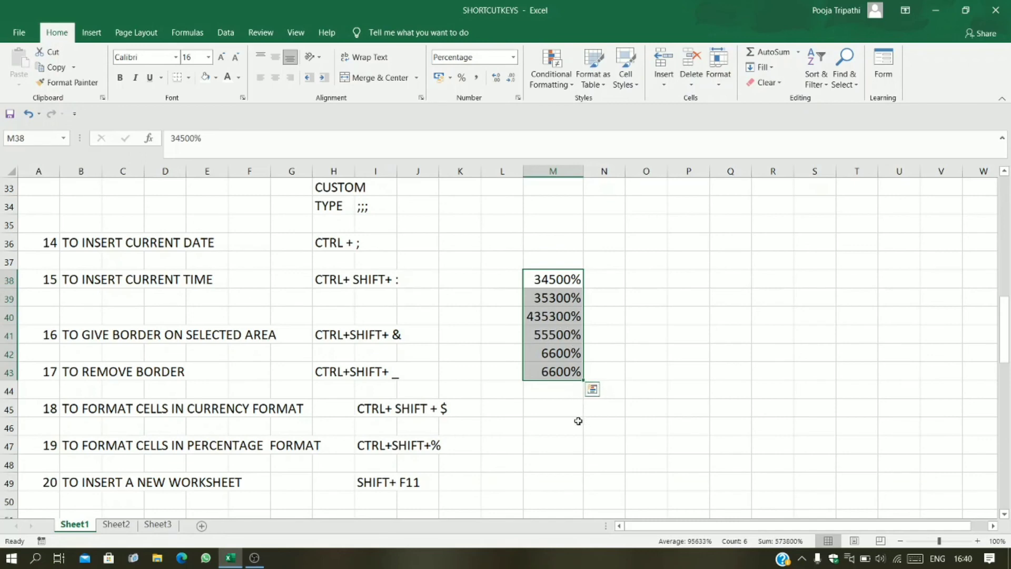
left_click(540, 432)
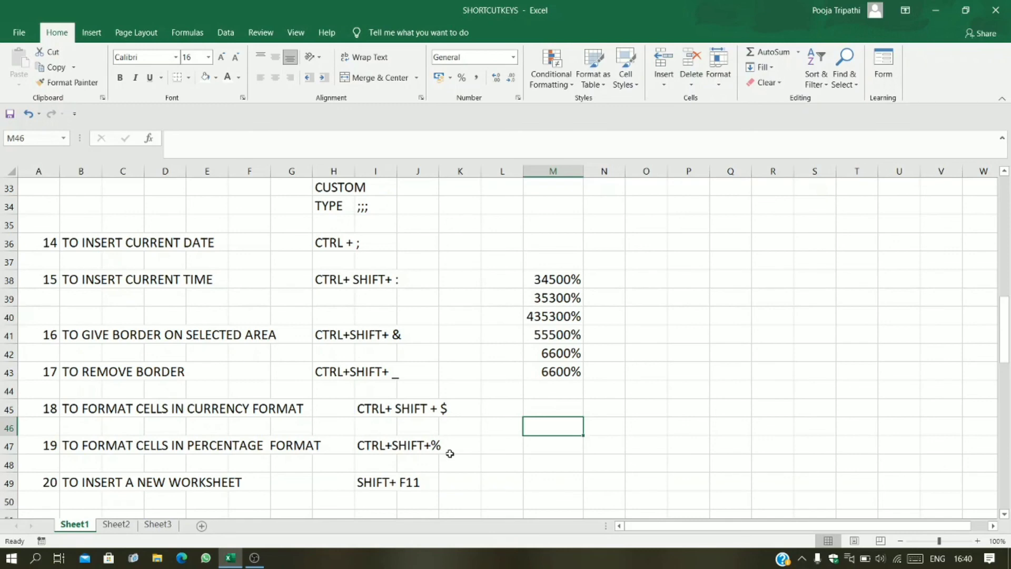
key("ctrl+z")
left_click(348, 476)
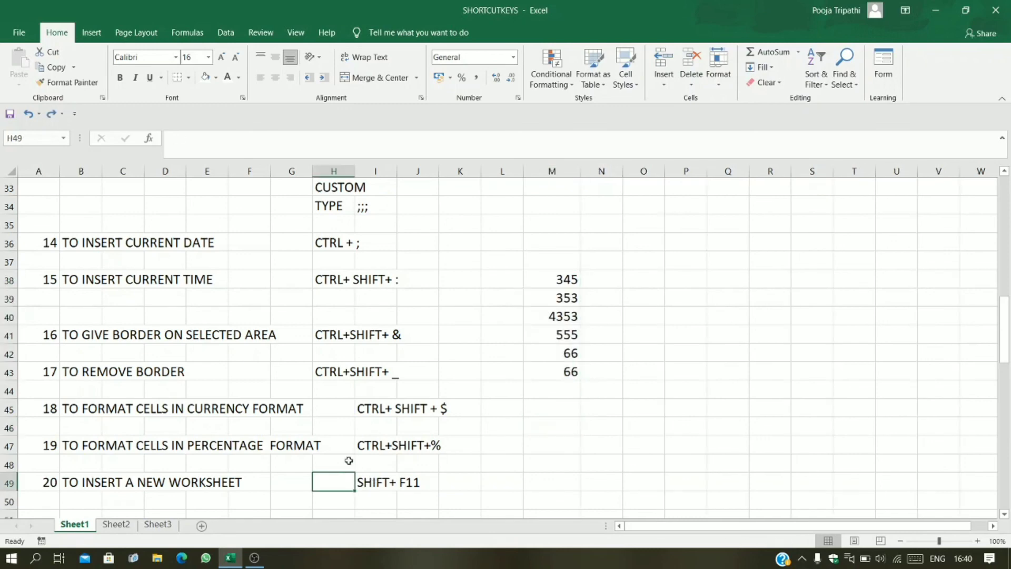
Step: Add a new blank worksheet directly after Sheet1 and return to Sheet1
left_click(527, 464)
left_click(97, 505)
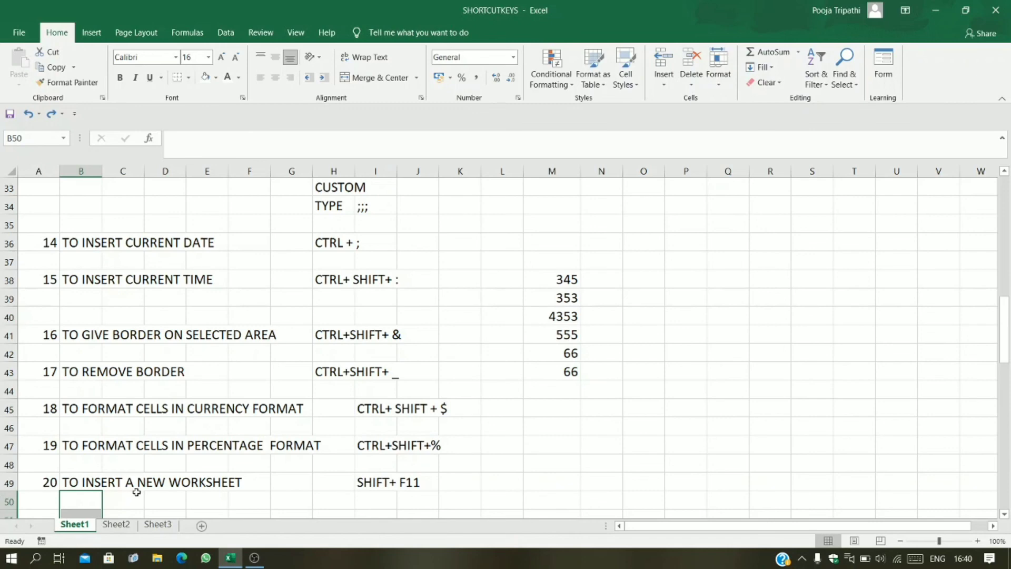
left_click(161, 503)
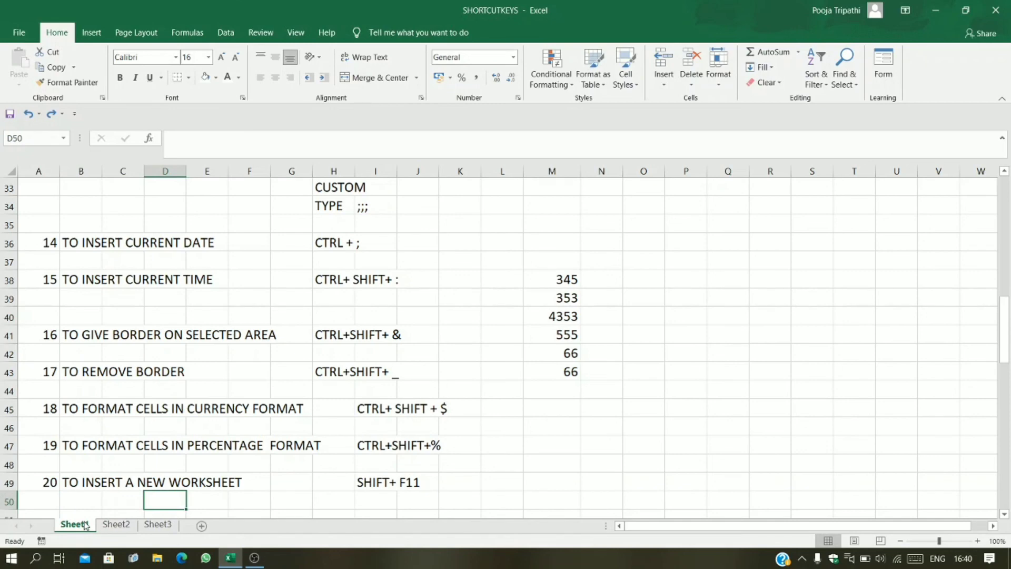
left_click(201, 526)
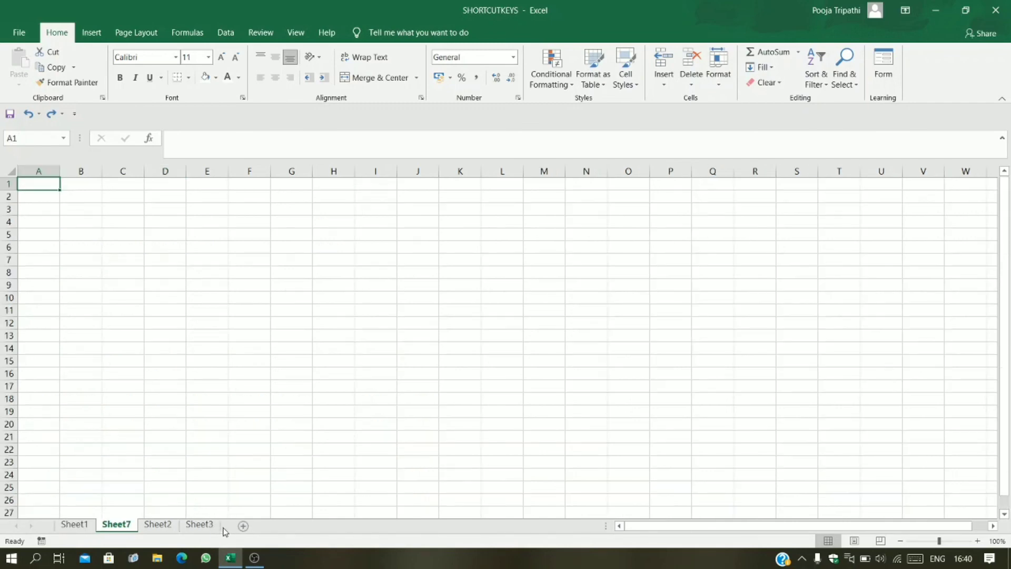
left_click(73, 524)
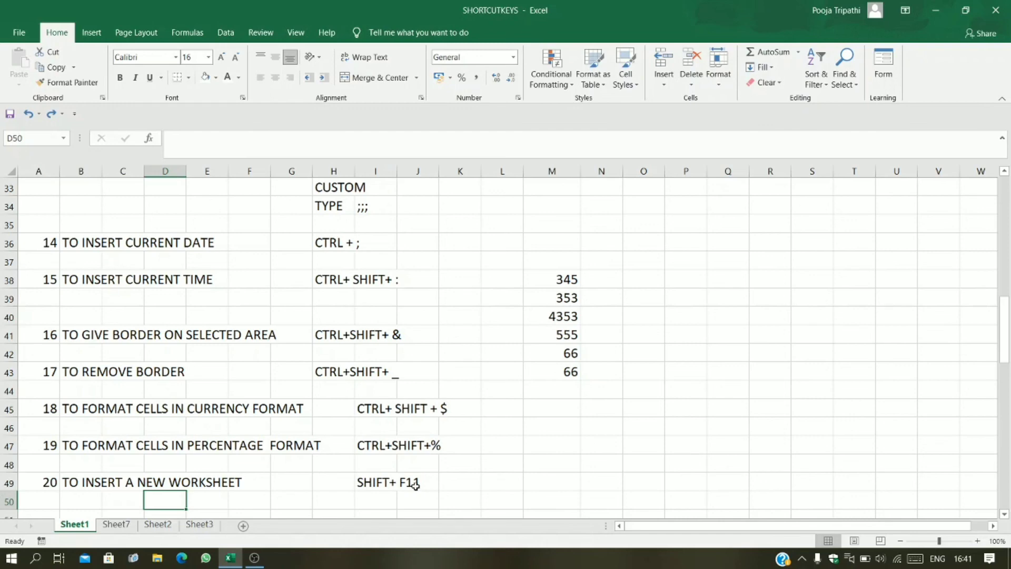
Step: Insert two more blank worksheets in front of Sheet1 and reopen Sheet1
key("shift+F11")
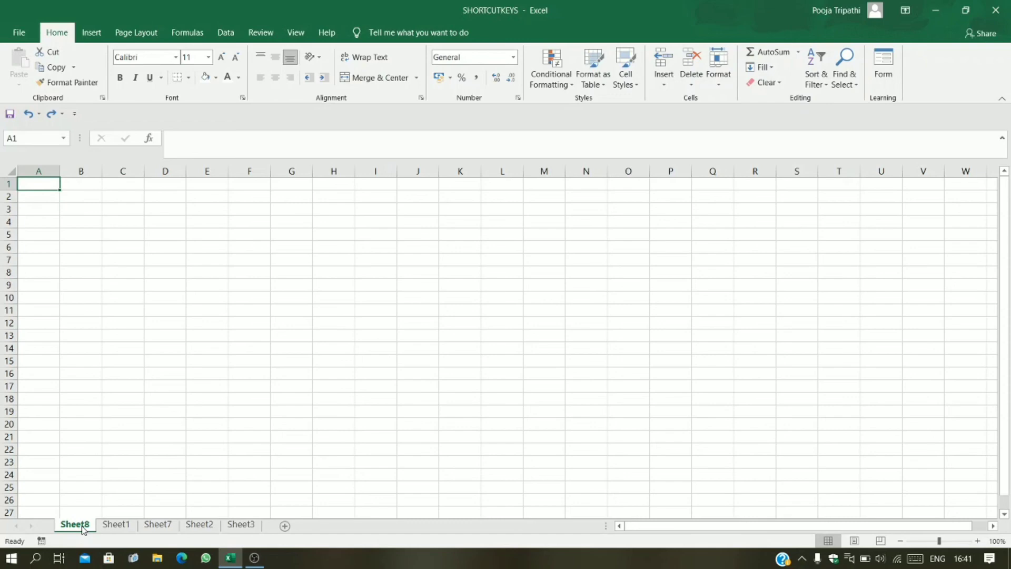
key("shift+F11")
left_click(158, 528)
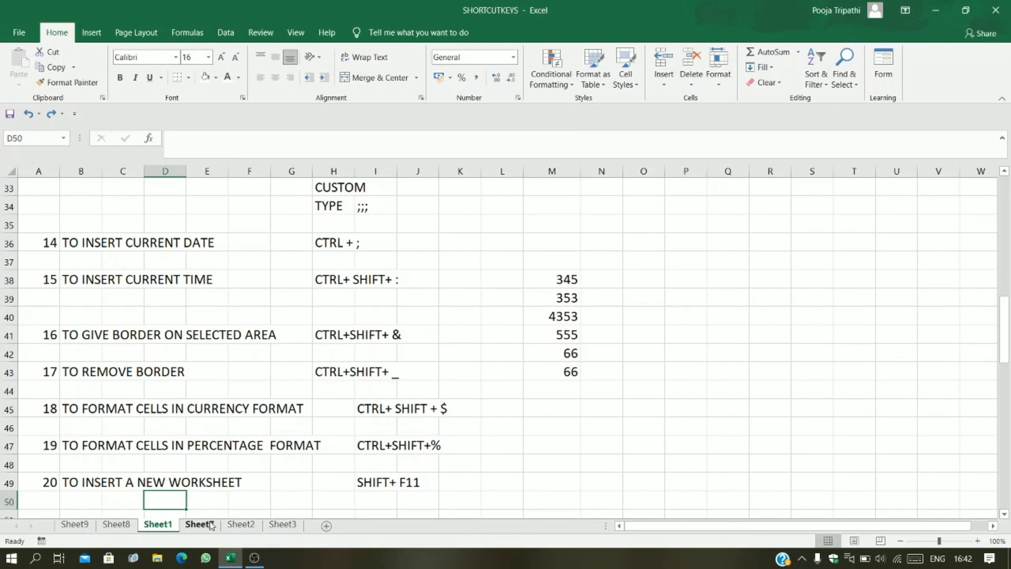
Step: Reorder the worksheets so Sheet1, Sheet2 and Sheet3 come first in that order, ahead of the newly inserted sheets, and reopen Sheet1
left_click_drag(213, 528, 202, 552)
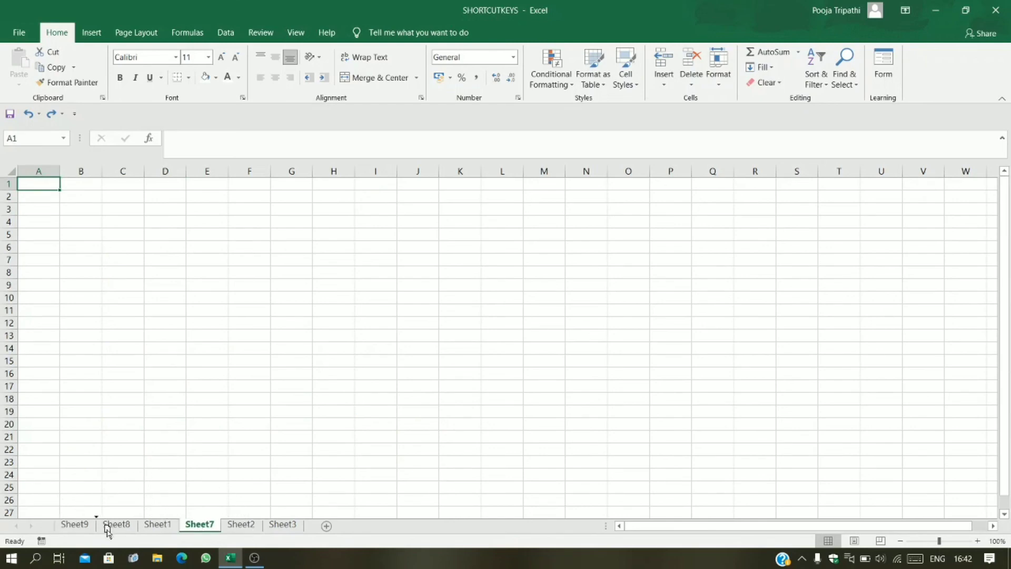
left_click(112, 525)
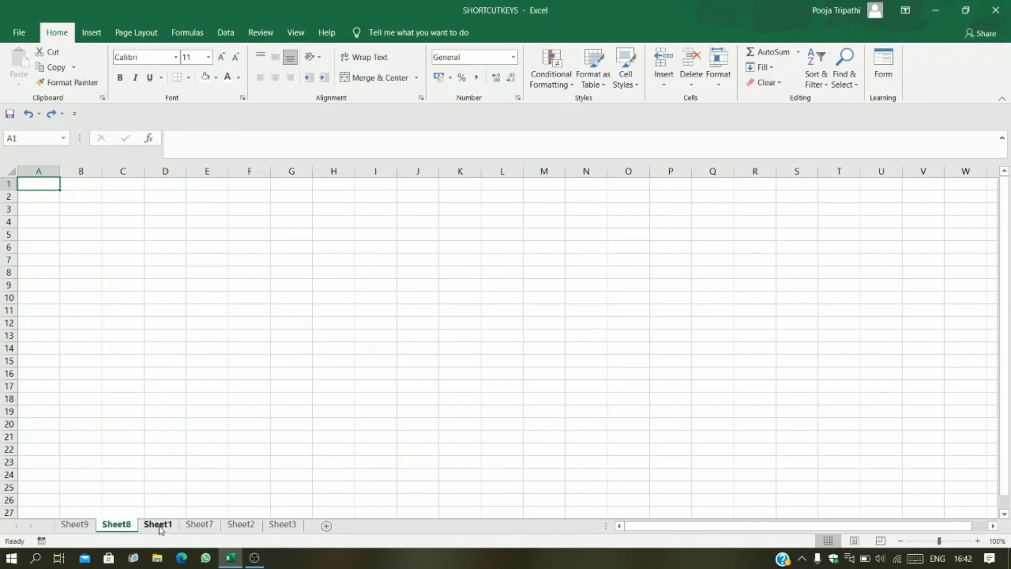
left_click(158, 525)
left_click_drag(157, 528, 55, 529)
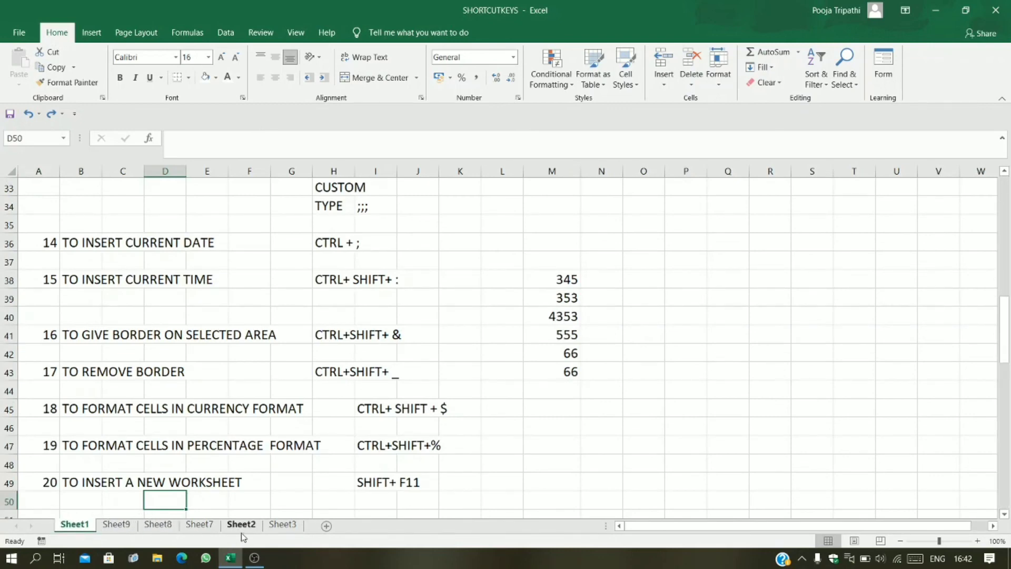
mouse_move(247, 525)
left_mouse_down()
mouse_move(154, 506)
mouse_move(117, 529)
left_mouse_up()
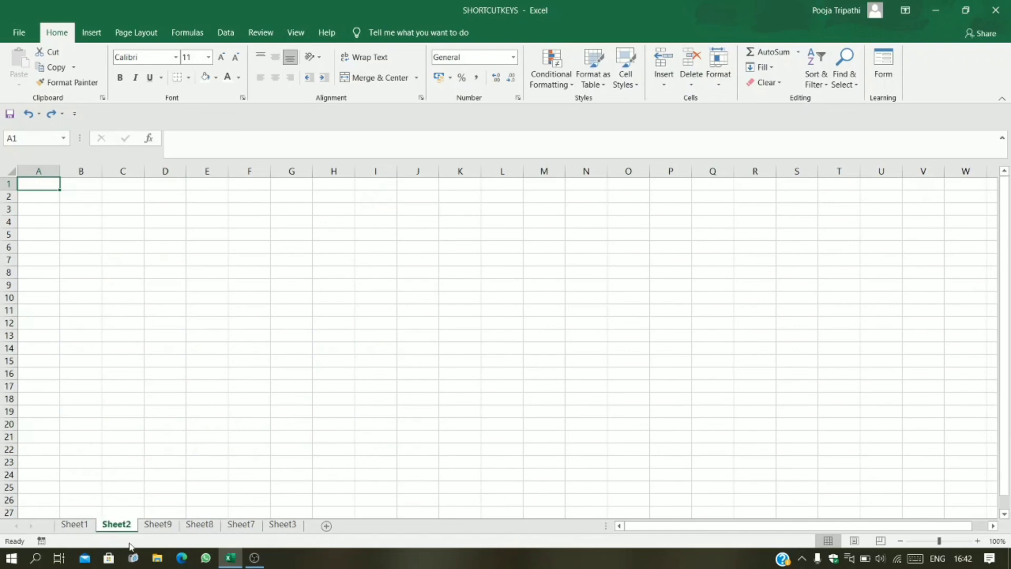
left_click_drag(283, 529, 160, 528)
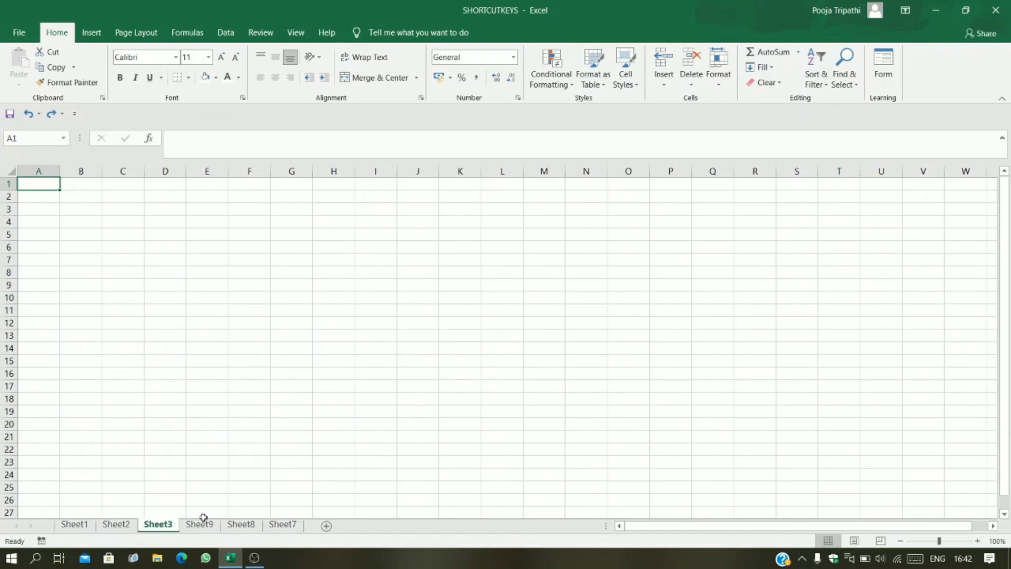
left_click(87, 526)
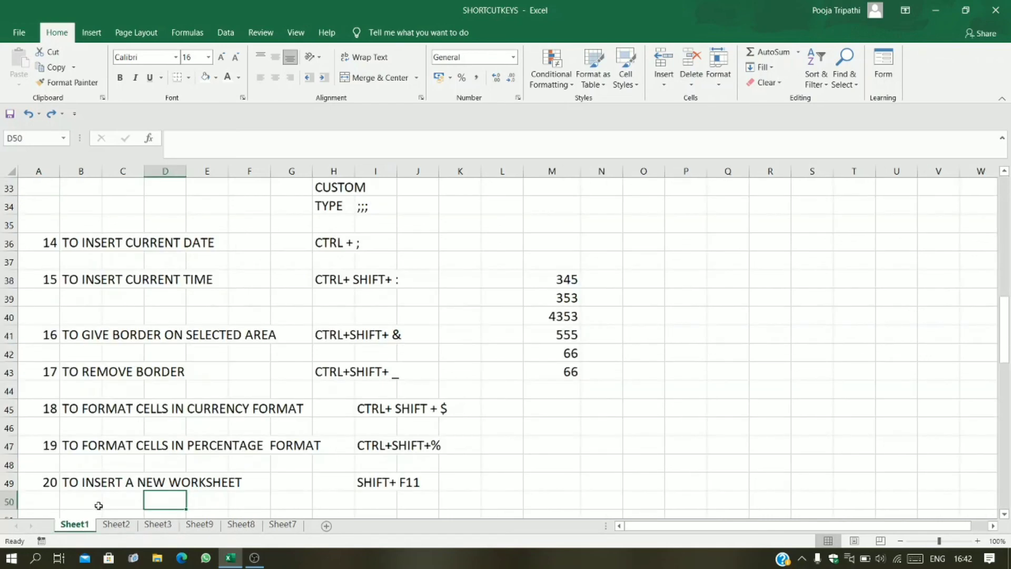
Step: Review the new-worksheet shortcut entry in row 49 and return to the beginning of the shortcut list on Sheet1
left_click(98, 503)
left_click(312, 478)
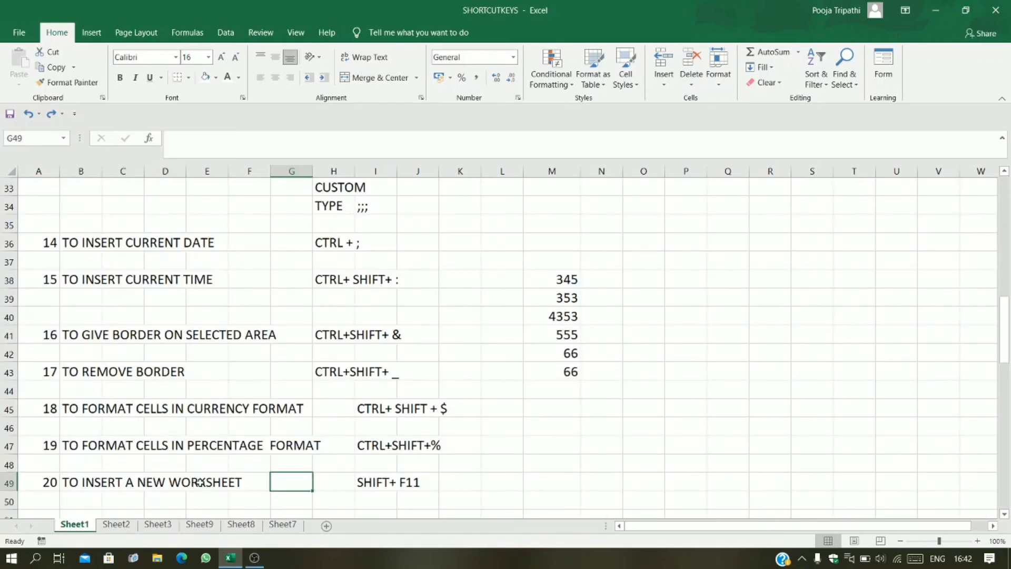
left_click(371, 481)
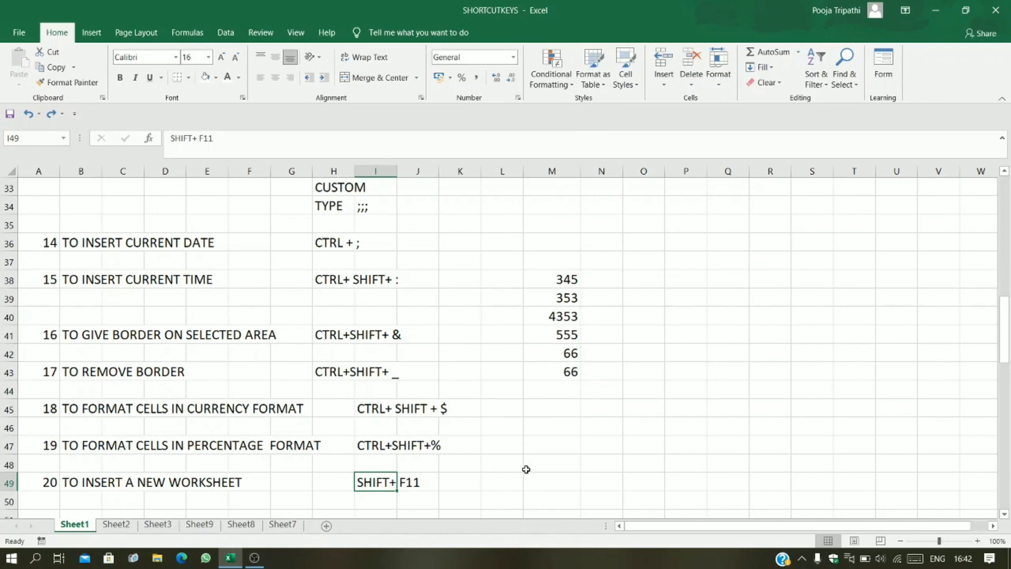
left_click(526, 466)
scroll(418, 383, "up", 3)
scroll(418, 383, "up", 8)
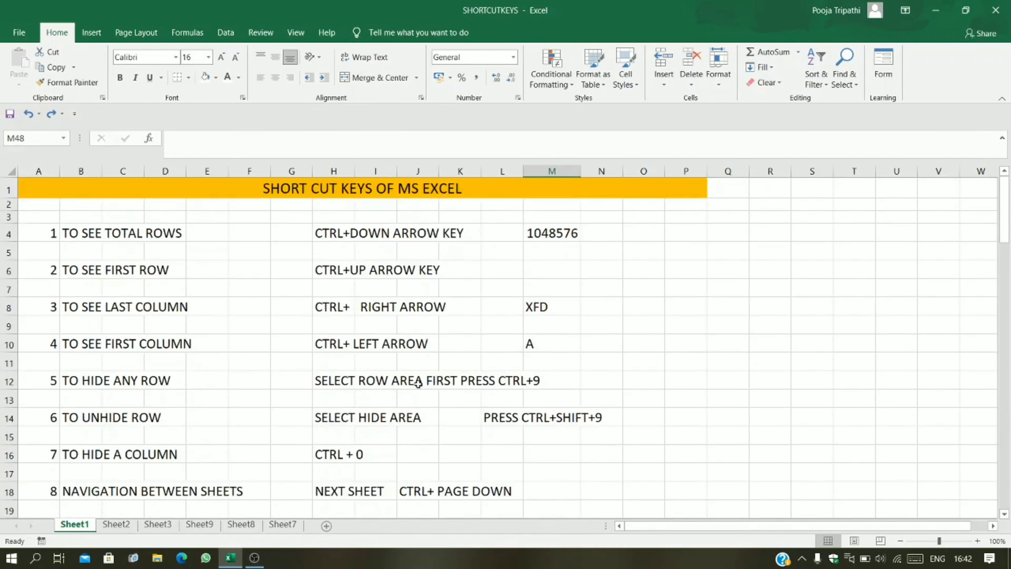
left_click(306, 299)
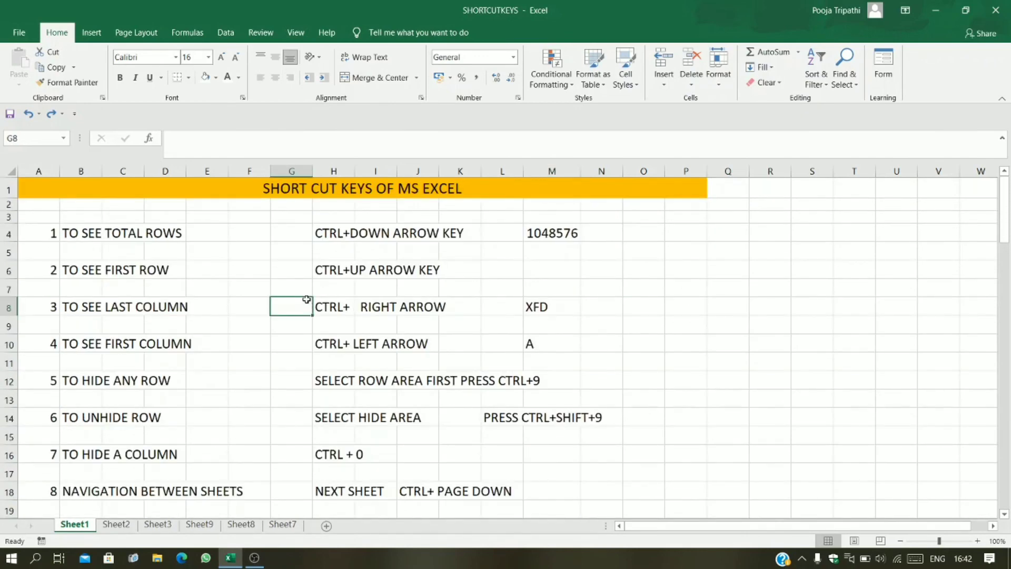